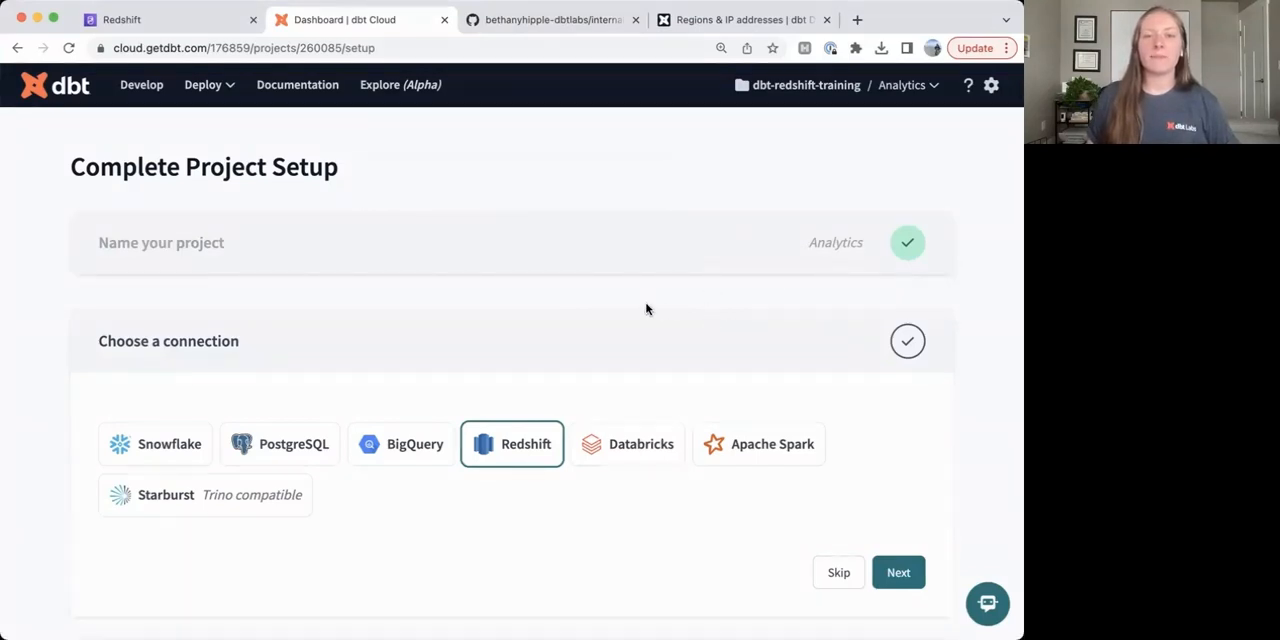
Choose Redshift as the project's connection and continue to the environment configuration.
{"action": "scroll", "coordinate": [203, 317], "scroll_direction": "down", "scroll_amount": 2}
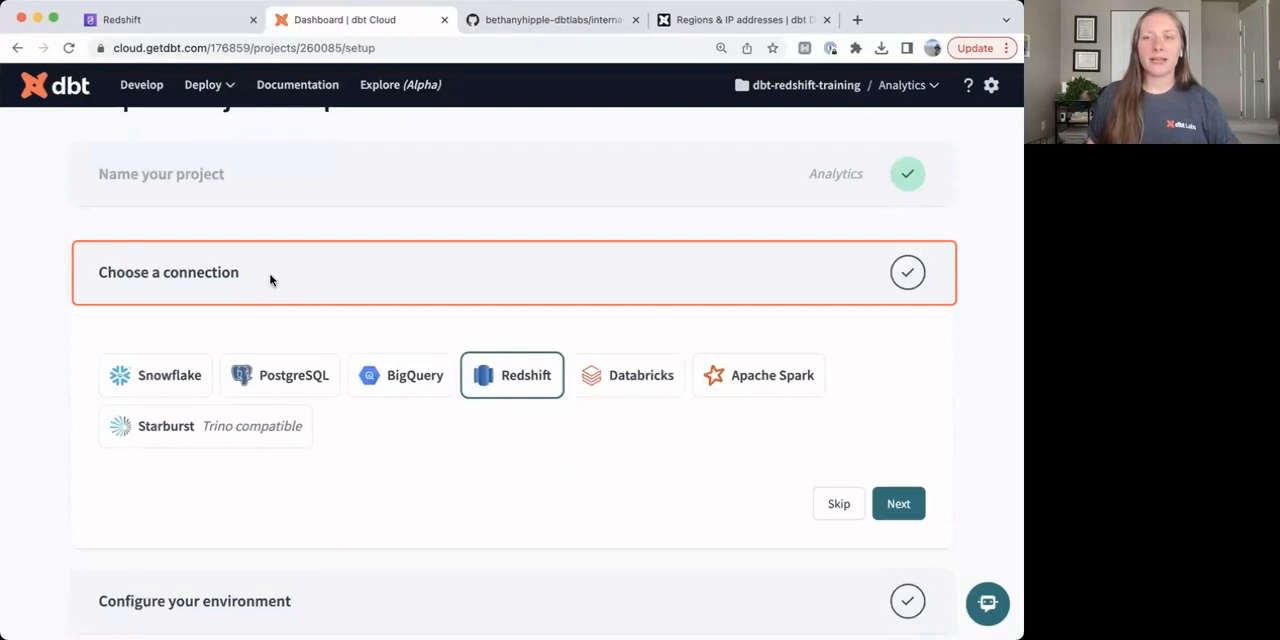
{"action": "left_click", "coordinate": [505, 375]}
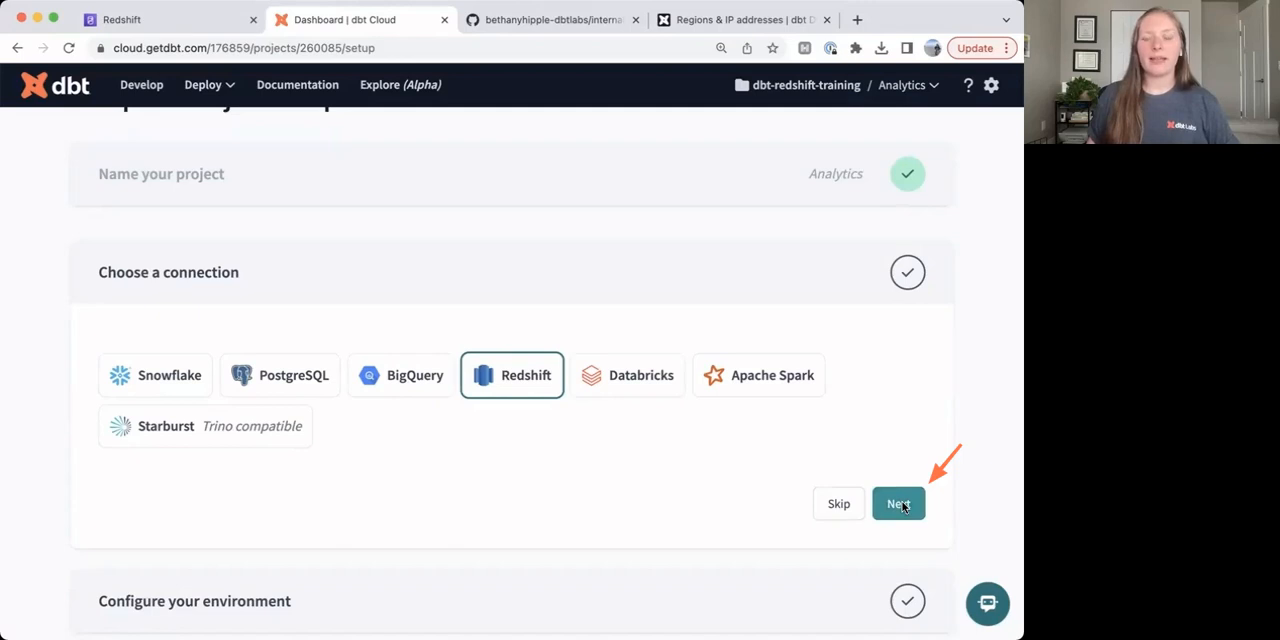
{"action": "left_click", "coordinate": [899, 503]}
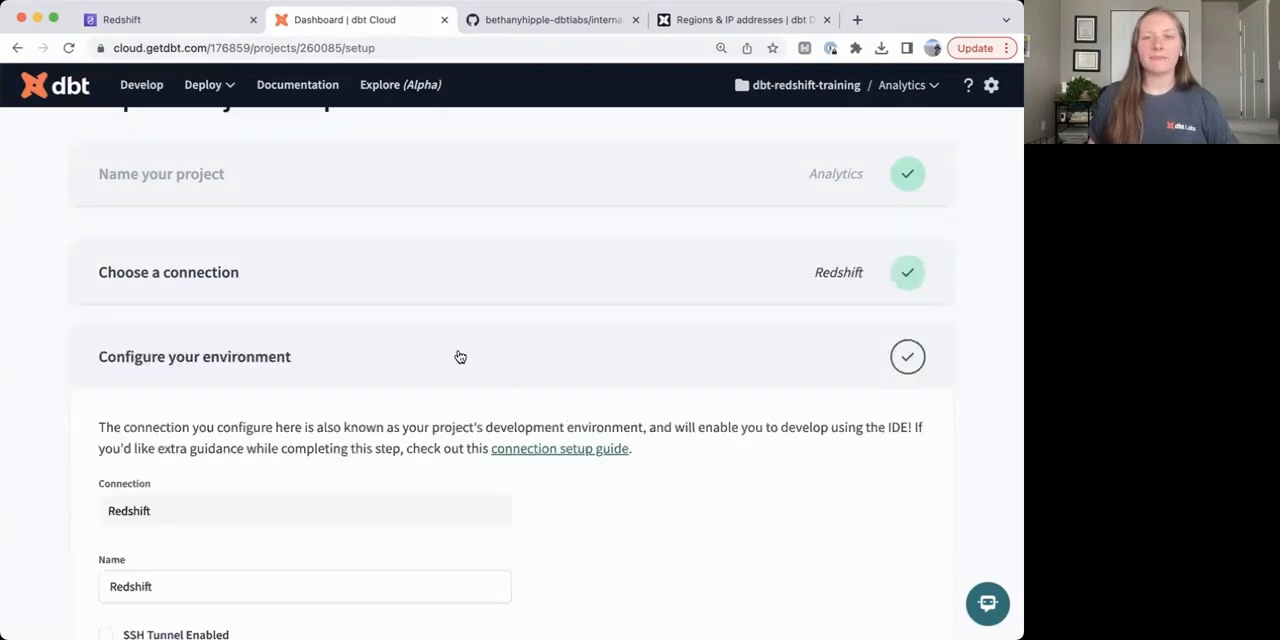
Switch to the AWS Redshift console and copy the endpoint of the dbt-training workgroup.
{"action": "scroll", "coordinate": [424, 340], "scroll_direction": "down", "scroll_amount": 2}
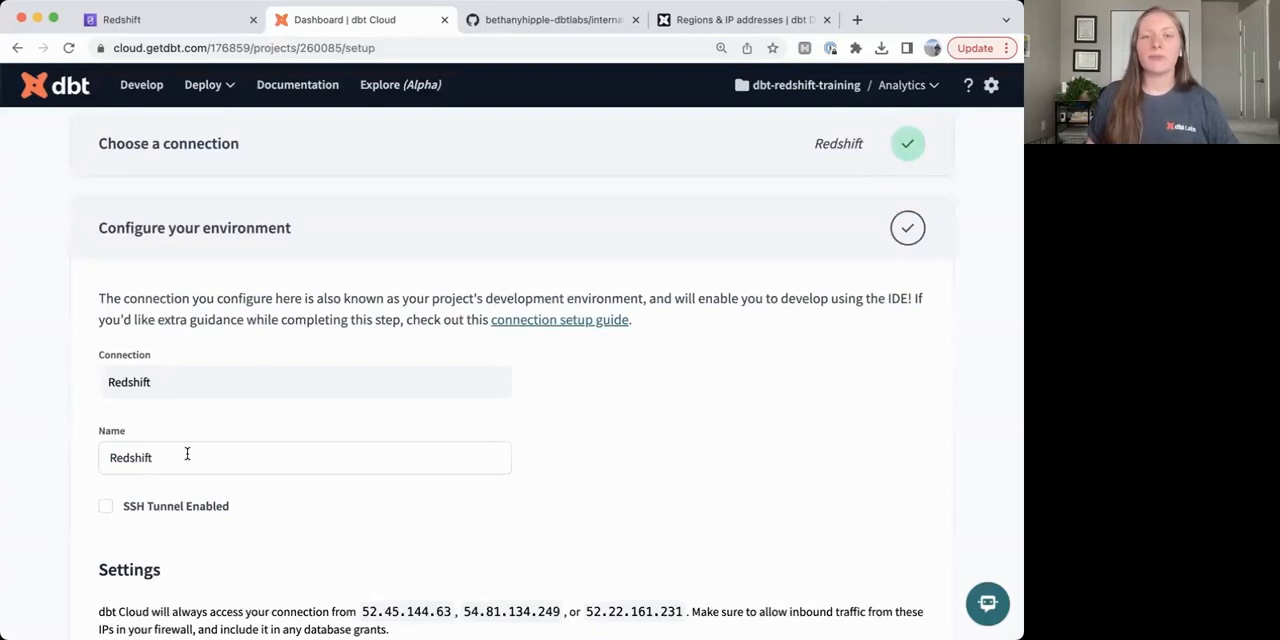
{"action": "scroll", "coordinate": [265, 403], "scroll_direction": "down", "scroll_amount": 2}
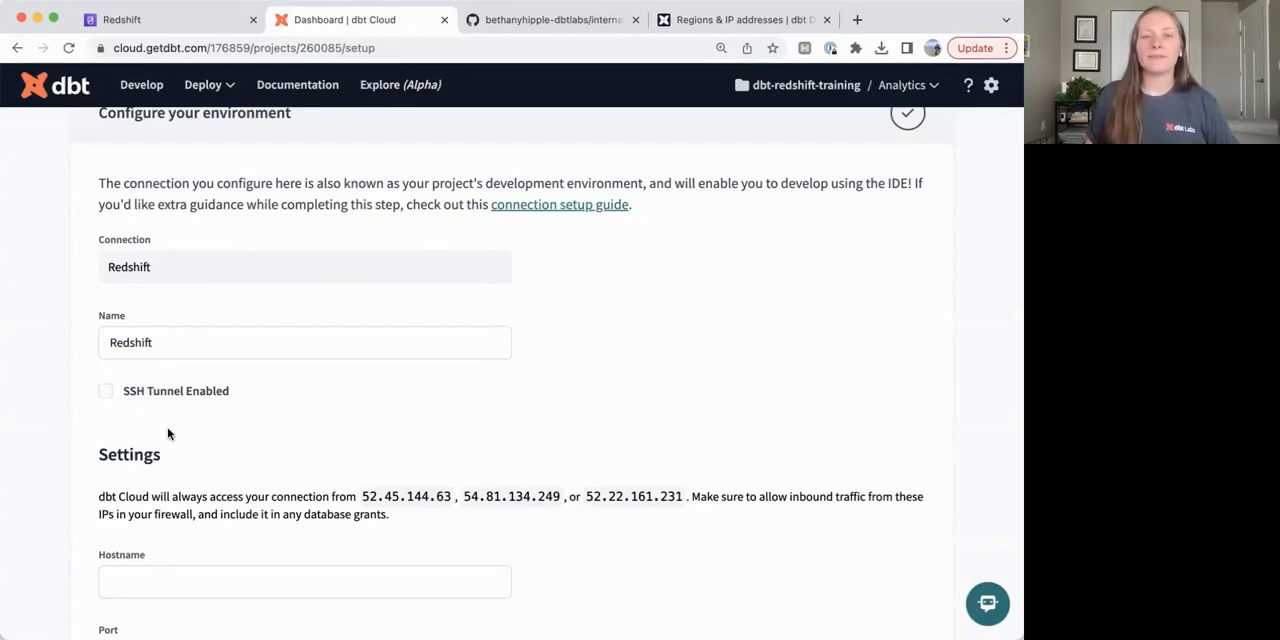
{"action": "scroll", "coordinate": [171, 434], "scroll_direction": "down", "scroll_amount": 4}
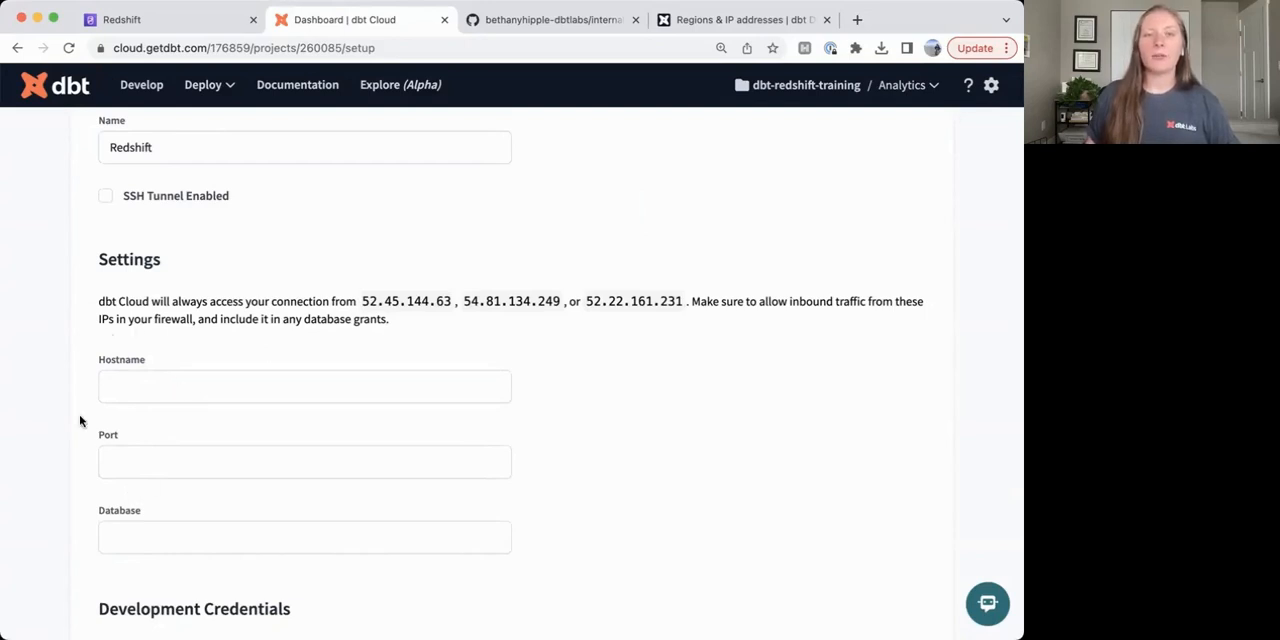
{"action": "left_click", "coordinate": [110, 20]}
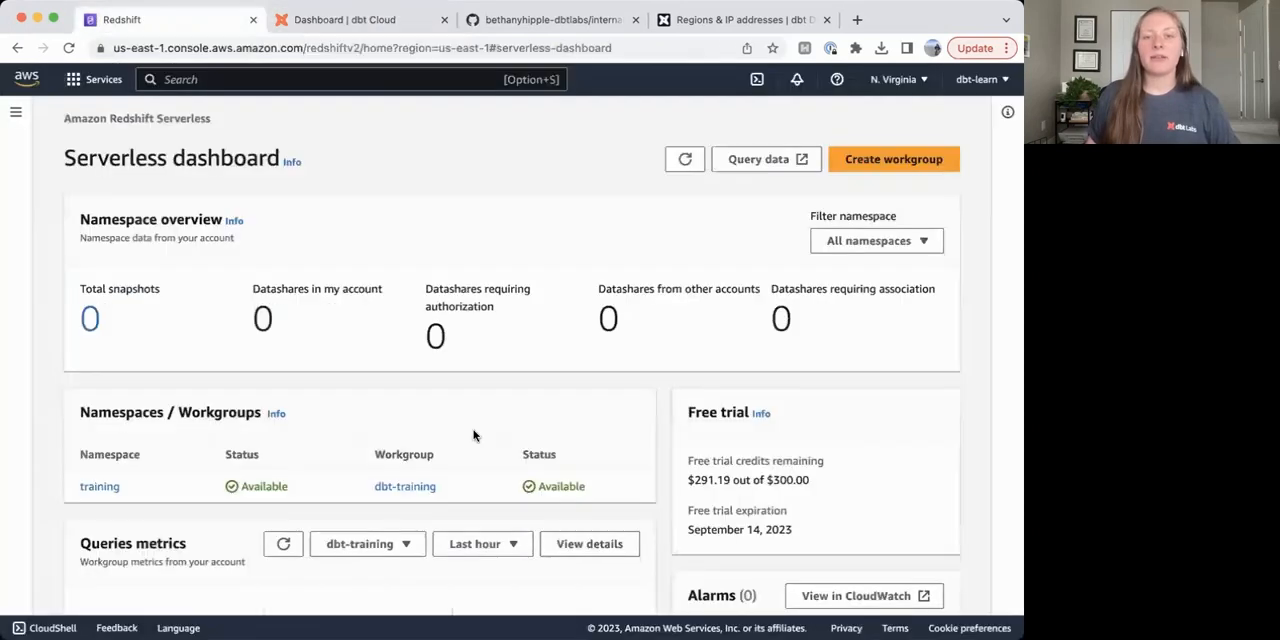
{"action": "left_click", "coordinate": [423, 486]}
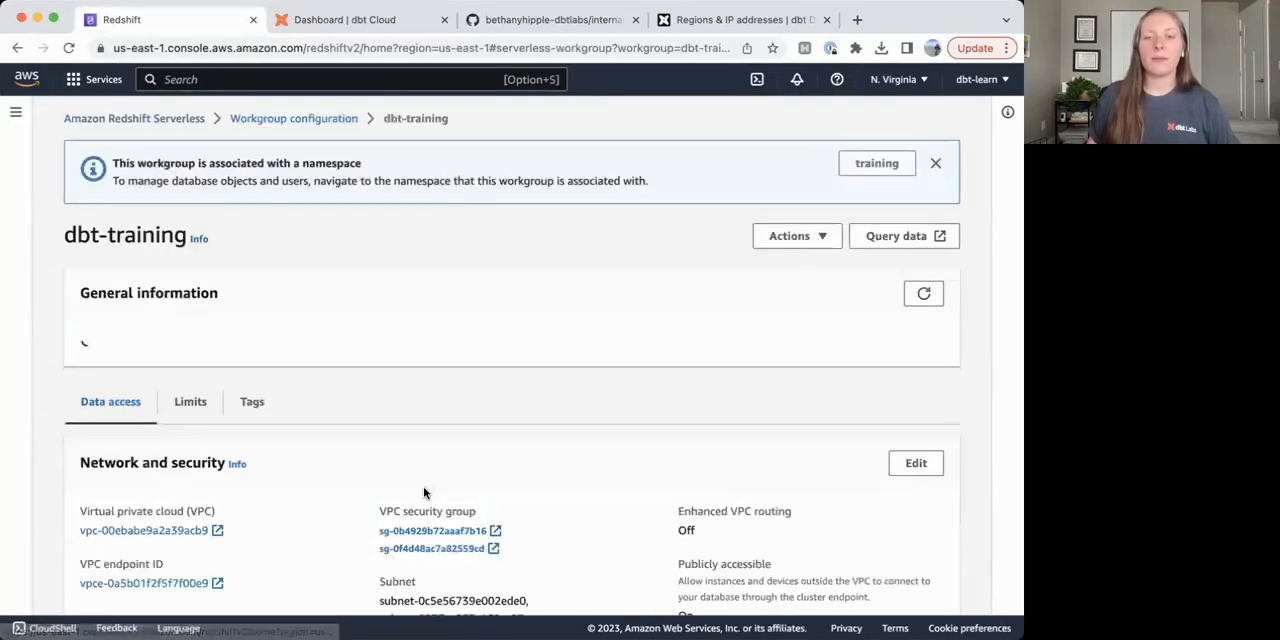
{"action": "scroll", "coordinate": [583, 472], "scroll_direction": "down", "scroll_amount": 3}
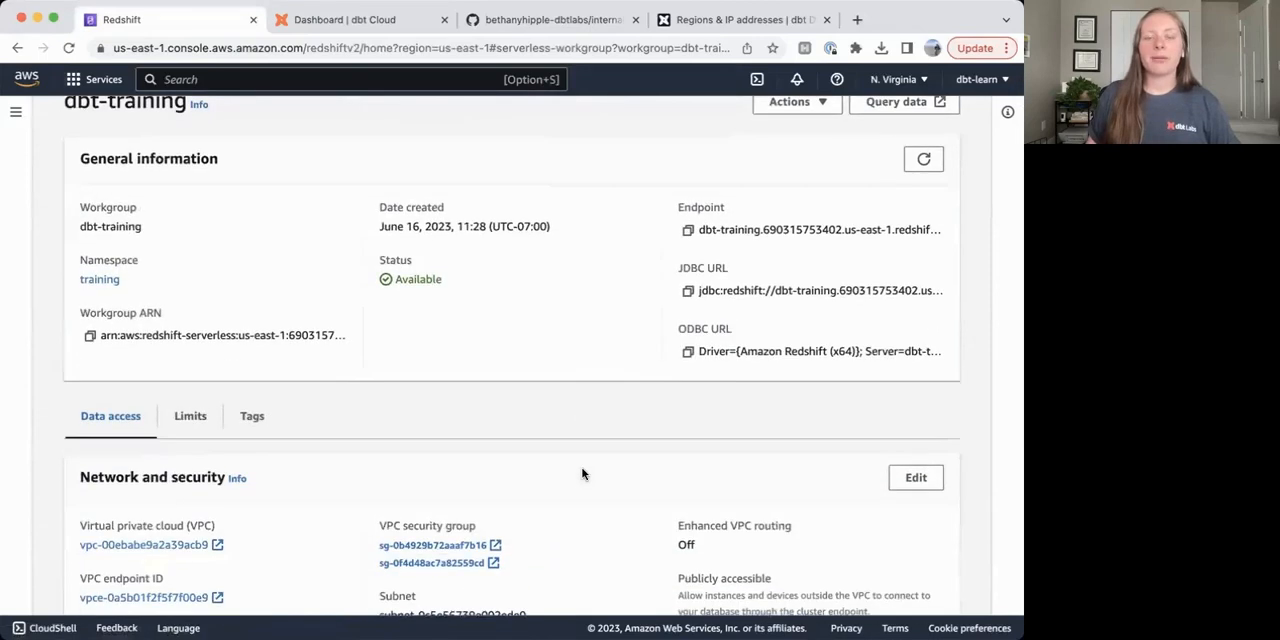
{"action": "scroll", "coordinate": [583, 472], "scroll_direction": "up", "scroll_amount": 1}
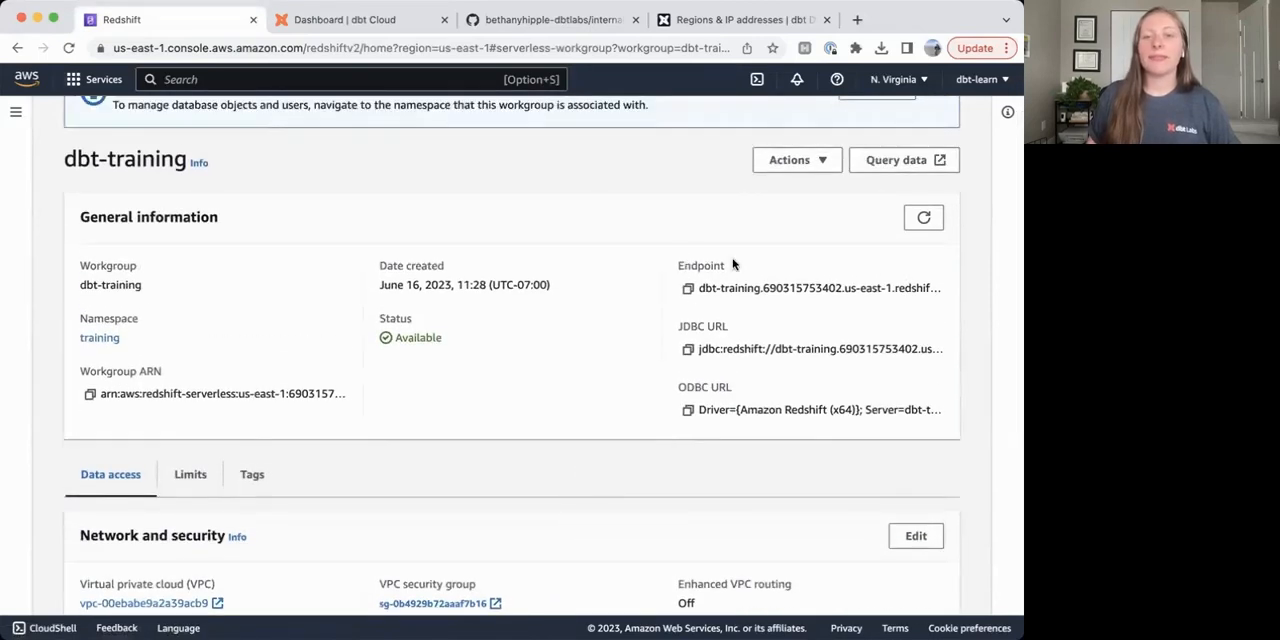
{"action": "left_click", "coordinate": [688, 291]}
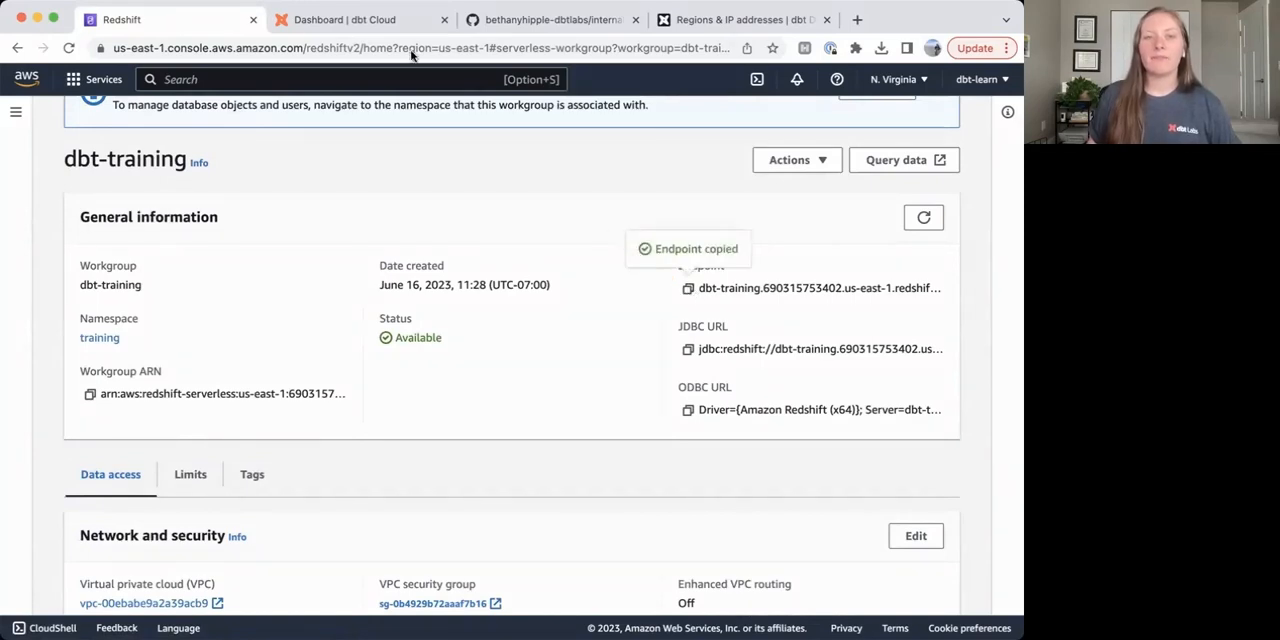
Back in dbt Cloud, paste the endpoint as the hostname and move its port number 5439 into the port setting.
{"action": "left_click", "coordinate": [354, 20]}
{"action": "left_click", "coordinate": [174, 386]}
{"action": "key", "text": "super+v"}
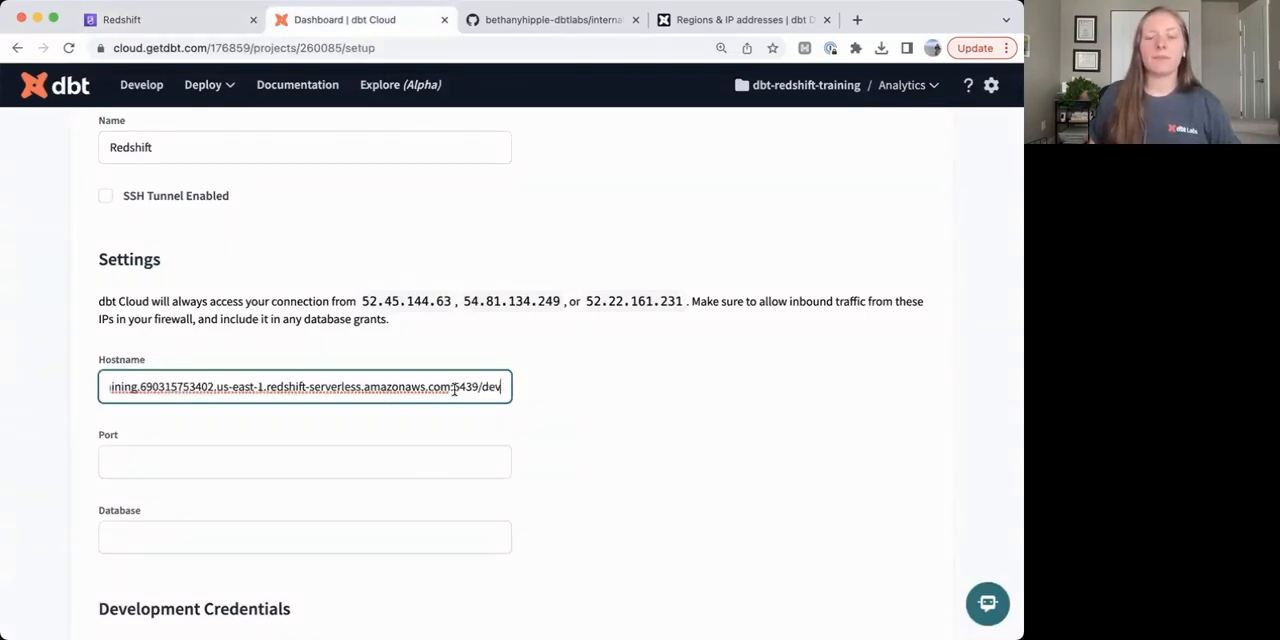
{"action": "left_click_drag", "start_coordinate": [448, 386], "coordinate": [476, 392]}
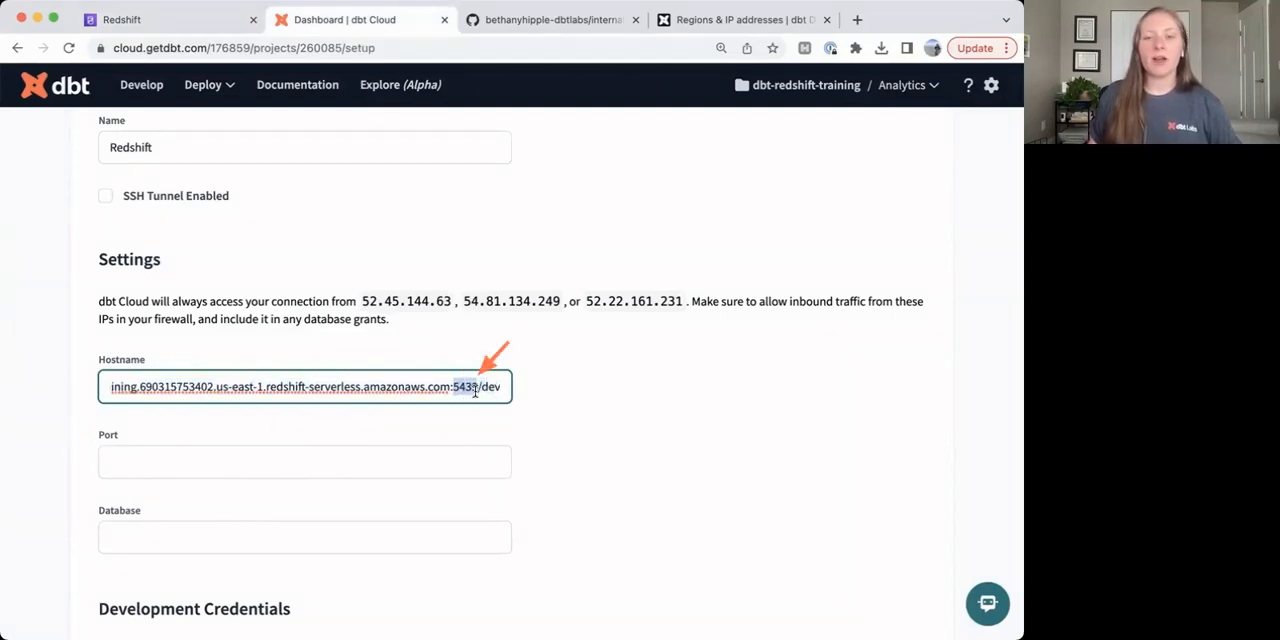
{"action": "key", "text": "super+x"}
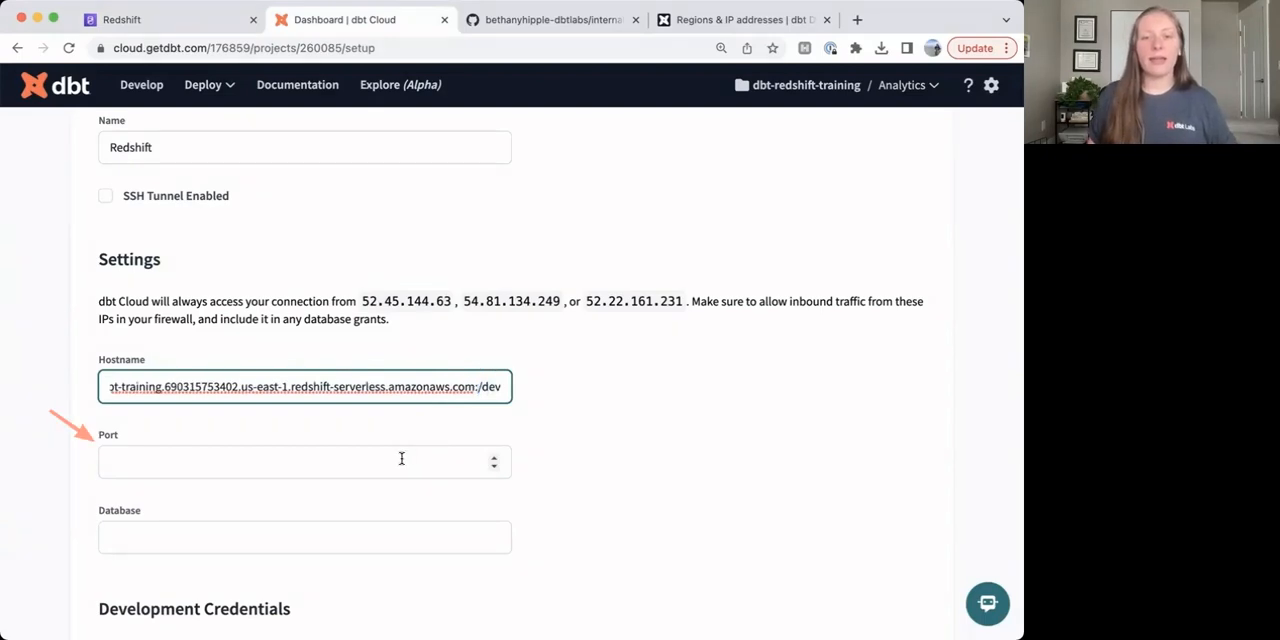
{"action": "left_click", "coordinate": [401, 459]}
{"action": "key", "text": "super+v"}
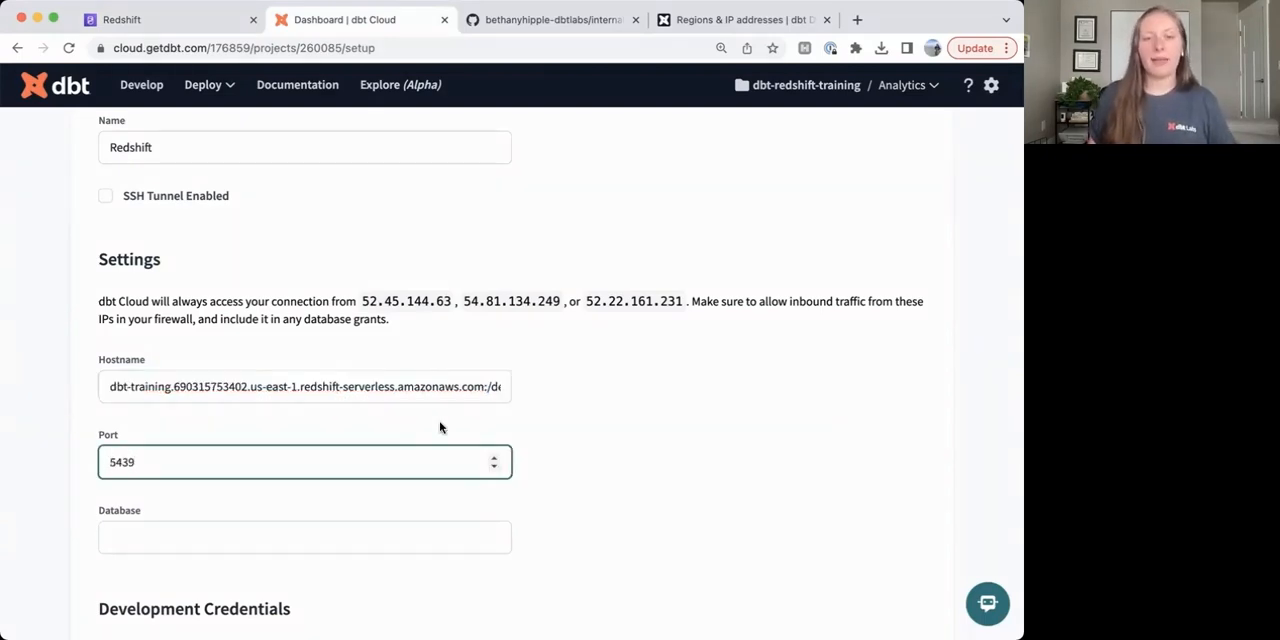
Move the database name dev from the hostname into the database setting and remove the leftover ":/" from the hostname.
{"action": "double_click", "coordinate": [493, 386]}
{"action": "key", "text": "super+x"}
{"action": "left_click", "coordinate": [320, 547]}
{"action": "key", "text": "super+v"}
{"action": "left_click_drag", "start_coordinate": [494, 386], "coordinate": [484, 386]}
{"action": "key", "text": "BackSpace"}
{"action": "left_click", "coordinate": [640, 464]}
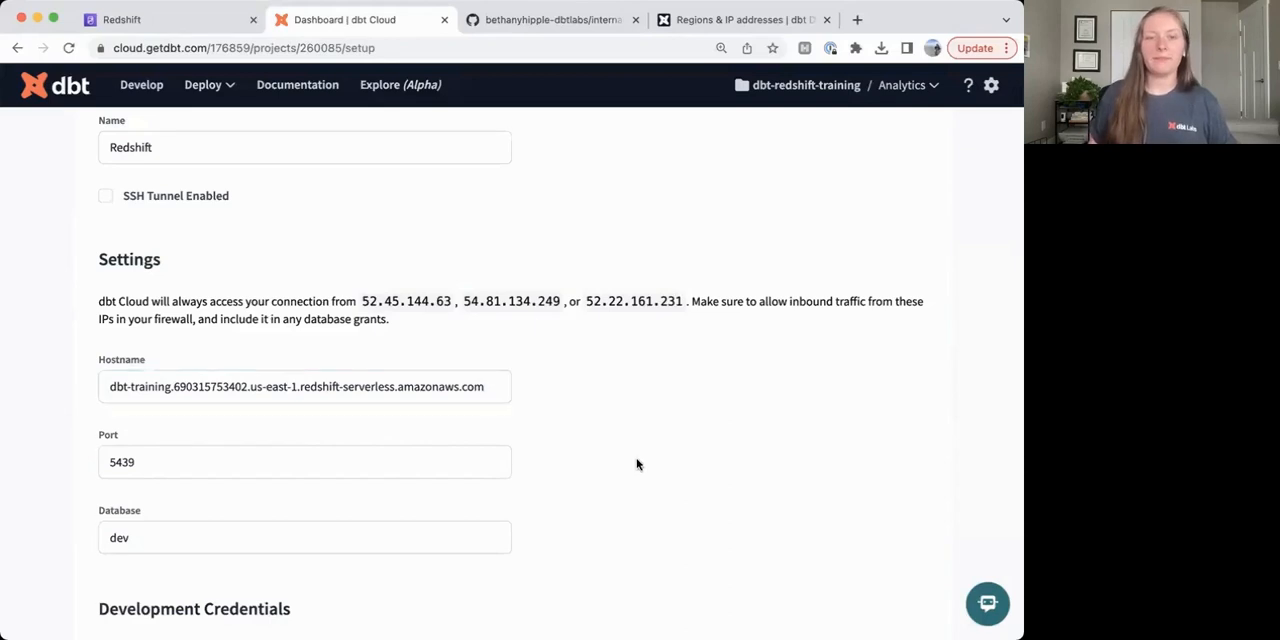
Enter training-admin as the username in the development credentials.
{"action": "scroll", "coordinate": [580, 386], "scroll_direction": "down", "scroll_amount": 2}
{"action": "scroll", "coordinate": [579, 389], "scroll_direction": "down", "scroll_amount": 5}
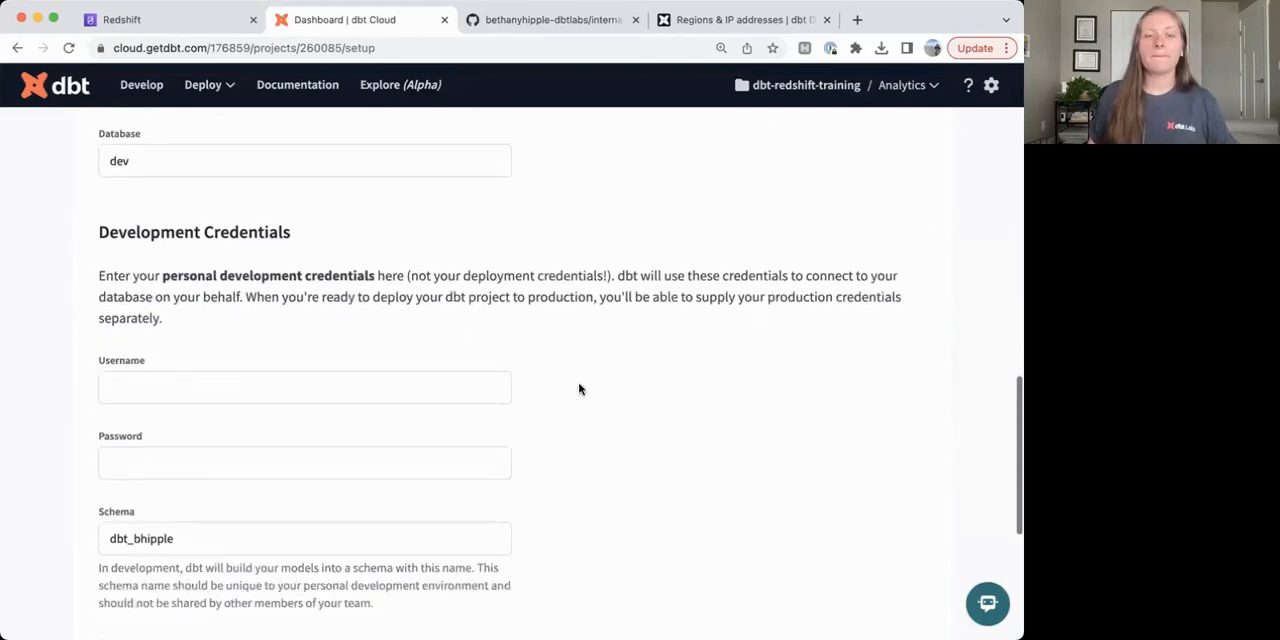
{"action": "left_click", "coordinate": [456, 381]}
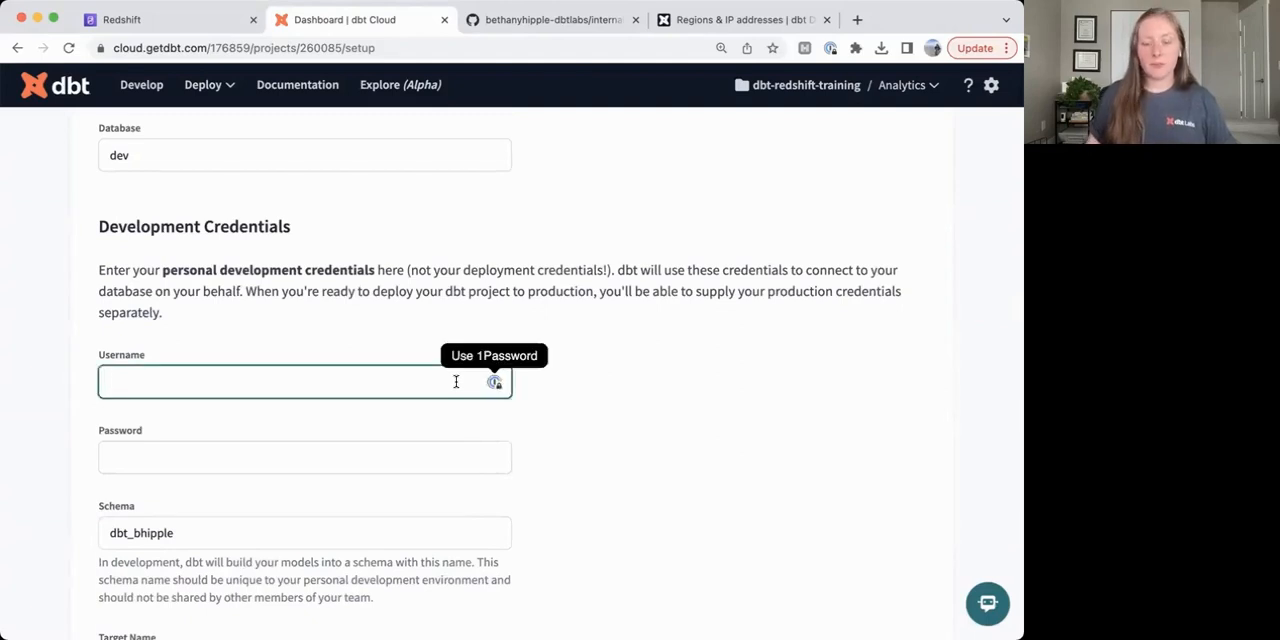
{"action": "type", "text": "training"}
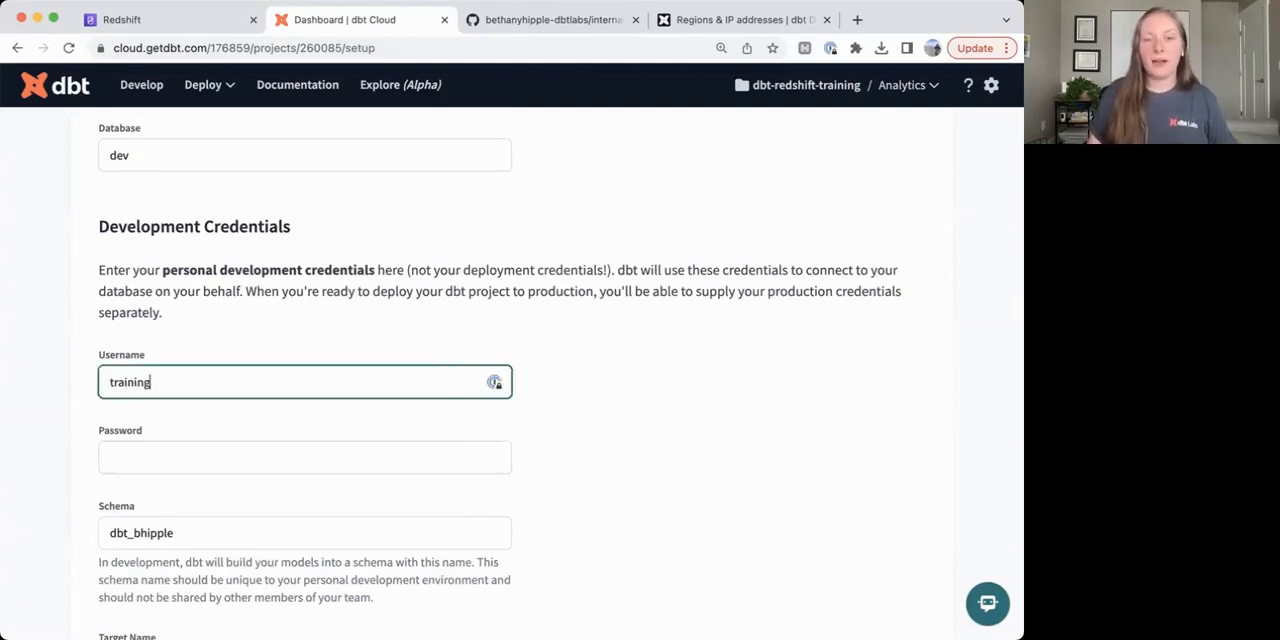
{"action": "type", "text": "-admi"}
{"action": "key", "text": "BackSpace"}
{"action": "key", "text": "BackSpace"}
{"action": "key", "text": "BackSpace"}
{"action": "key", "text": "BackSpace"}
{"action": "key", "text": "BackSpace"}
{"action": "key", "text": "BackSpace"}
{"action": "type", "text": "-a"}
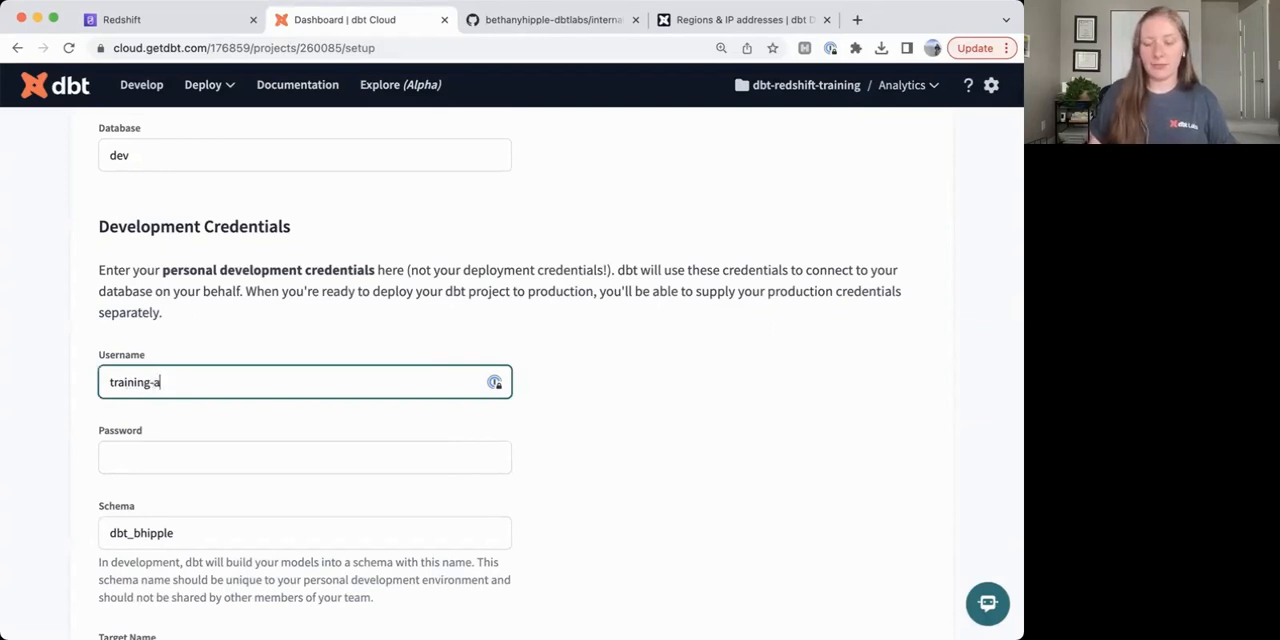
{"action": "type", "text": "dmin"}
Enter the account password in the development credentials.
{"action": "left_click", "coordinate": [368, 455]}
{"action": "type", "text": "*************"}
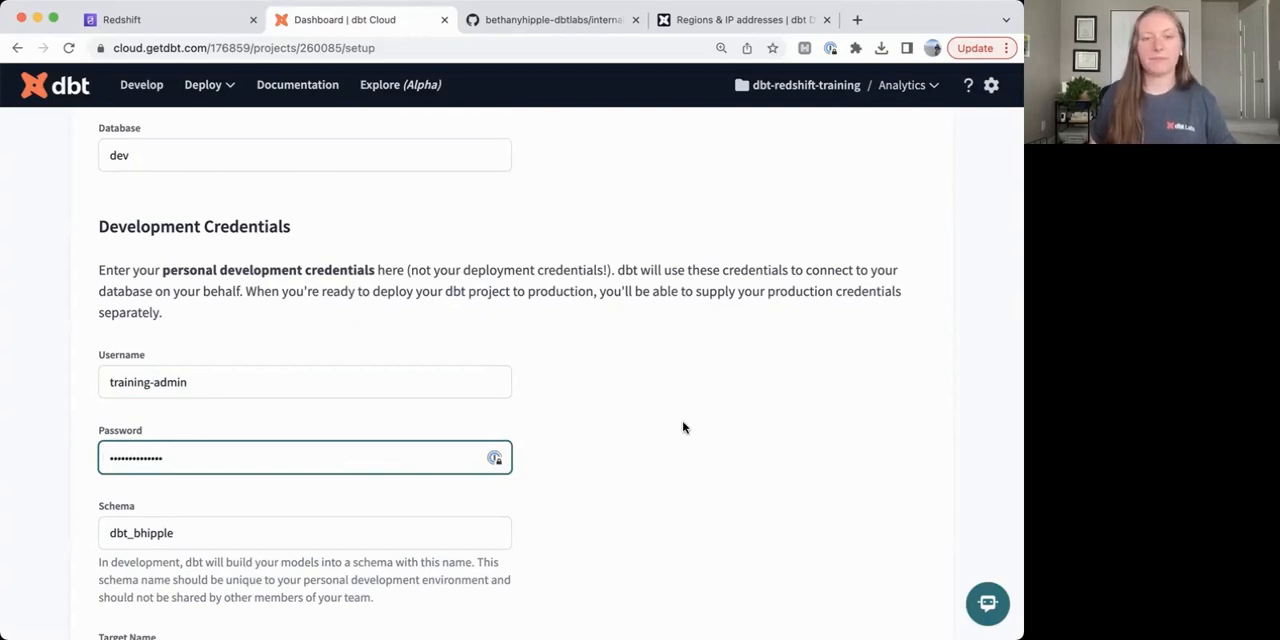
Review the schema, target name and threads settings, and run the Redshift connection test.
{"action": "scroll", "coordinate": [683, 427], "scroll_direction": "down", "scroll_amount": 3}
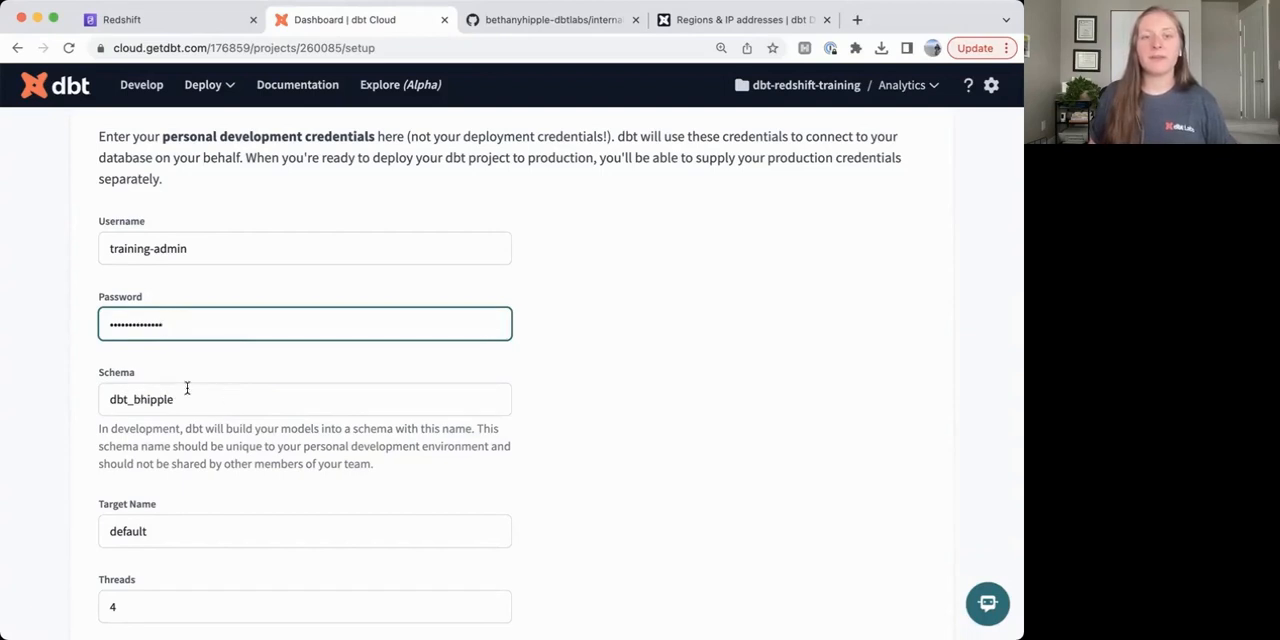
{"action": "scroll", "coordinate": [150, 400], "scroll_direction": "down", "scroll_amount": 2}
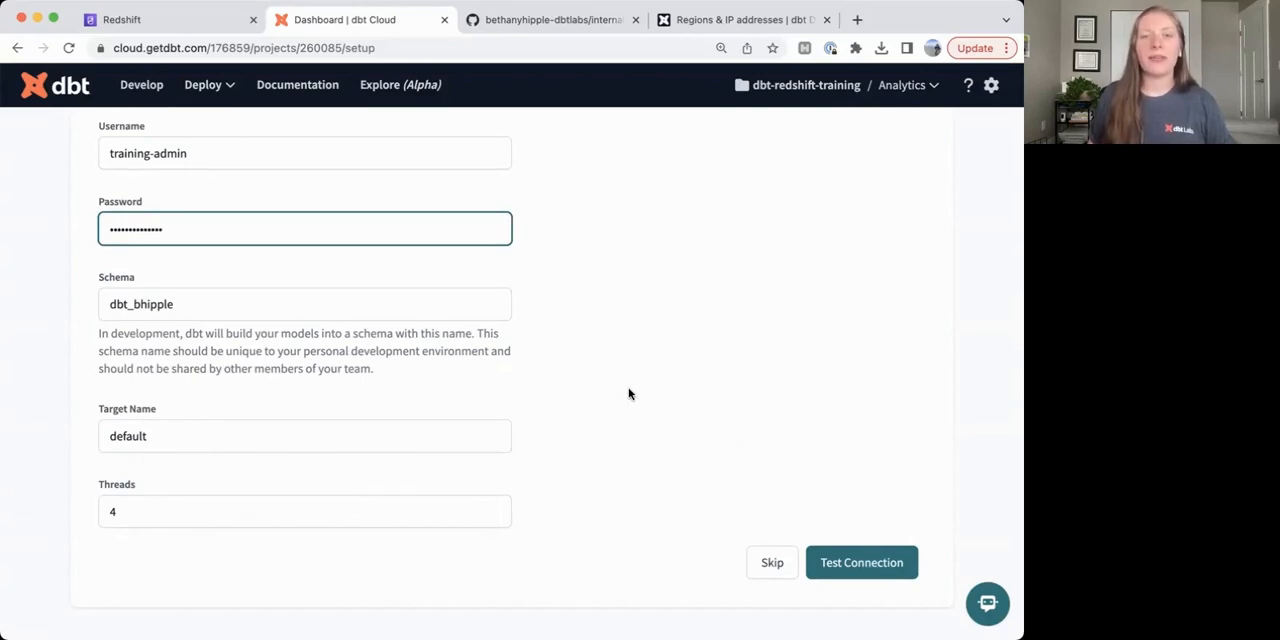
{"action": "scroll", "coordinate": [628, 393], "scroll_direction": "up", "scroll_amount": 1}
{"action": "scroll", "coordinate": [628, 393], "scroll_direction": "down", "scroll_amount": 1}
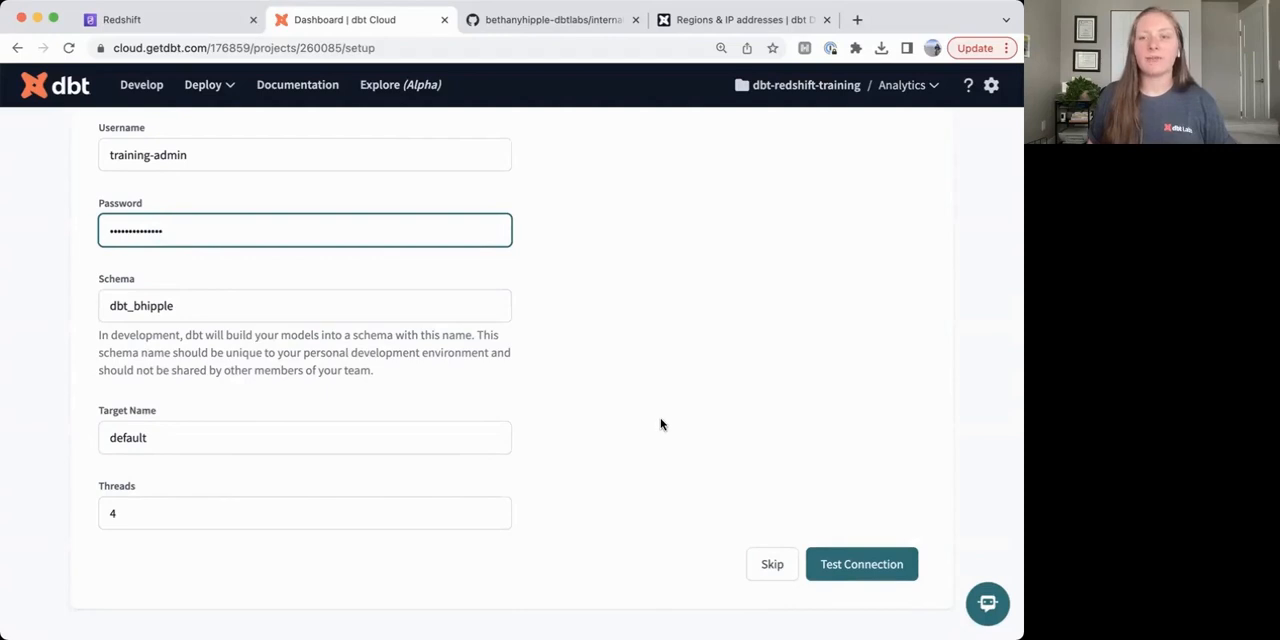
{"action": "left_click", "coordinate": [850, 562]}
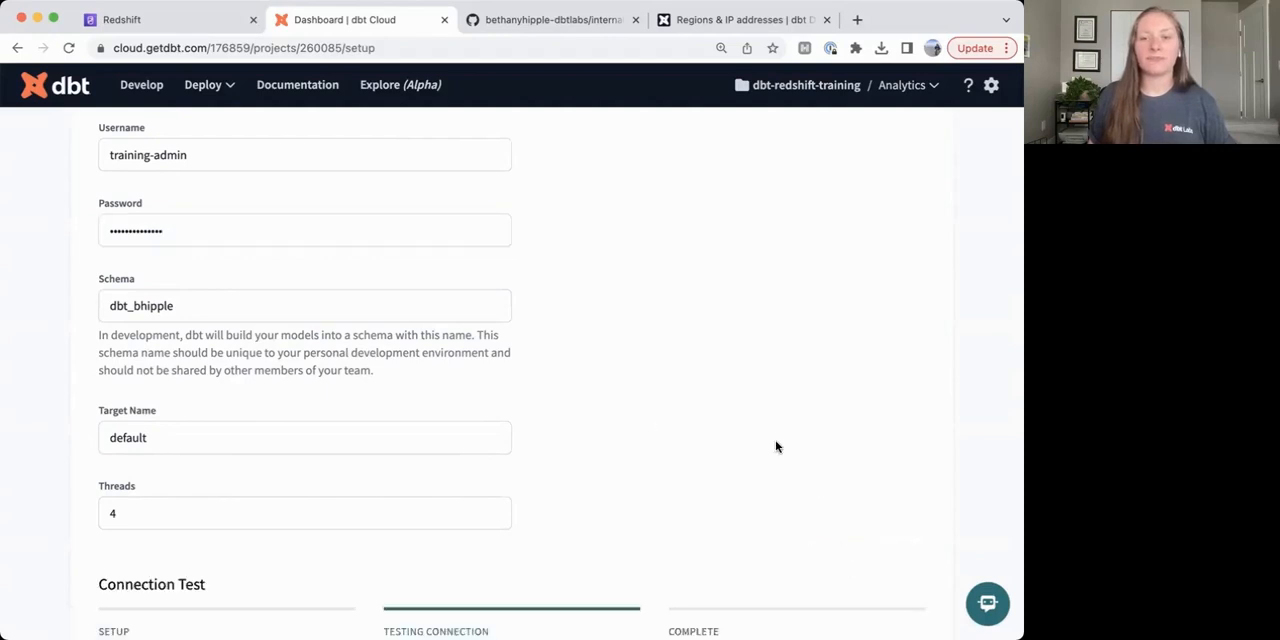
{"action": "scroll", "coordinate": [776, 447], "scroll_direction": "down", "scroll_amount": 4}
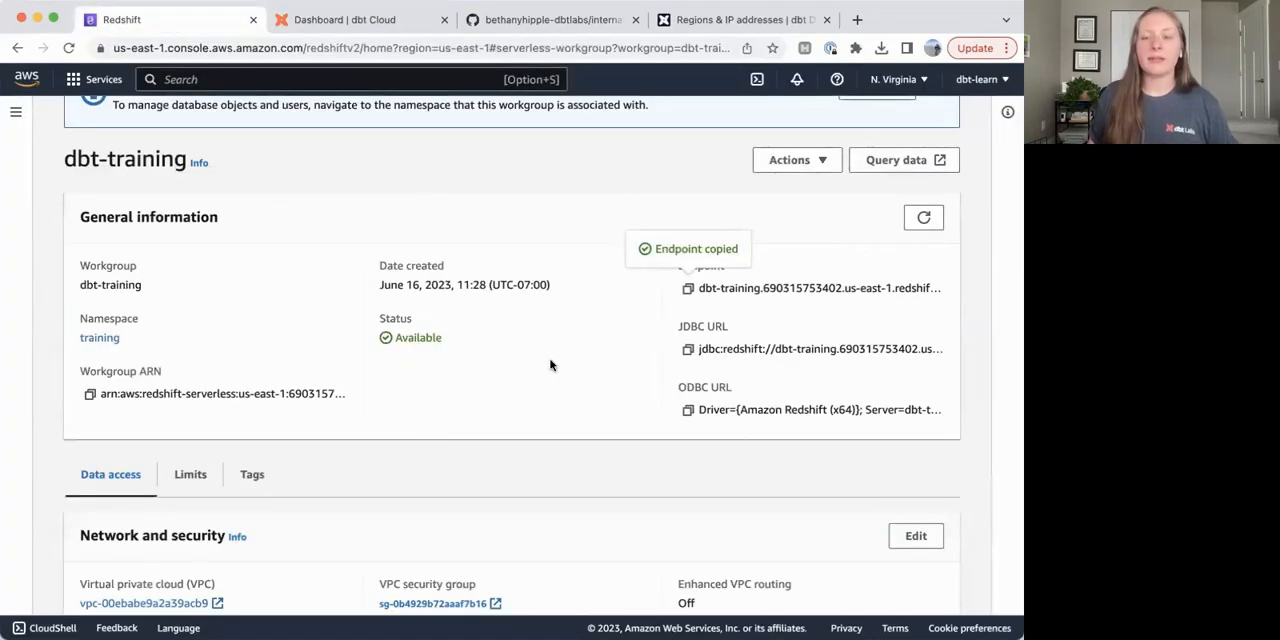
Open the dbt-training workgroup's network and security settings in AWS for editing and check the public access and VPC security group settings.
{"action": "scroll", "coordinate": [550, 365], "scroll_direction": "down", "scroll_amount": 5}
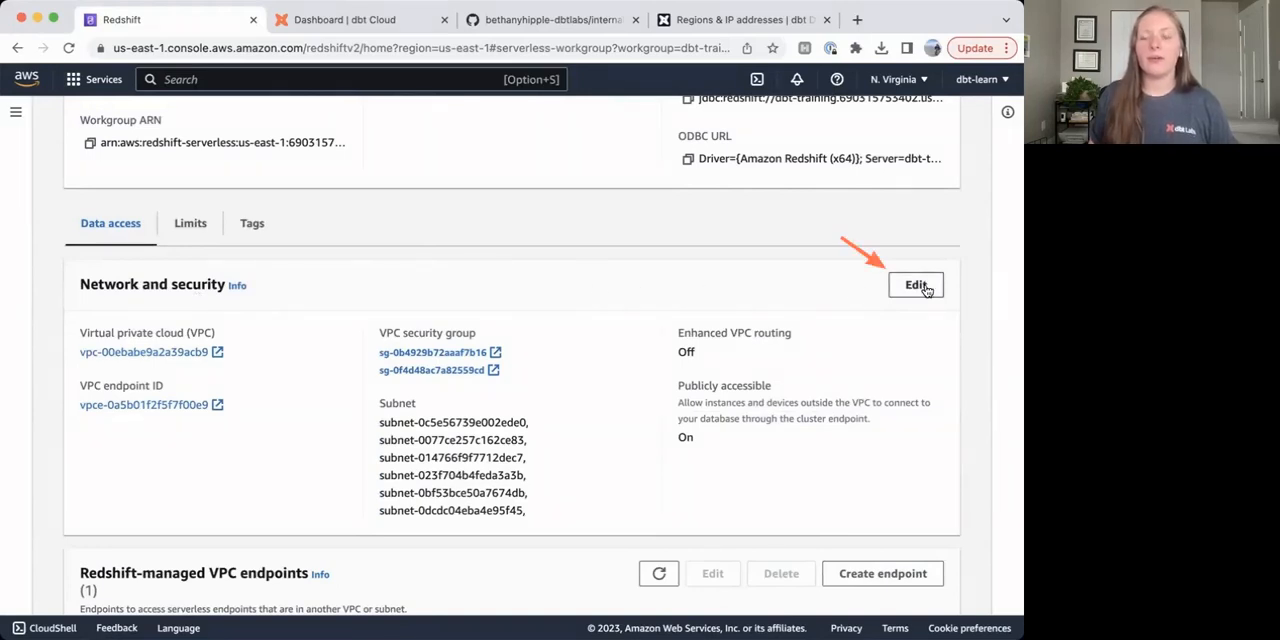
{"action": "left_click", "coordinate": [918, 286]}
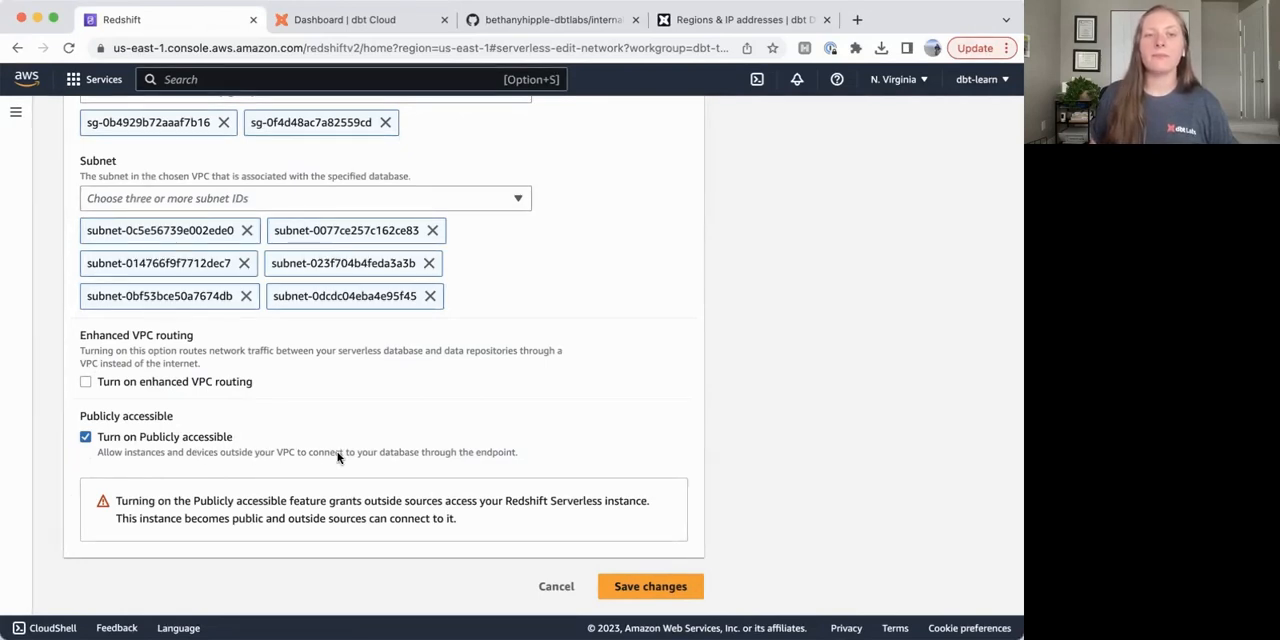
{"action": "scroll", "coordinate": [338, 455], "scroll_direction": "up", "scroll_amount": 4}
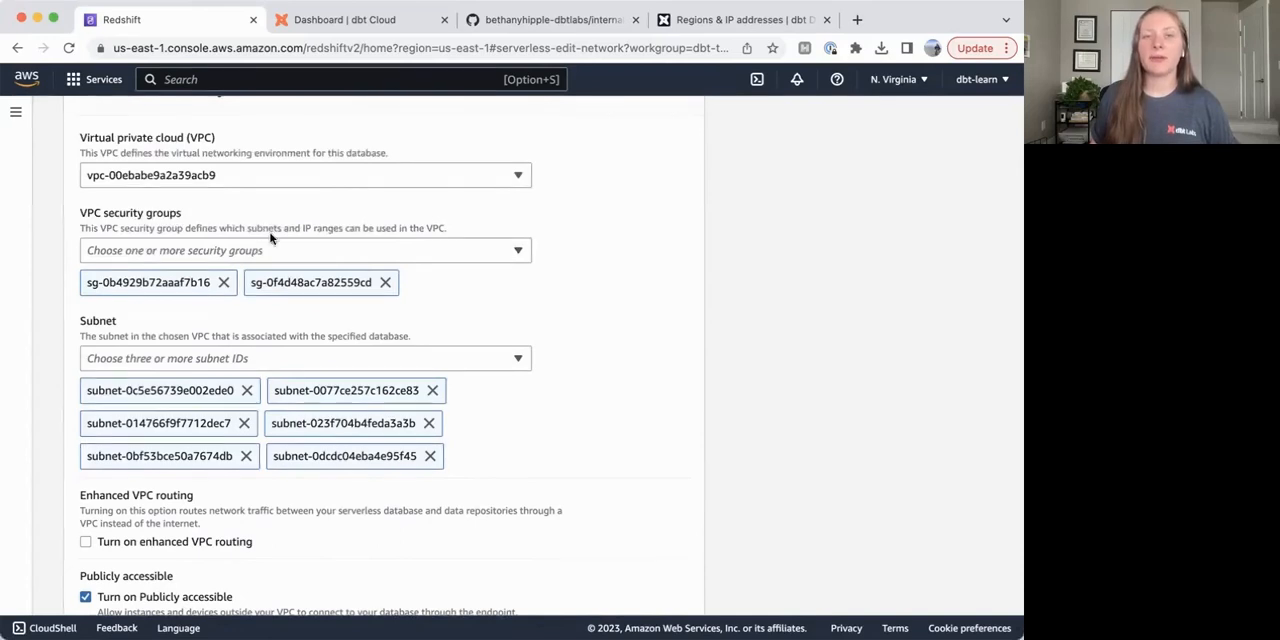
Search the AWS services for vpc and open the list of security groups in the VPC console.
{"action": "left_click", "coordinate": [189, 79]}
{"action": "type", "text": "vpc"}
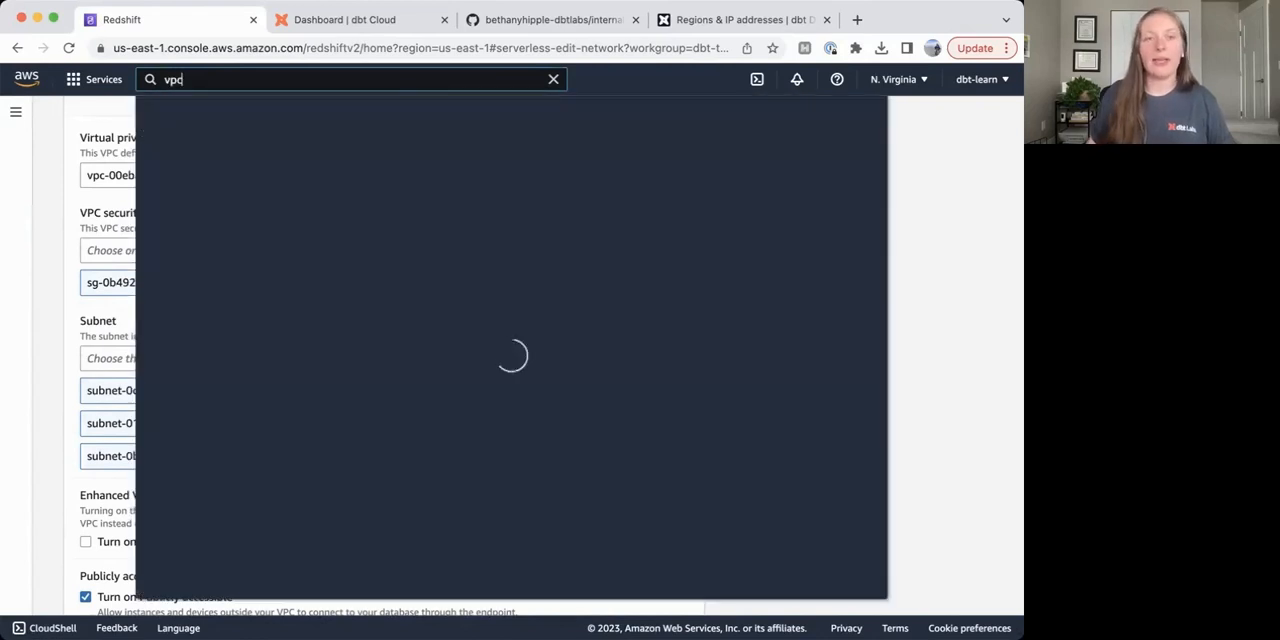
{"action": "left_click", "coordinate": [396, 237]}
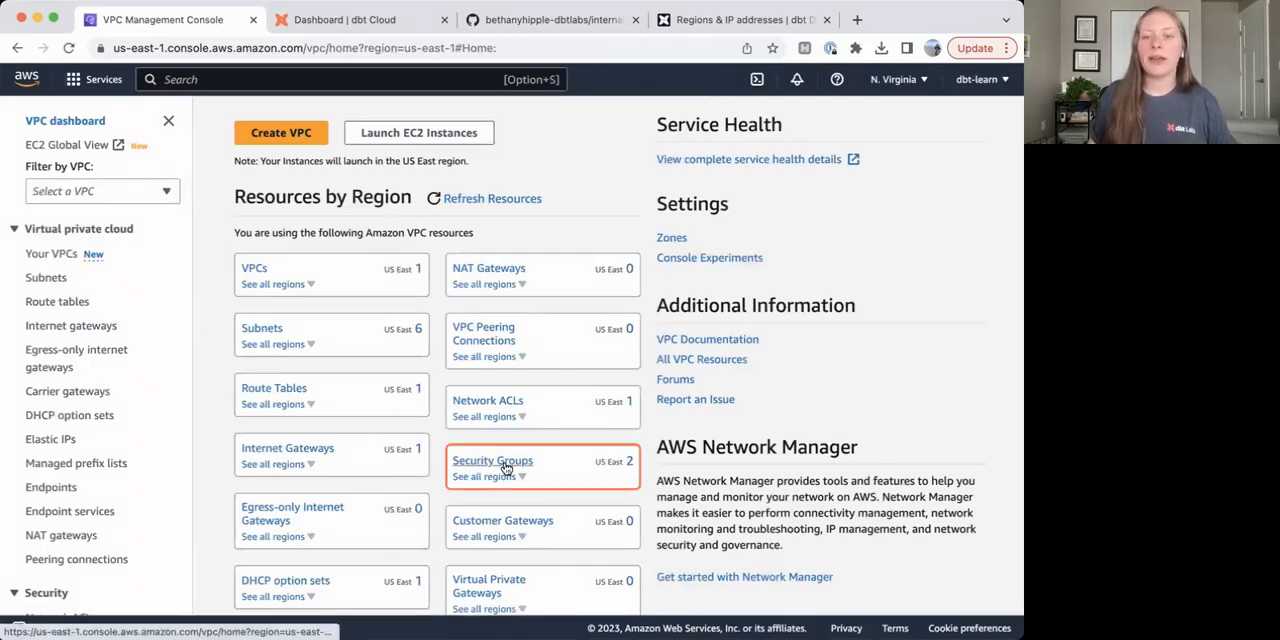
{"action": "left_click", "coordinate": [506, 466]}
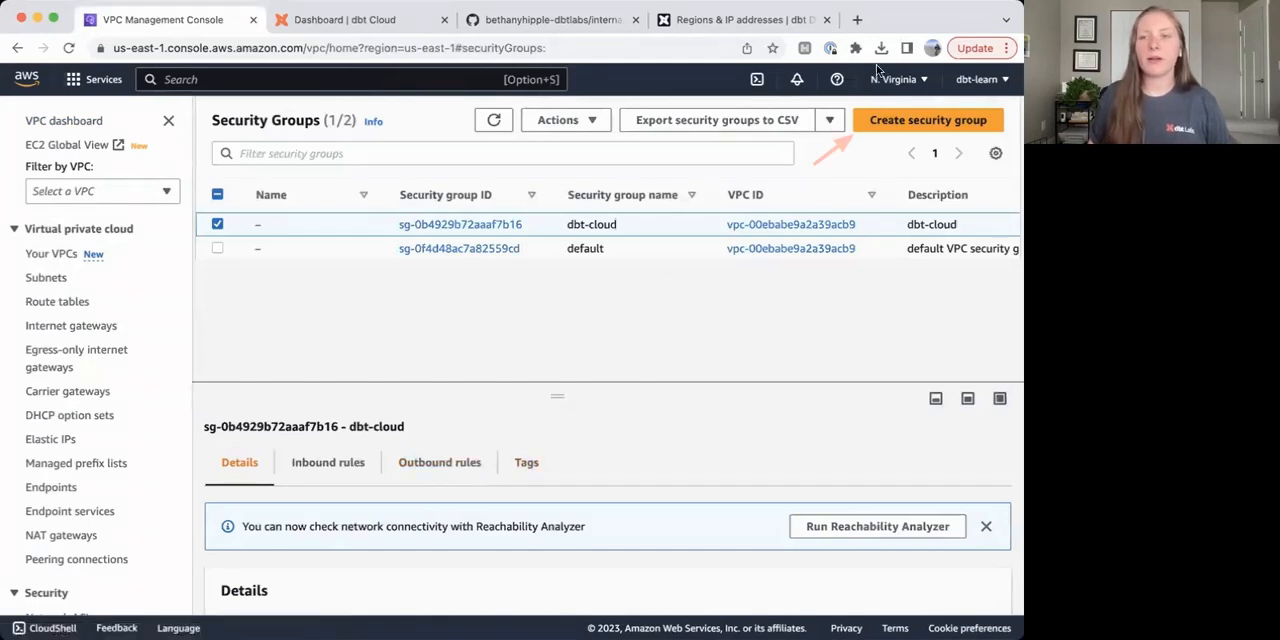
Start creating a new security group and name it dbt_cloud.
{"action": "left_click", "coordinate": [915, 120]}
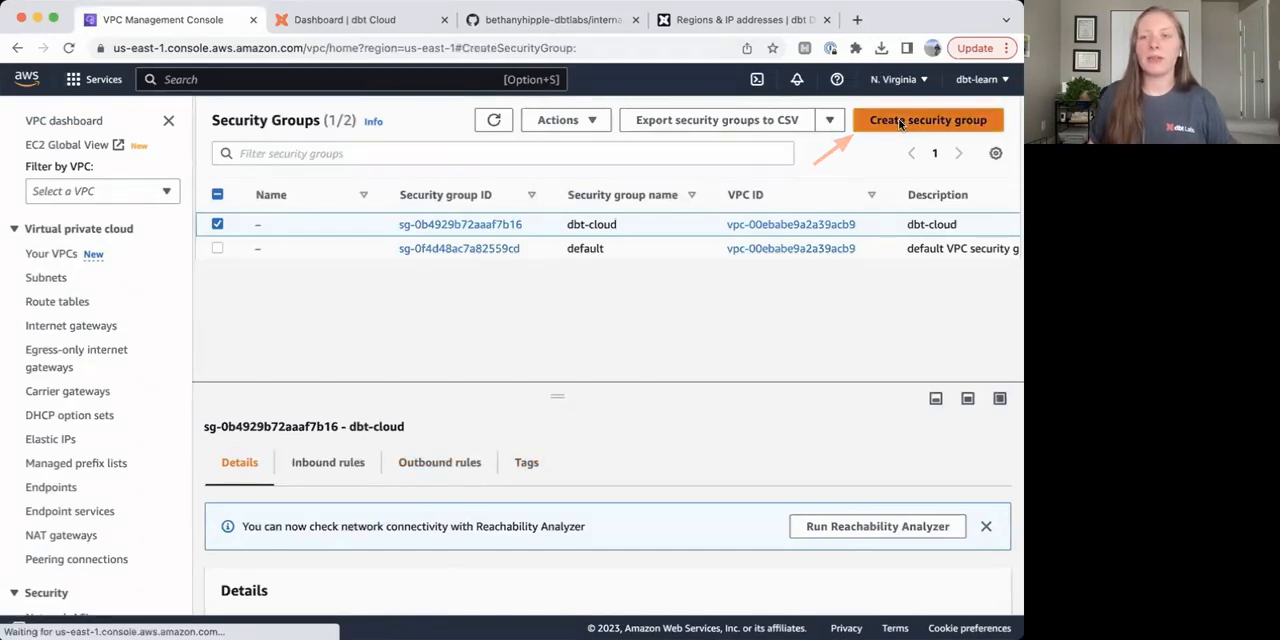
{"action": "left_click", "coordinate": [222, 308]}
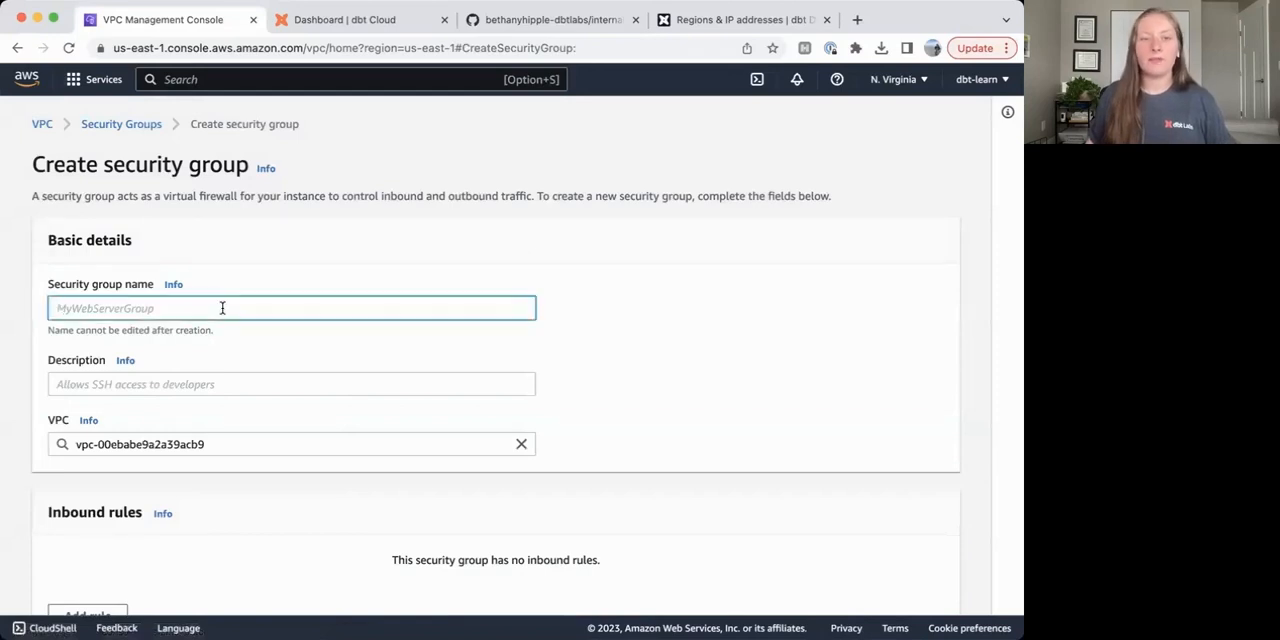
{"action": "type", "text": "dbt_cloud"}
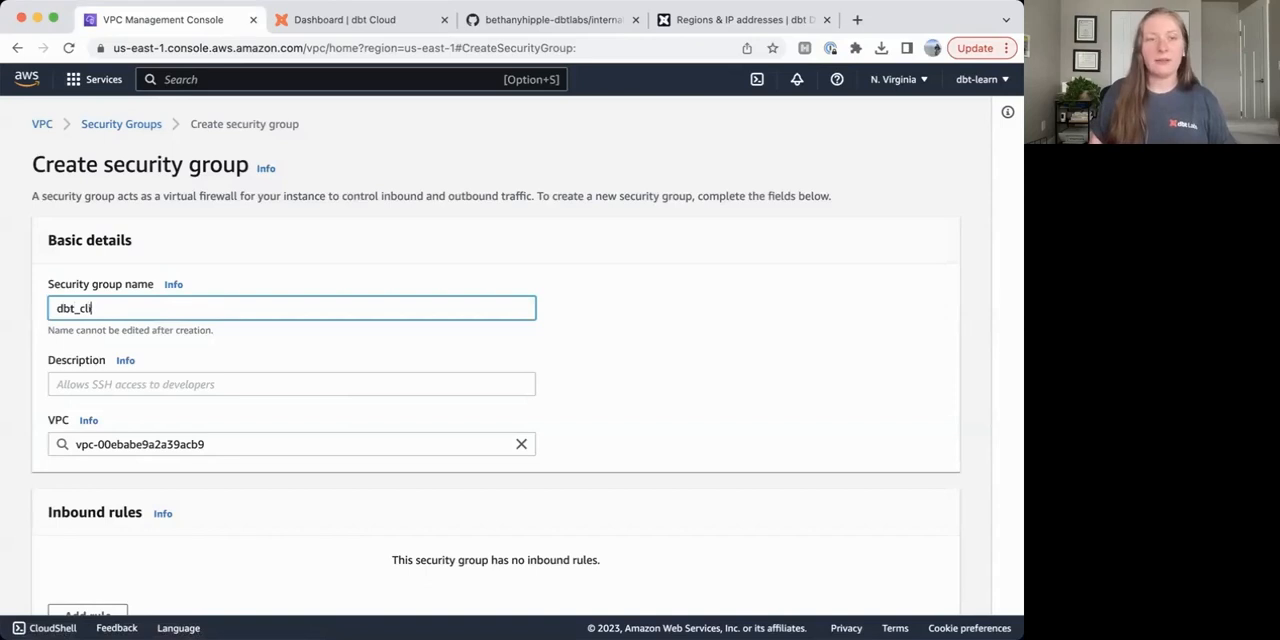
Enter the security group description "Allow dbt Cloud IP address through AWS firewall".
{"action": "left_click", "coordinate": [197, 392]}
{"action": "type", "text": "A"}
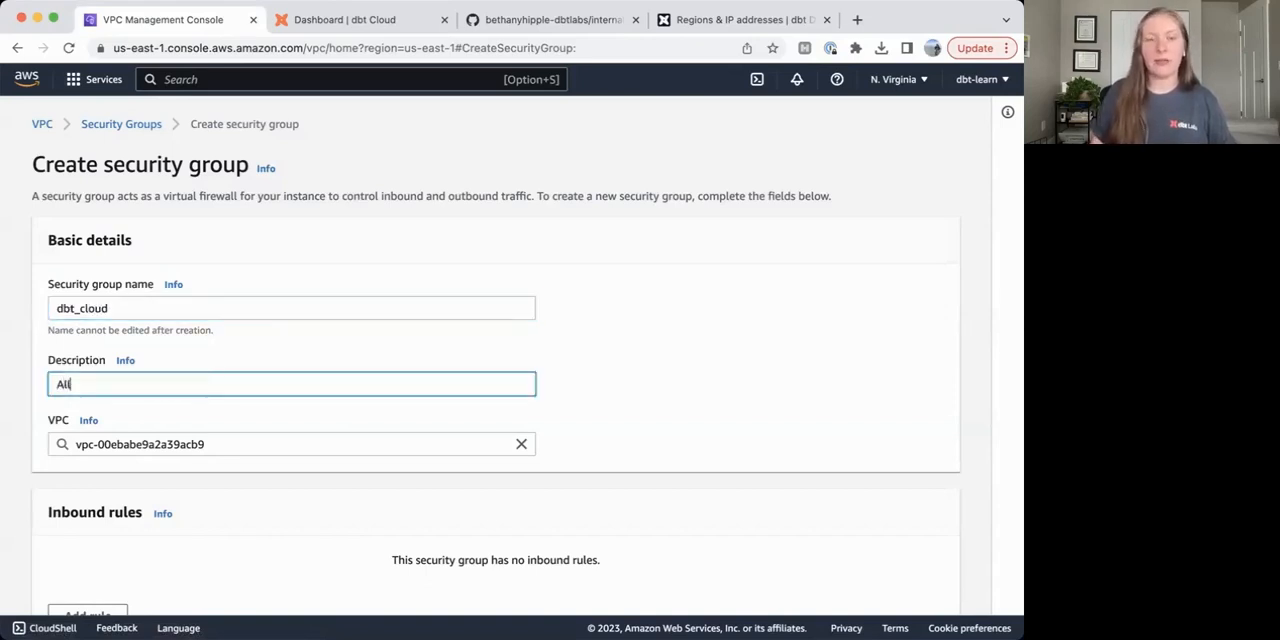
{"action": "type", "text": "llow dbt CLo"}
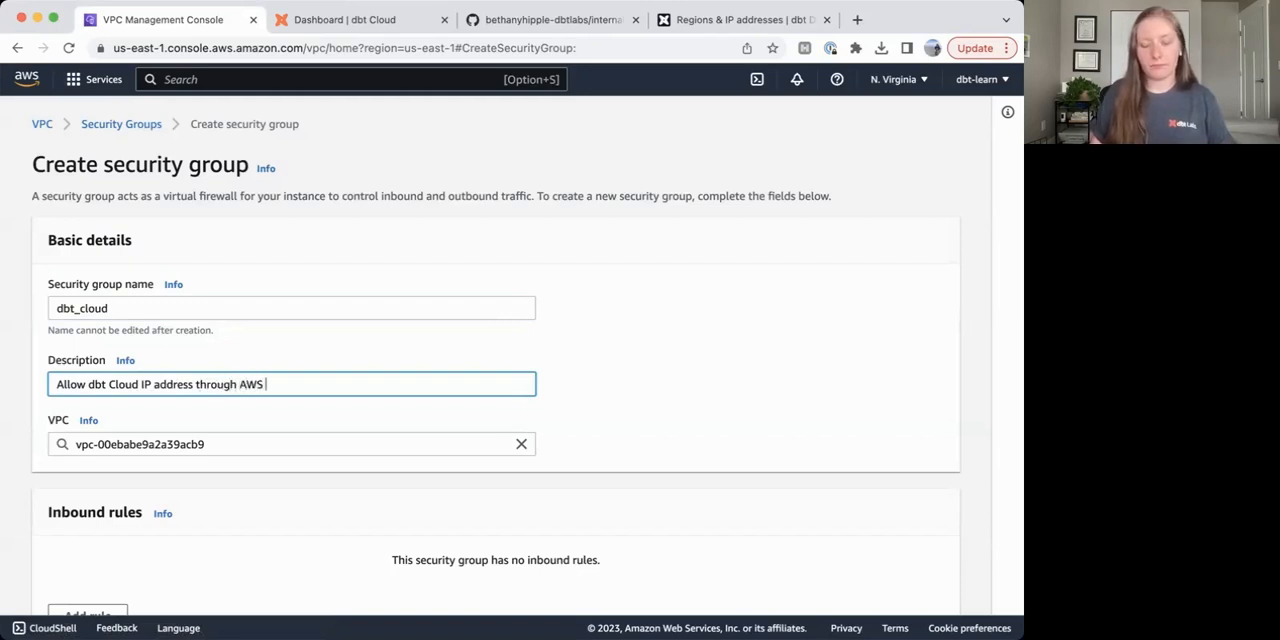
{"action": "key", "text": "BackSpace"}
{"action": "key", "text": "BackSpace"}
{"action": "key", "text": "BackSpace"}
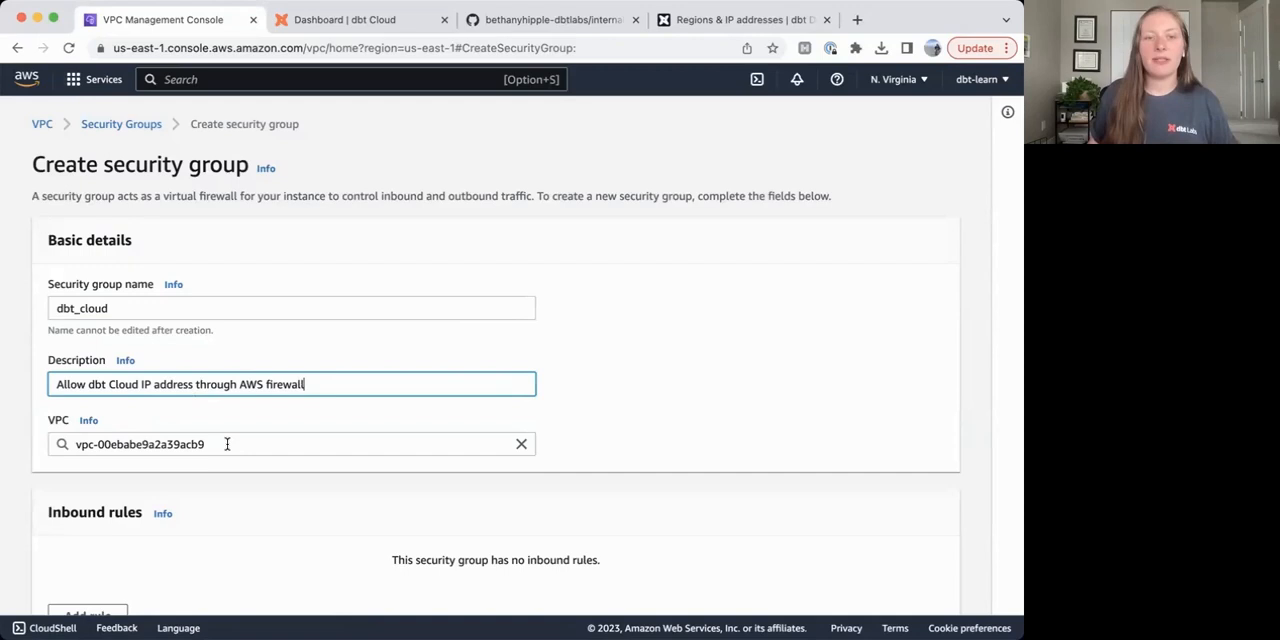
Look up the North America IP addresses for dbt Cloud in the dbt Regions & IP addresses documentation.
{"action": "scroll", "coordinate": [243, 441], "scroll_direction": "down", "scroll_amount": 3}
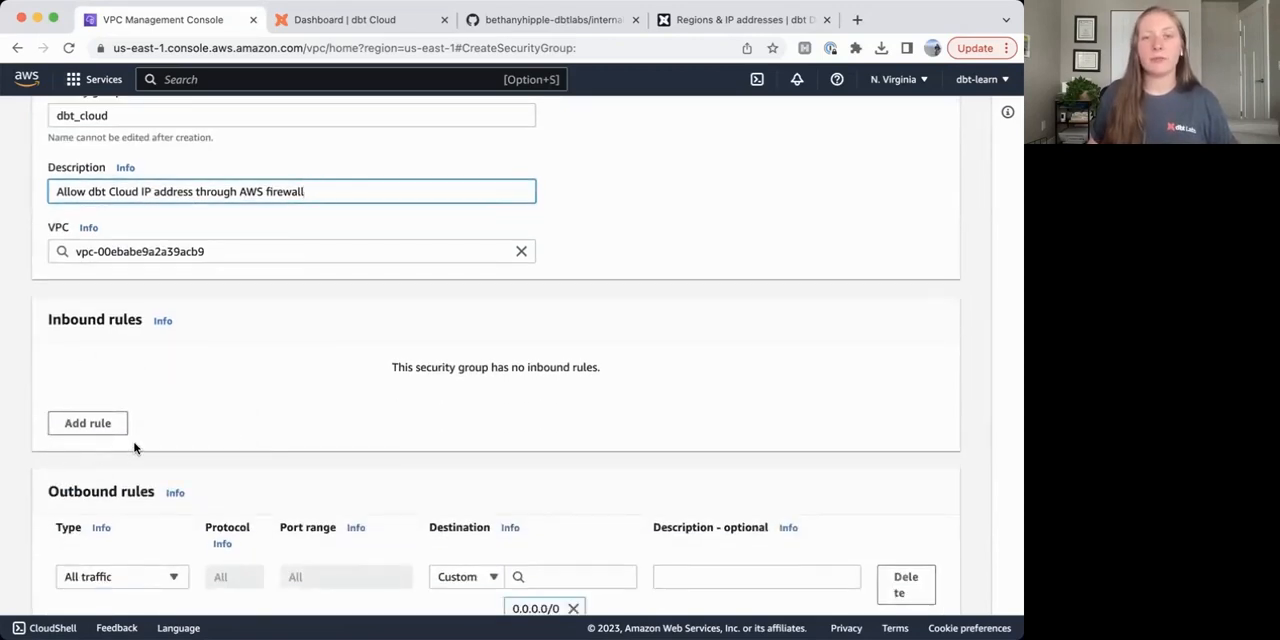
{"action": "left_click", "coordinate": [714, 24]}
{"action": "scroll", "coordinate": [430, 322], "scroll_direction": "up", "scroll_amount": 2}
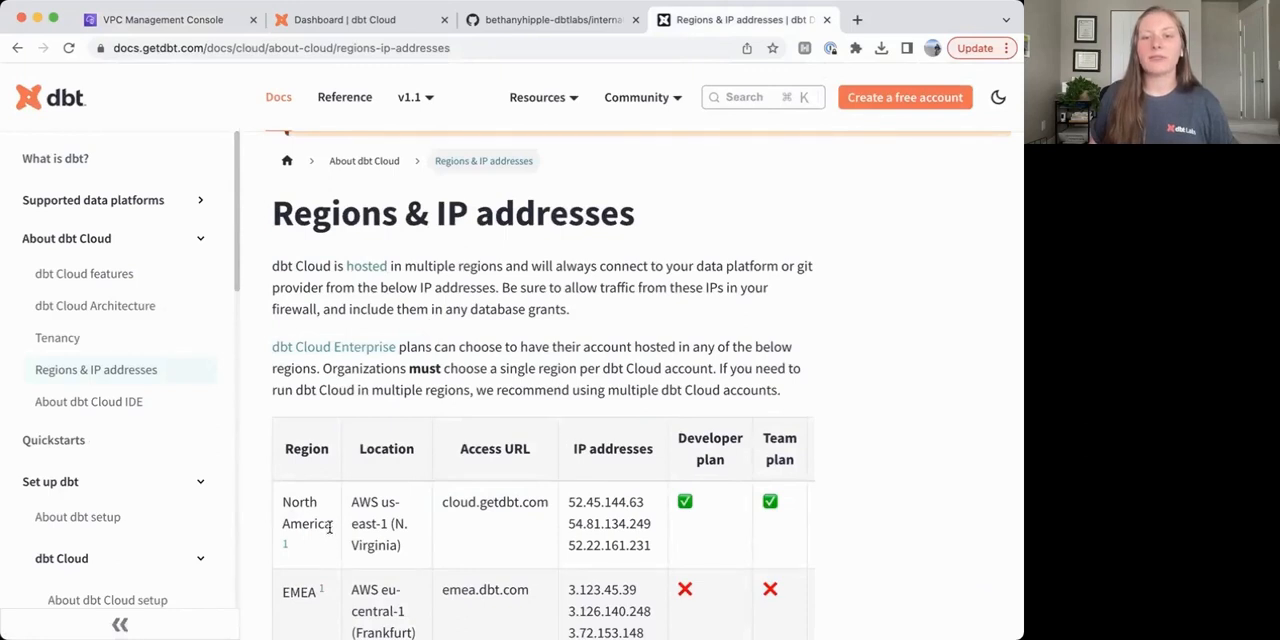
{"action": "scroll", "coordinate": [590, 527], "scroll_direction": "down", "scroll_amount": 4}
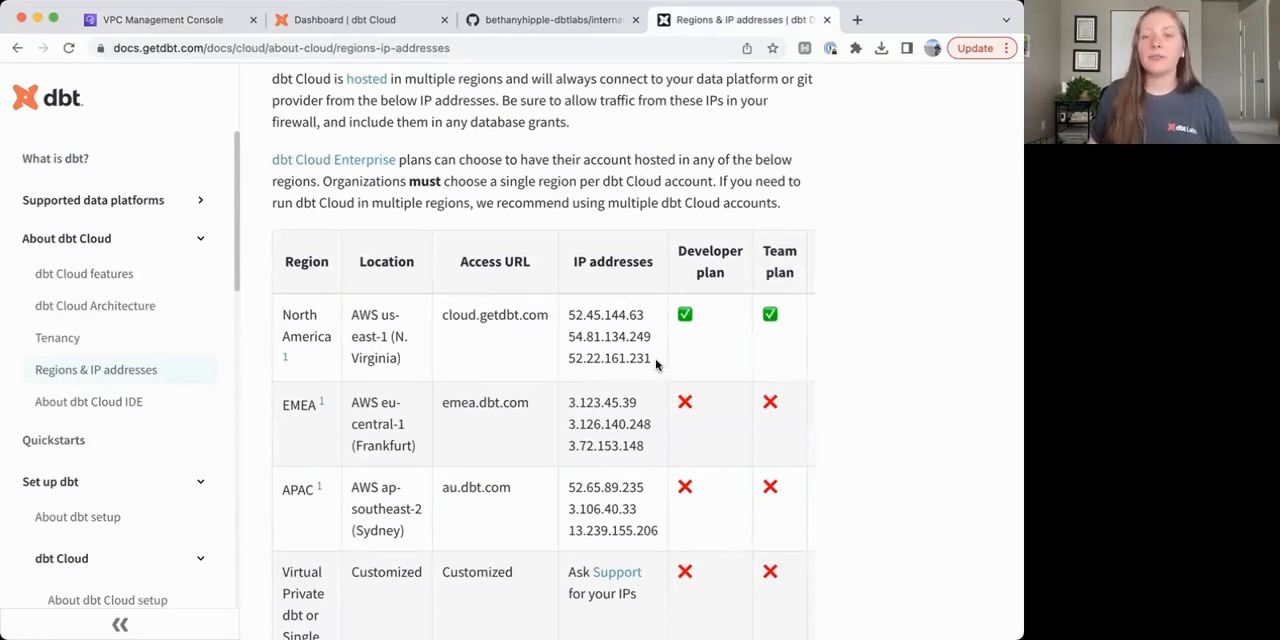
{"action": "left_click_drag", "start_coordinate": [656, 365], "coordinate": [565, 316]}
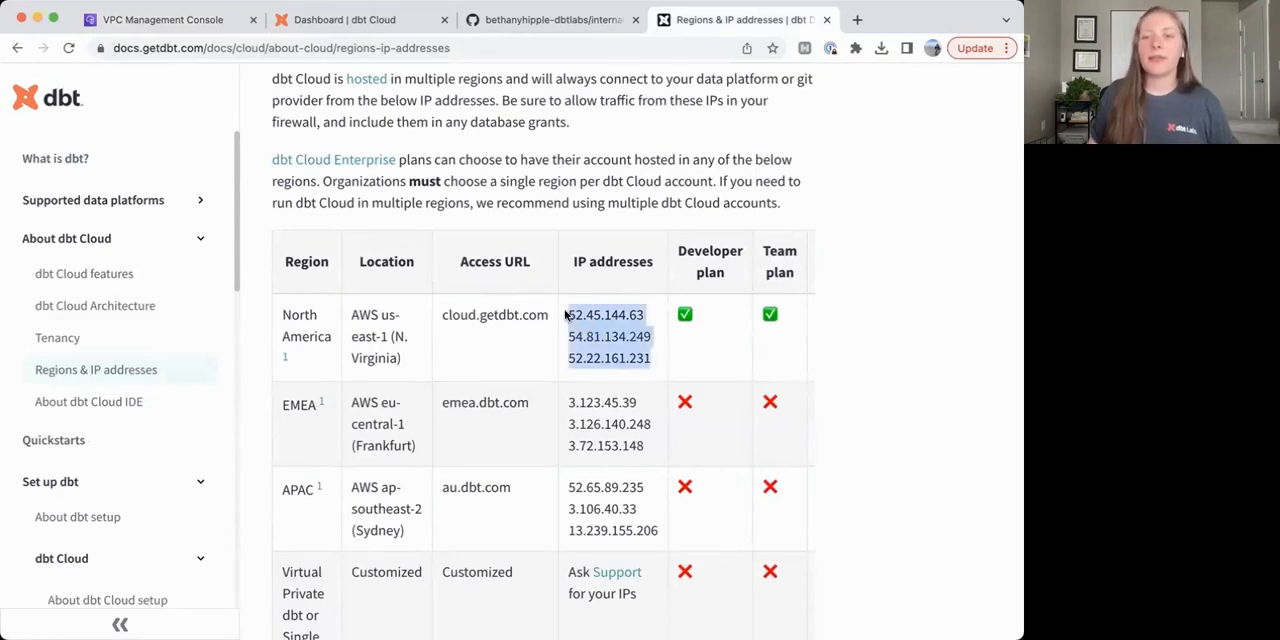
{"action": "left_click", "coordinate": [652, 356]}
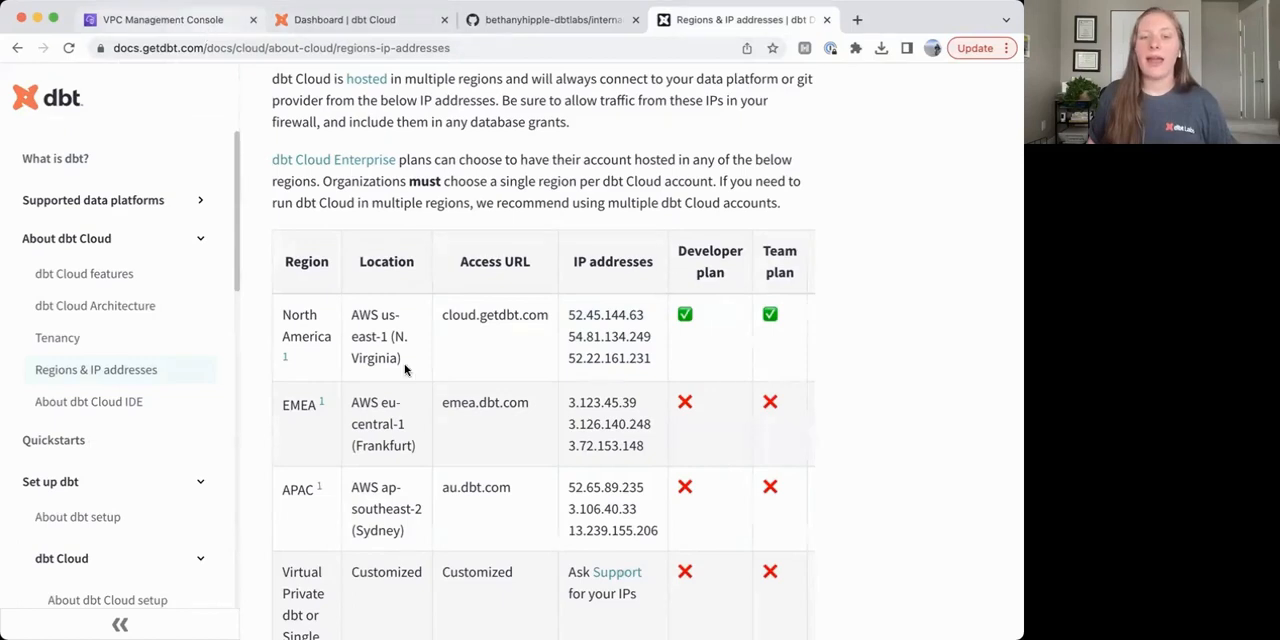
Back in the AWS console, add an inbound rule of type All ICMP - IPv4 with a Custom source.
{"action": "left_click", "coordinate": [175, 20]}
{"action": "left_click", "coordinate": [74, 429]}
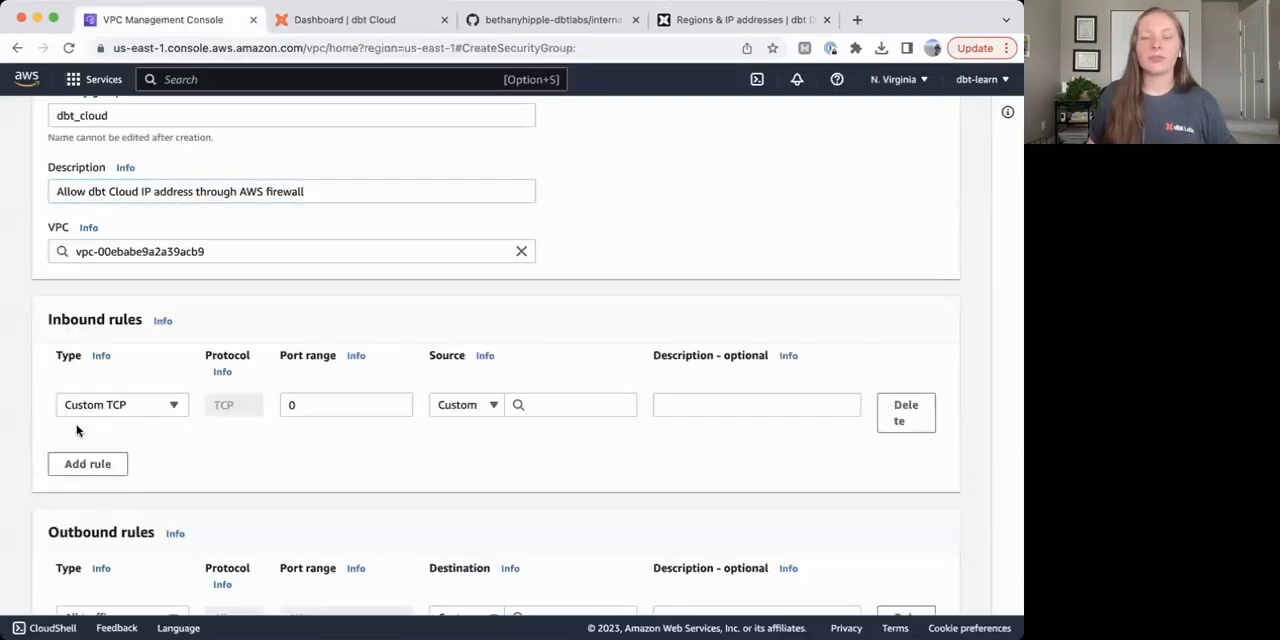
{"action": "left_click", "coordinate": [148, 408]}
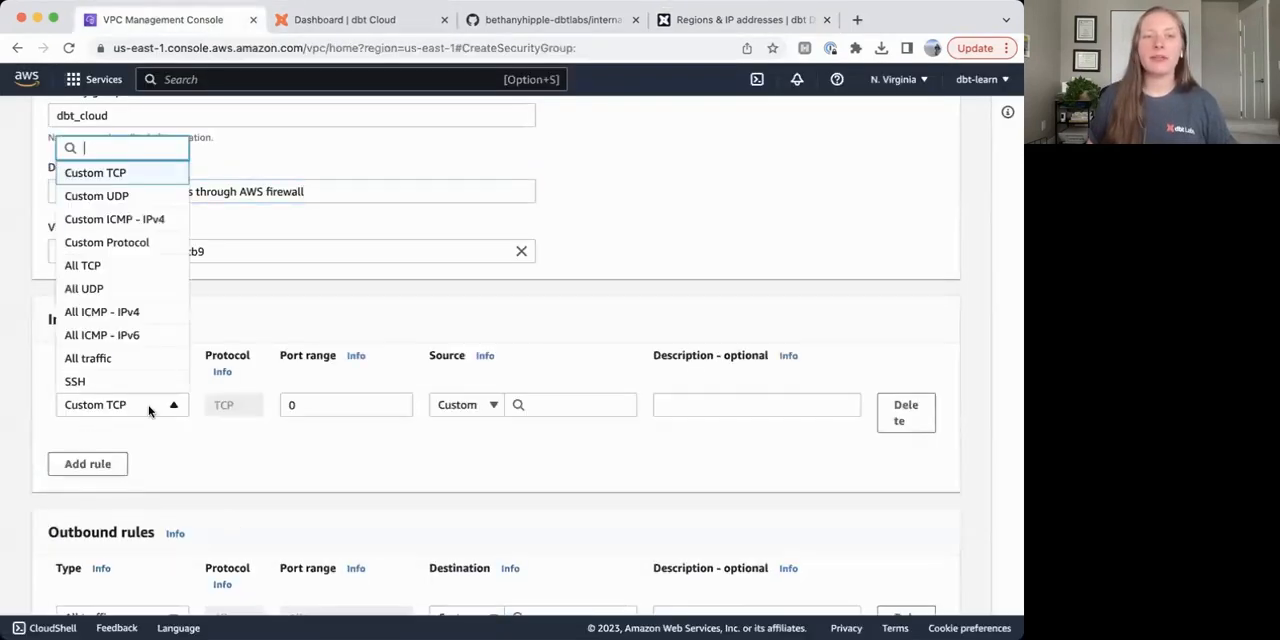
{"action": "left_click", "coordinate": [144, 313]}
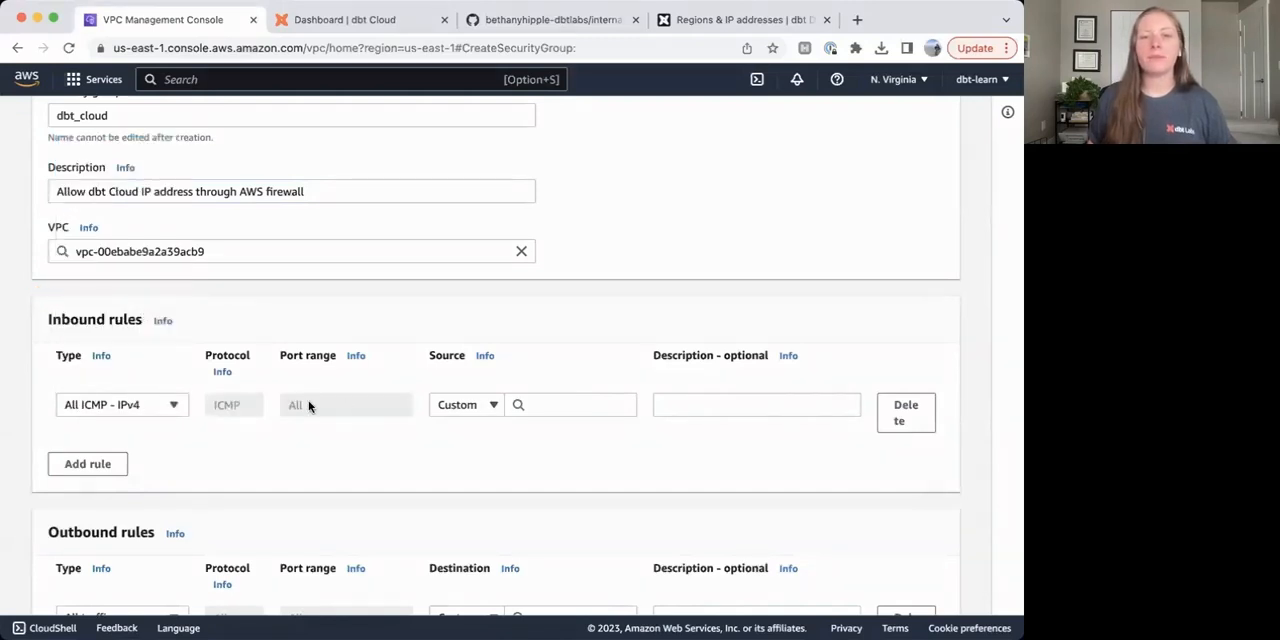
{"action": "left_click", "coordinate": [464, 410]}
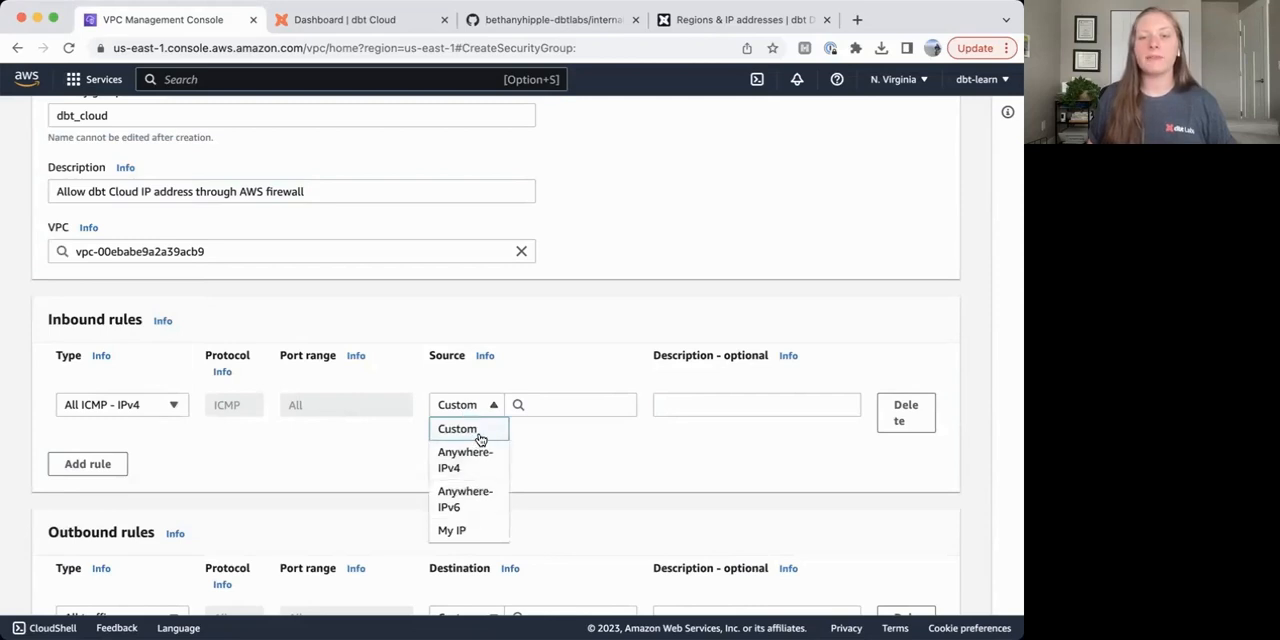
{"action": "left_click", "coordinate": [545, 440]}
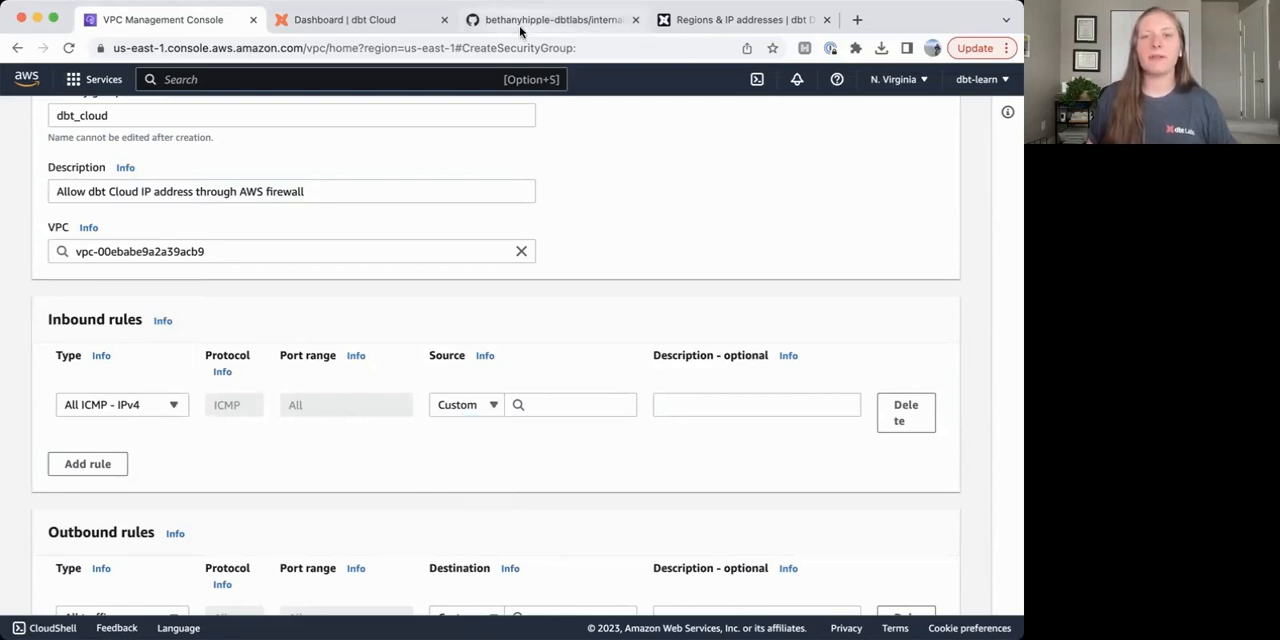
Copy the first North America IP address from the dbt docs and set 52.45.144.63/32 as the inbound rule's source.
{"action": "left_click", "coordinate": [675, 20]}
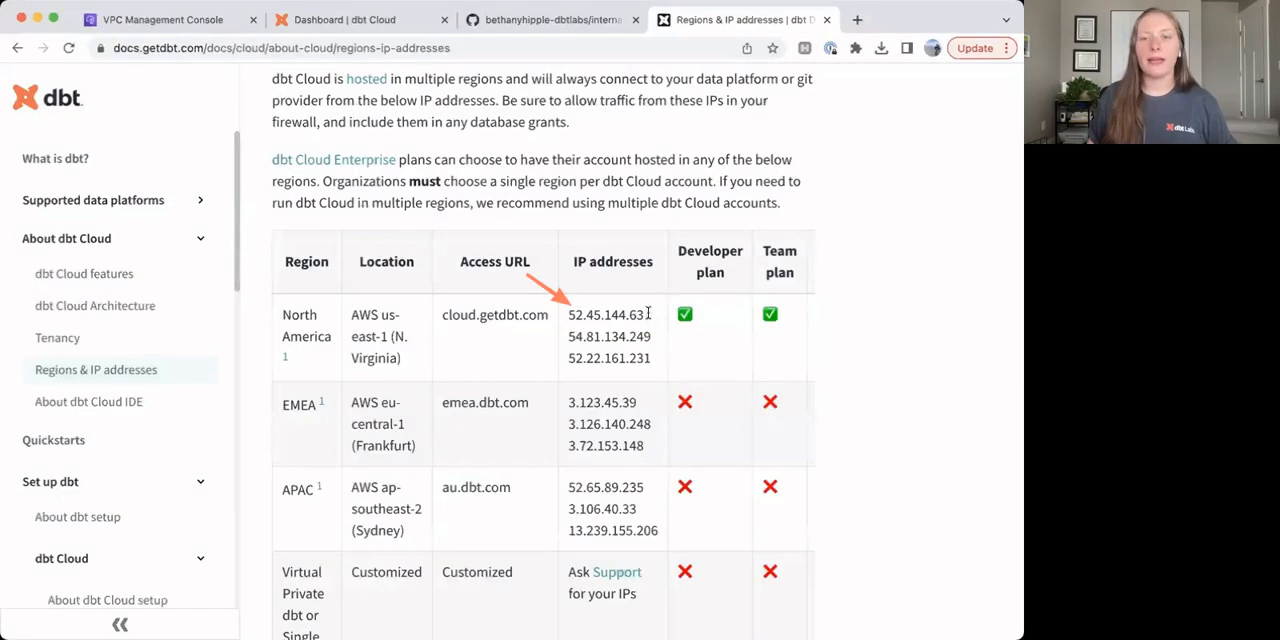
{"action": "left_click_drag", "start_coordinate": [648, 315], "coordinate": [570, 316]}
{"action": "key", "text": "super+c"}
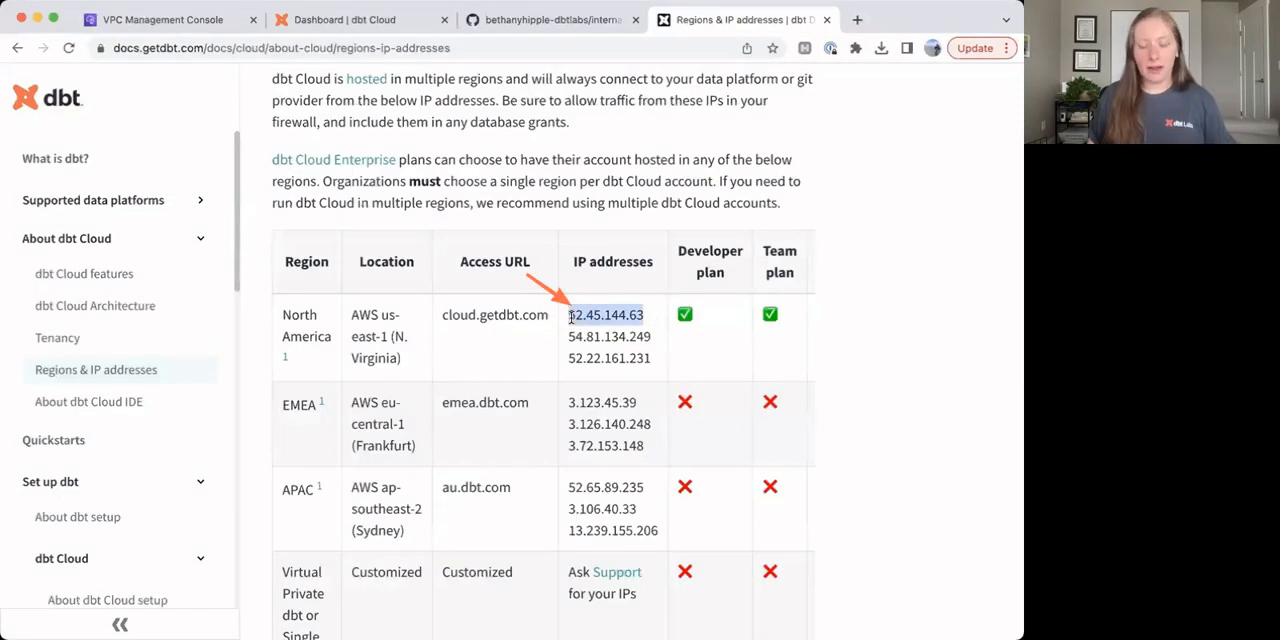
{"action": "left_click", "coordinate": [163, 20]}
{"action": "left_click", "coordinate": [571, 410]}
{"action": "key", "text": "super+v"}
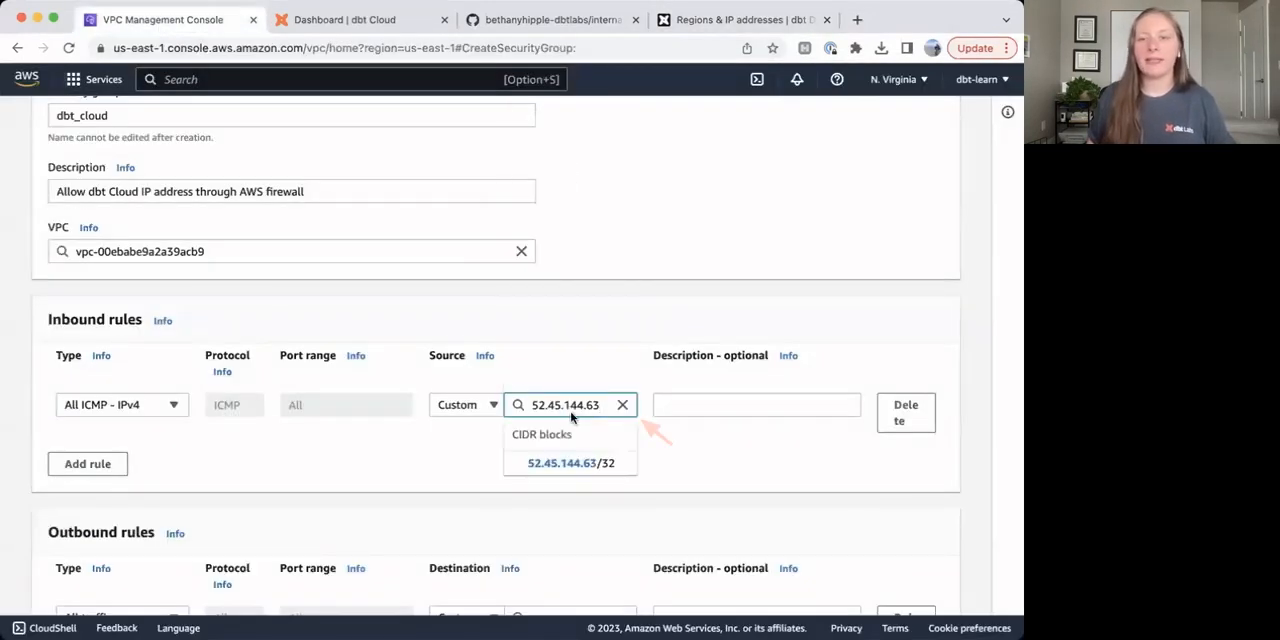
{"action": "left_click", "coordinate": [577, 465]}
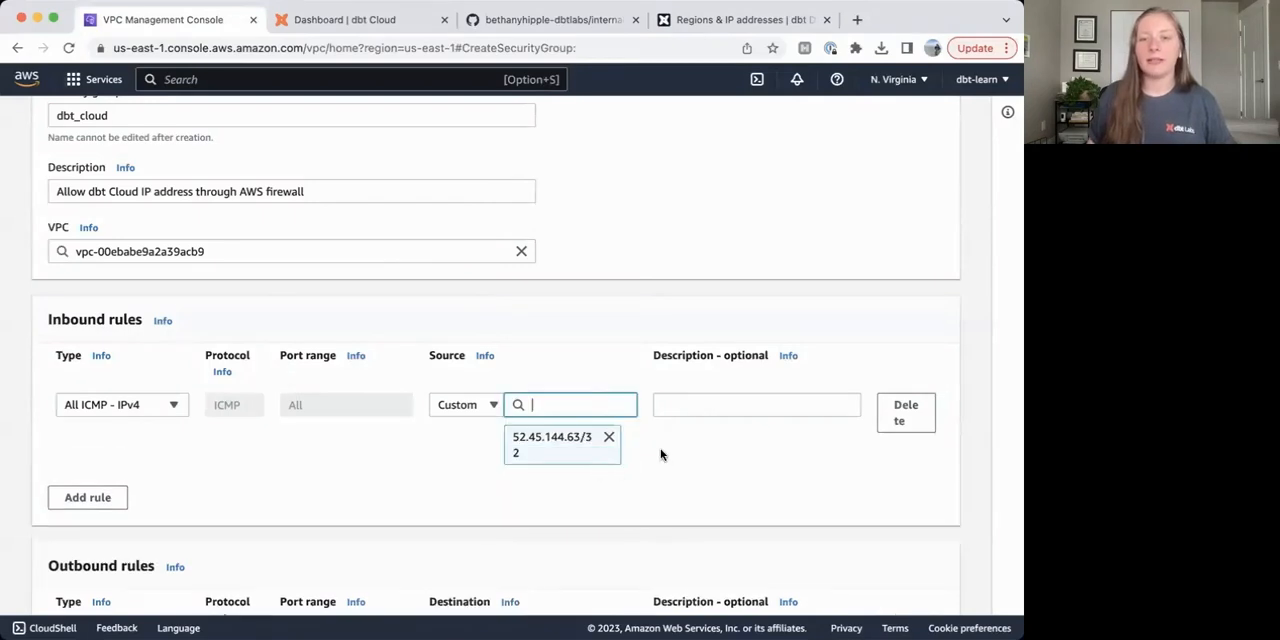
Add a second All ICMP - IPv4 inbound rule with source 54.81.134.249/32, copying the IP address from the dbt docs.
{"action": "left_click", "coordinate": [90, 497]}
{"action": "left_click", "coordinate": [168, 487]}
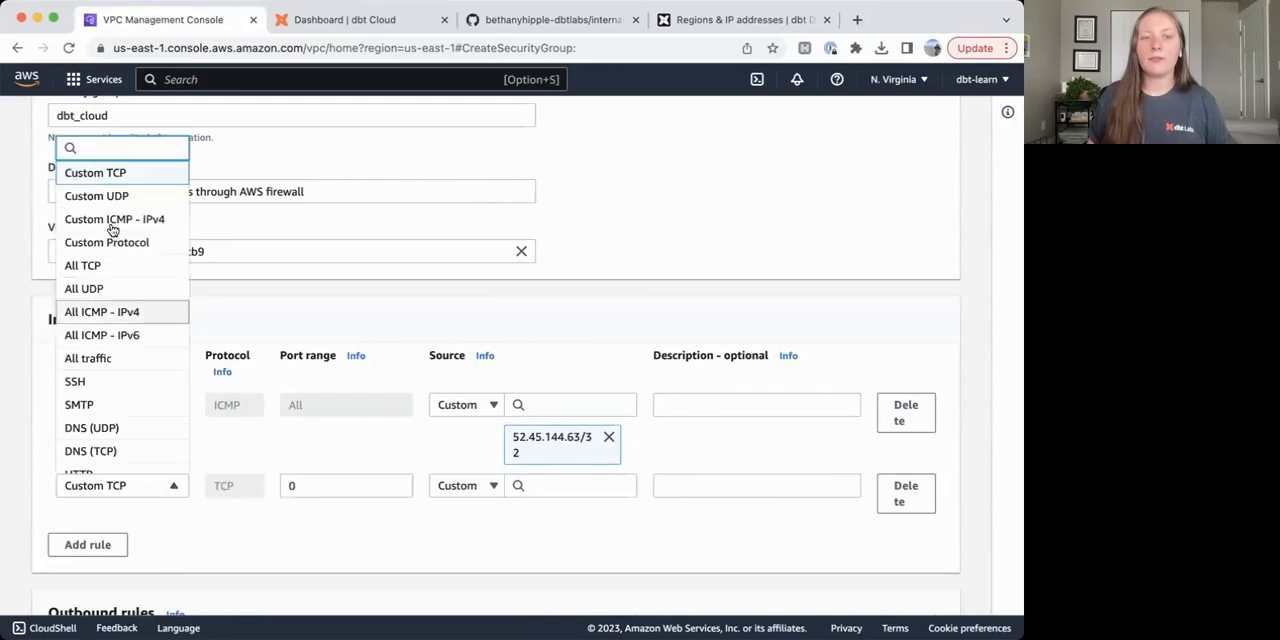
{"action": "left_click", "coordinate": [124, 311]}
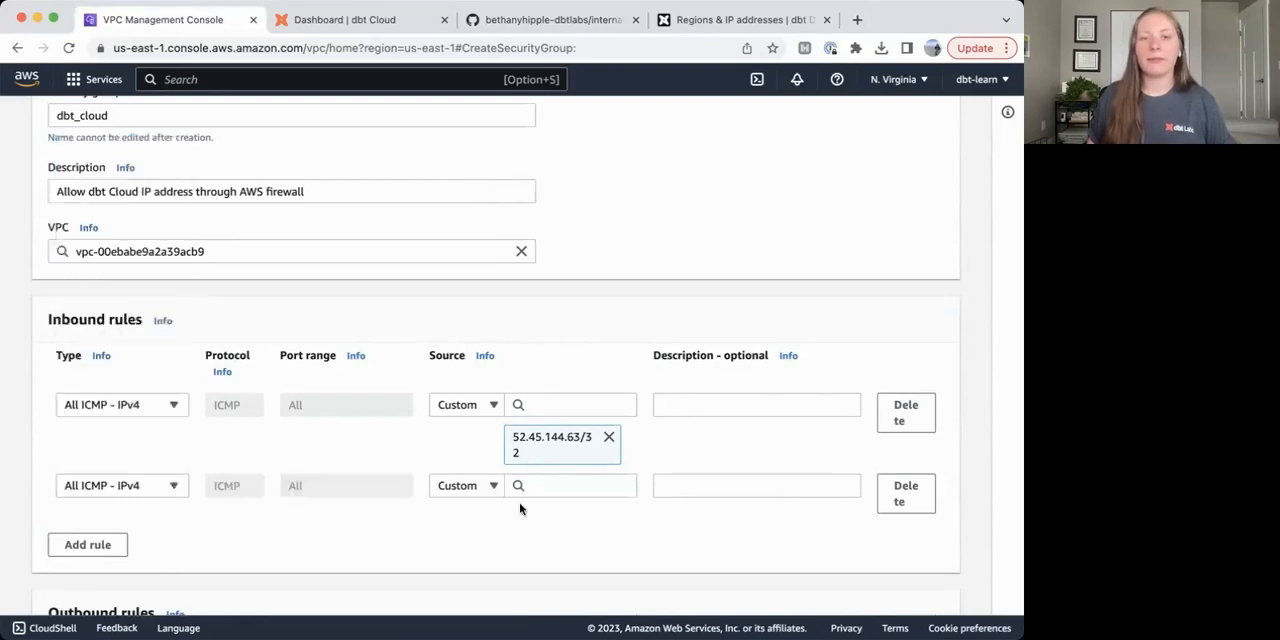
{"action": "left_click", "coordinate": [690, 19]}
{"action": "left_click_drag", "start_coordinate": [656, 337], "coordinate": [572, 339]}
{"action": "key", "text": "super+c"}
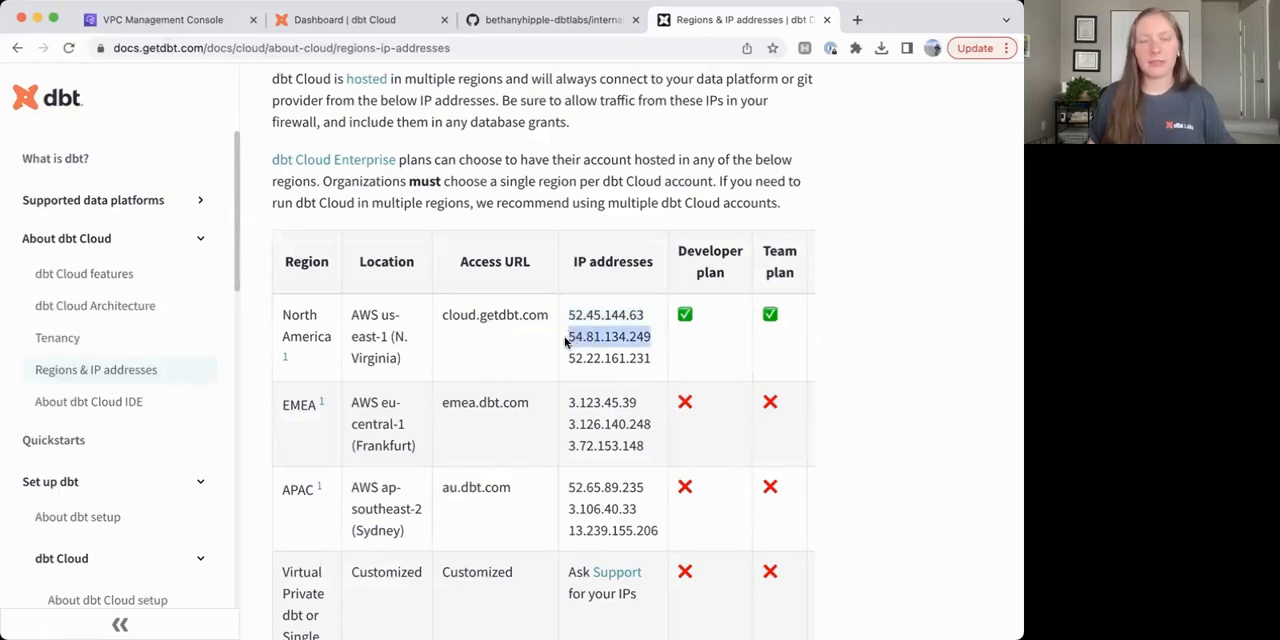
{"action": "left_click", "coordinate": [183, 21]}
{"action": "left_click", "coordinate": [601, 485]}
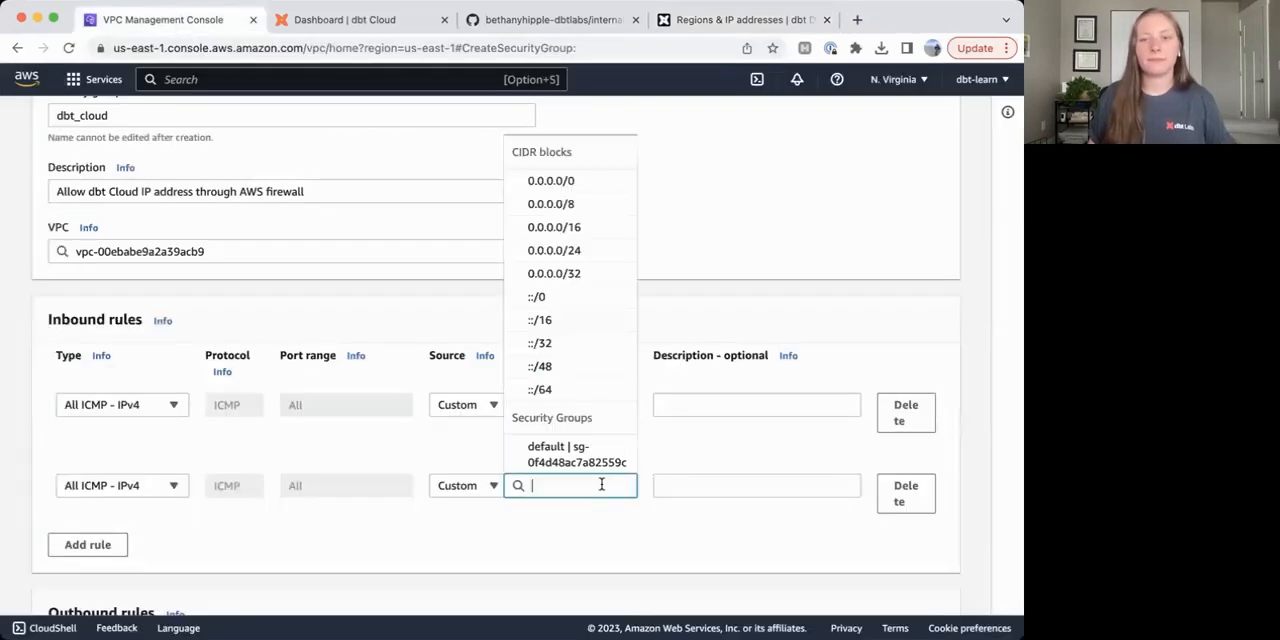
{"action": "key", "text": "super+v"}
{"action": "left_click", "coordinate": [600, 541]}
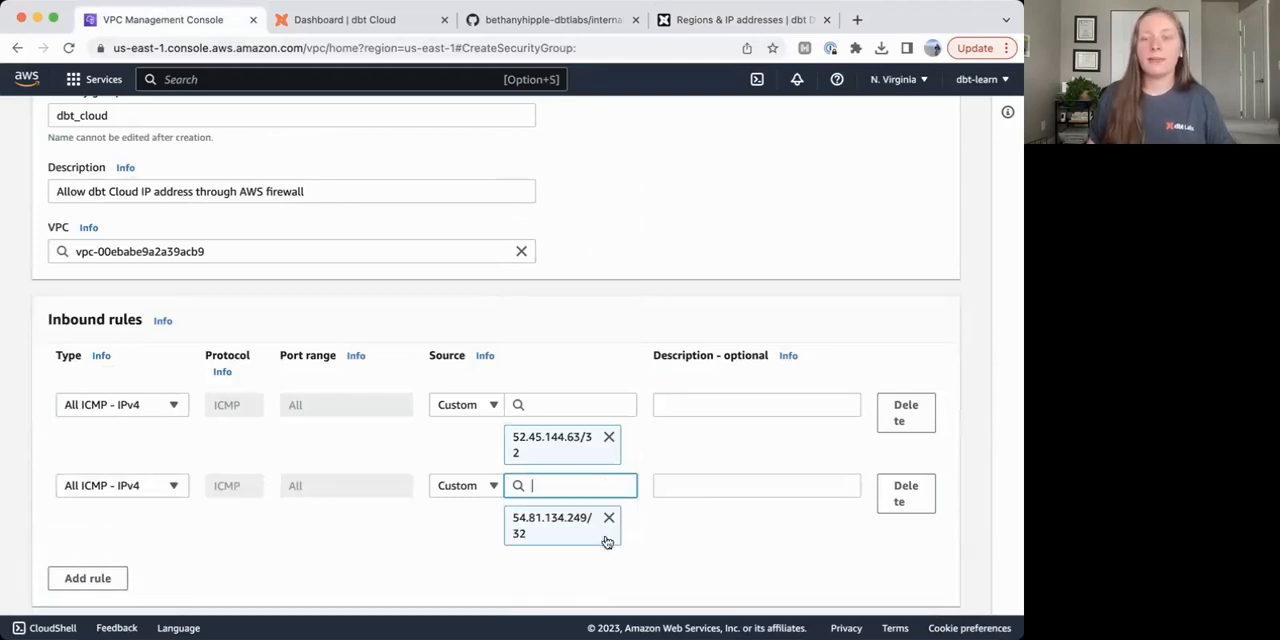
Add a third All ICMP - IPv4 inbound rule with source 52.22.161.231/32, copying the IP address from the dbt docs.
{"action": "left_click", "coordinate": [691, 24]}
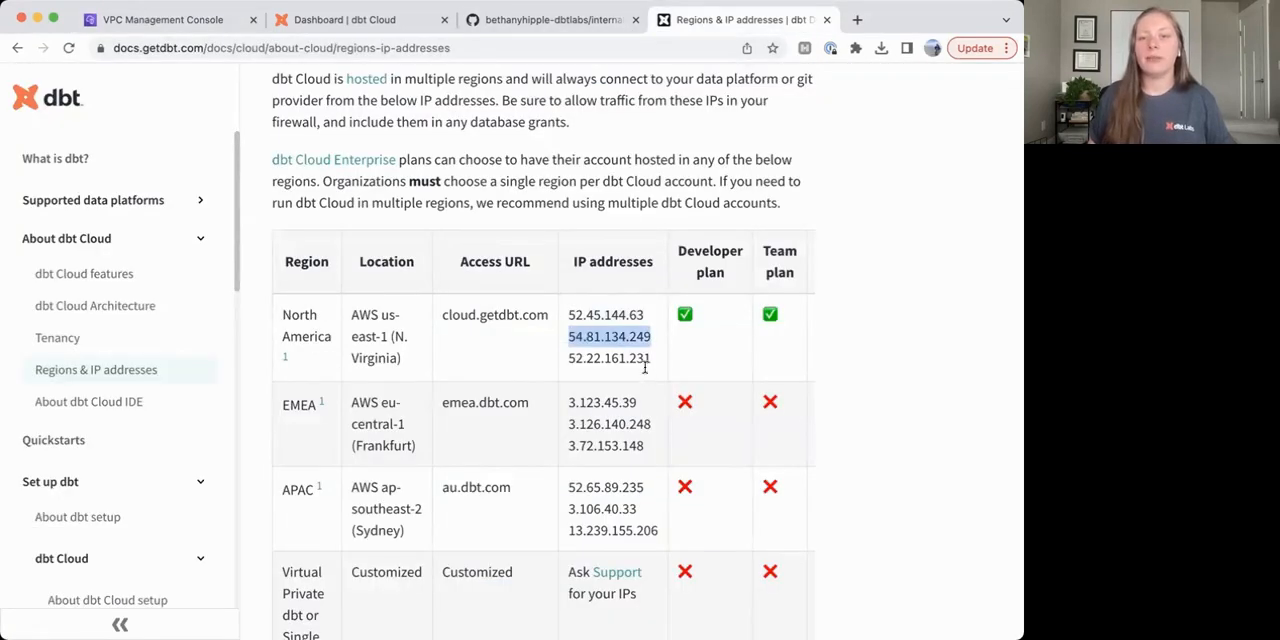
{"action": "left_click_drag", "start_coordinate": [651, 359], "coordinate": [572, 360]}
{"action": "key", "text": "cmd+c"}
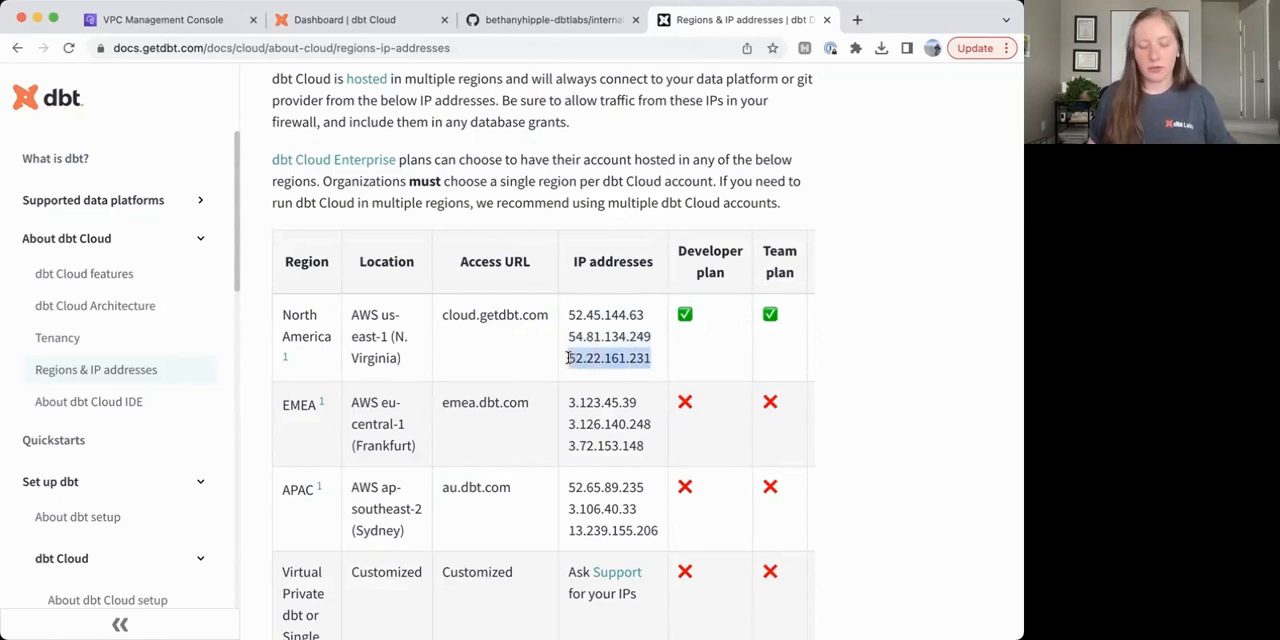
{"action": "left_click", "coordinate": [160, 19]}
{"action": "left_click", "coordinate": [463, 541]}
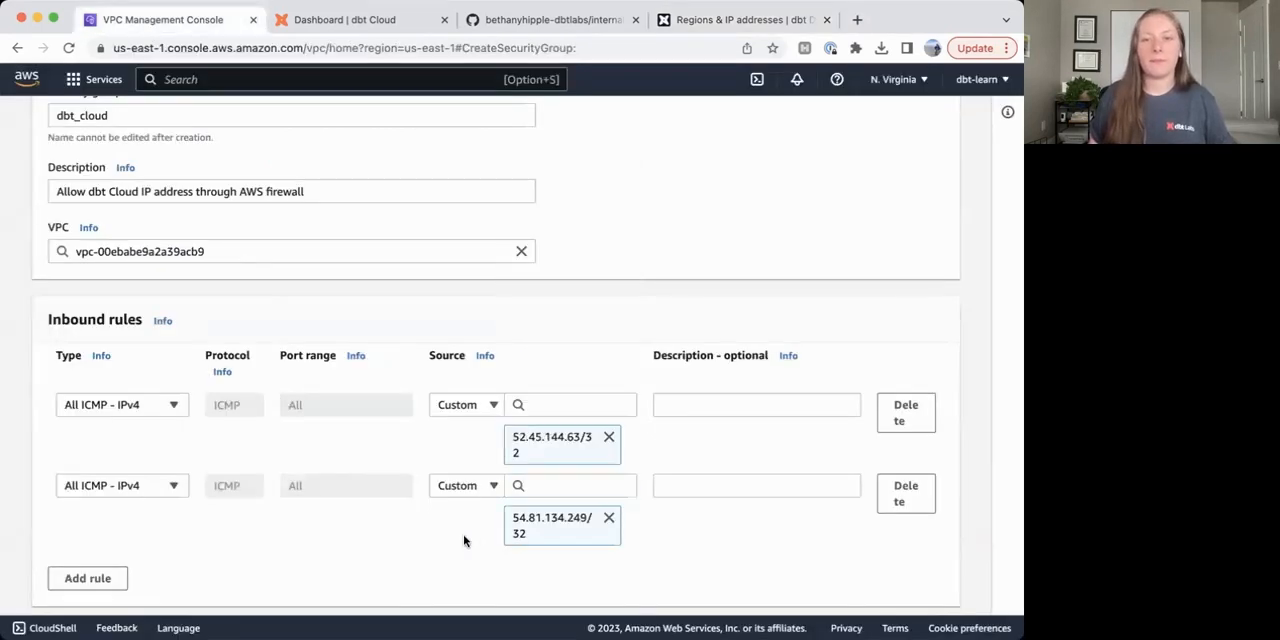
{"action": "left_click", "coordinate": [95, 577]}
{"action": "left_click", "coordinate": [117, 577]}
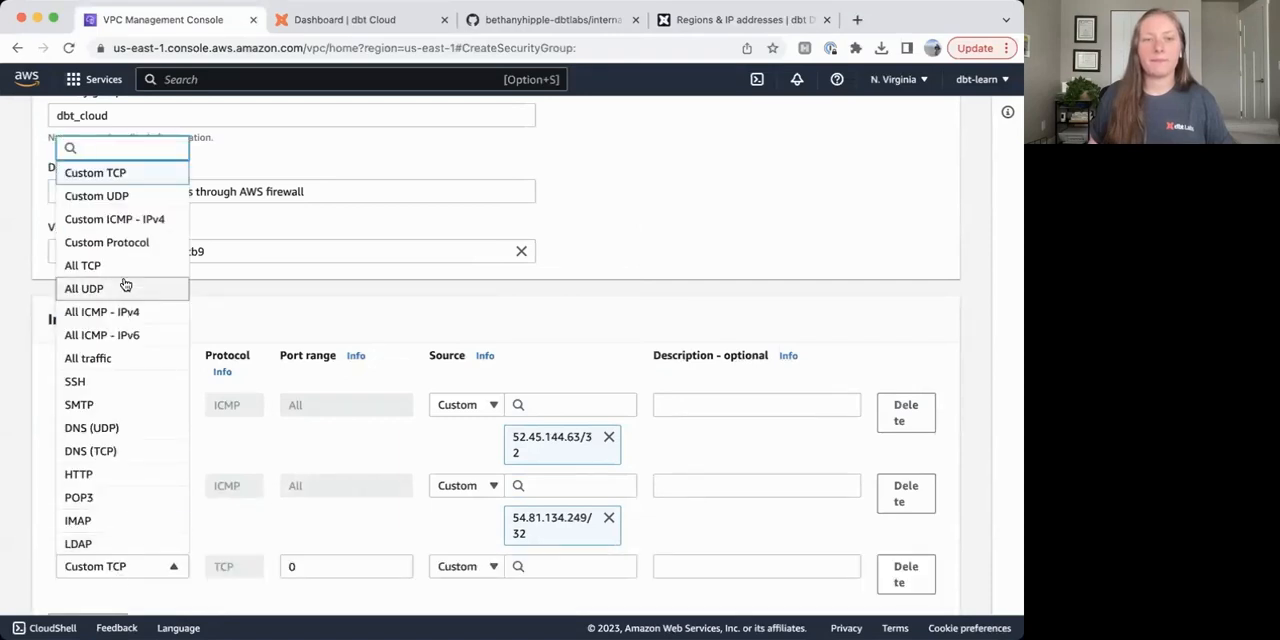
{"action": "left_click", "coordinate": [129, 311]}
{"action": "left_click", "coordinate": [543, 566]}
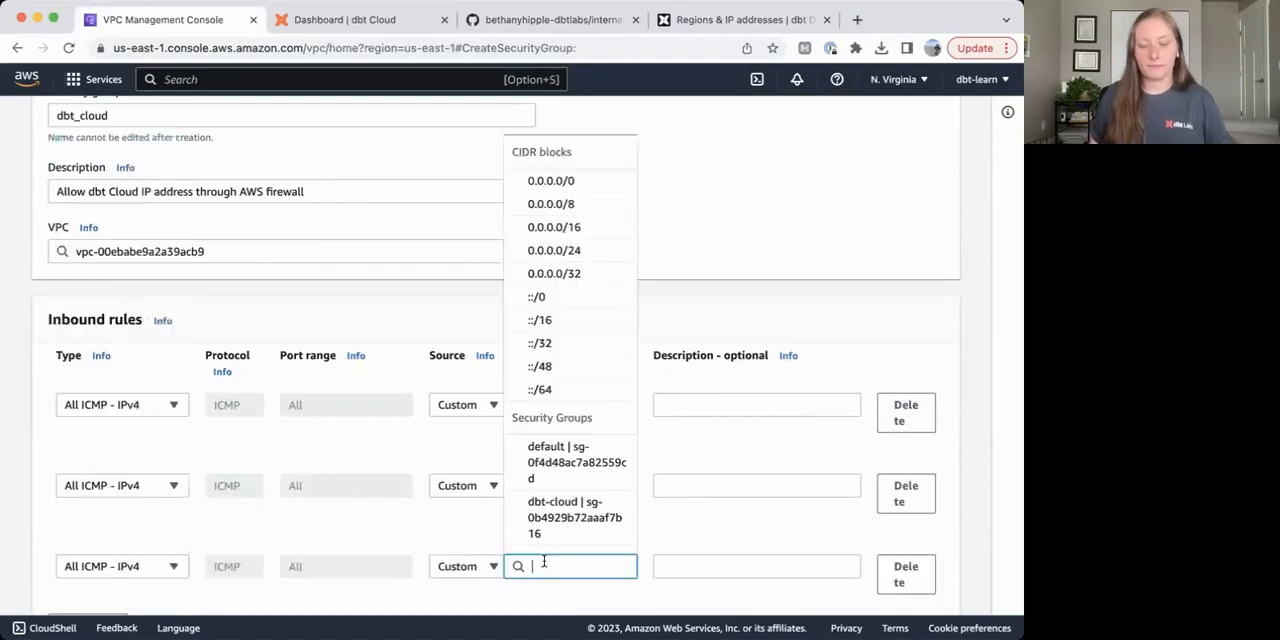
{"action": "key", "text": "cmd+v"}
{"action": "left_click", "coordinate": [608, 542]}
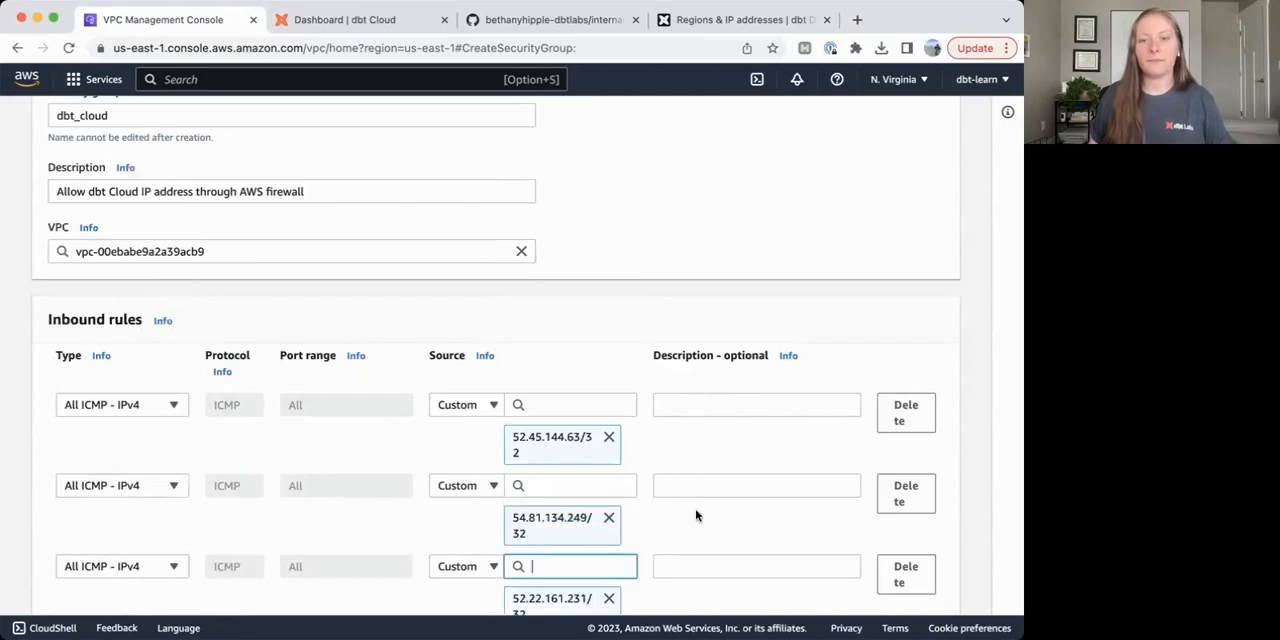
Check the inbound and outbound rules and create the dbt_cloud security group.
{"action": "scroll", "coordinate": [694, 514], "scroll_direction": "down", "scroll_amount": 3}
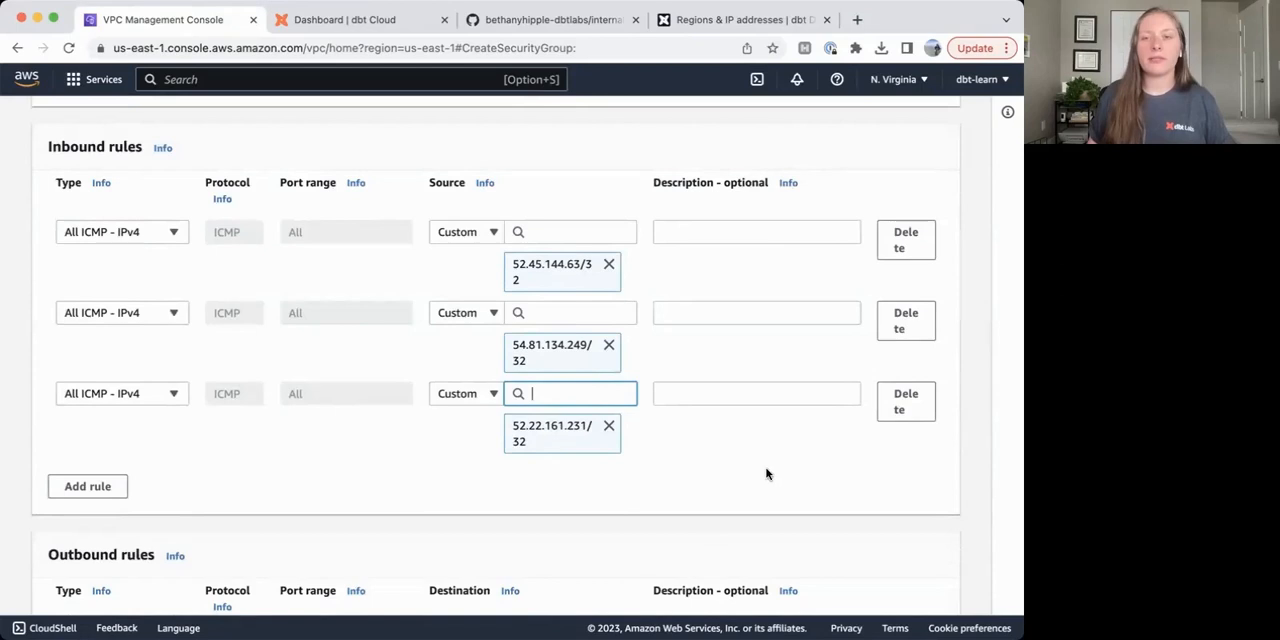
{"action": "scroll", "coordinate": [770, 490], "scroll_direction": "down", "scroll_amount": 4}
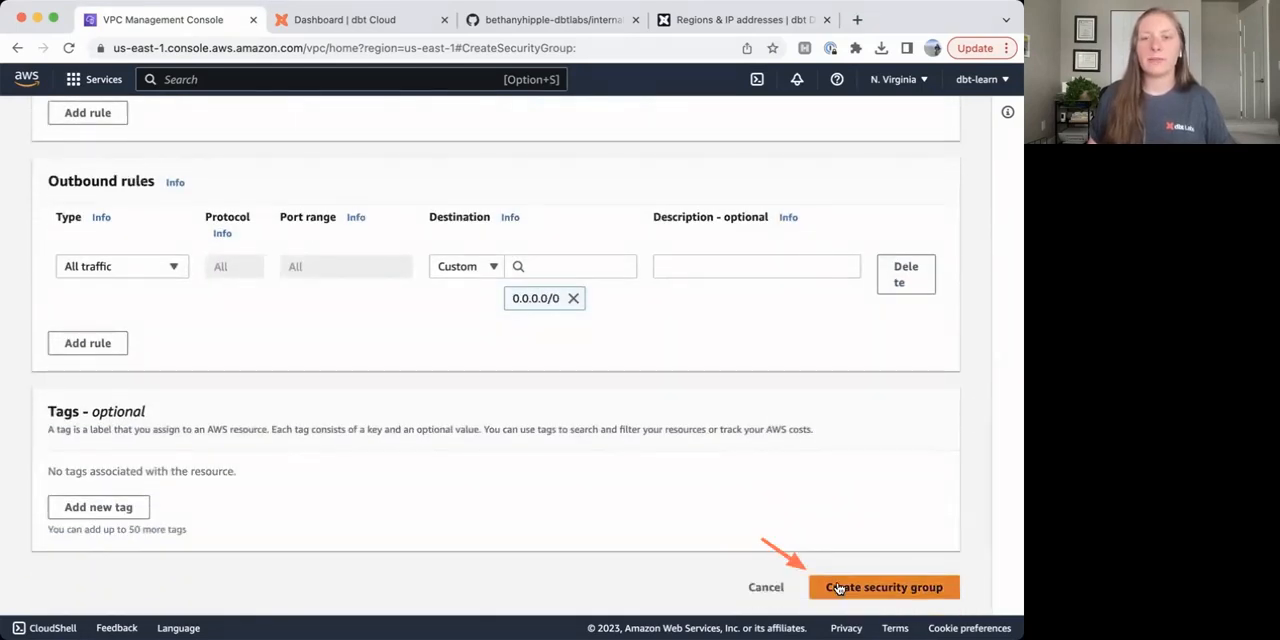
{"action": "left_click", "coordinate": [838, 589]}
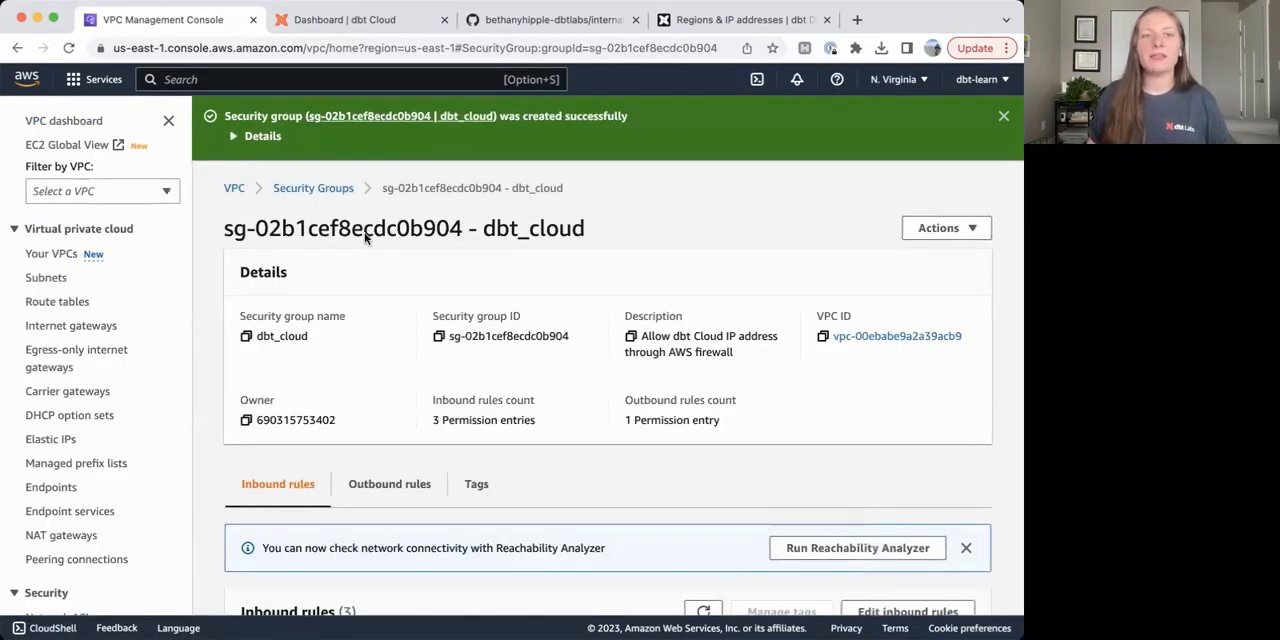
Go to Amazon Redshift and open the dbt-training workgroup's network and security settings for editing.
{"action": "left_click", "coordinate": [241, 77]}
{"action": "type", "text": "red"}
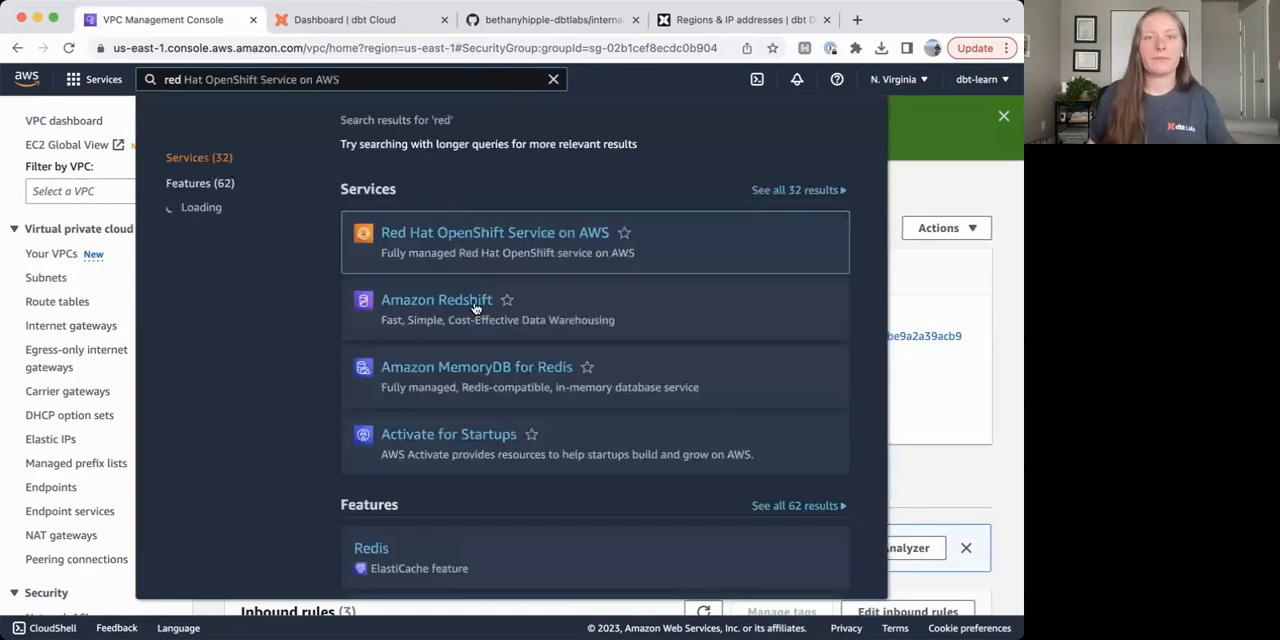
{"action": "left_click", "coordinate": [445, 300]}
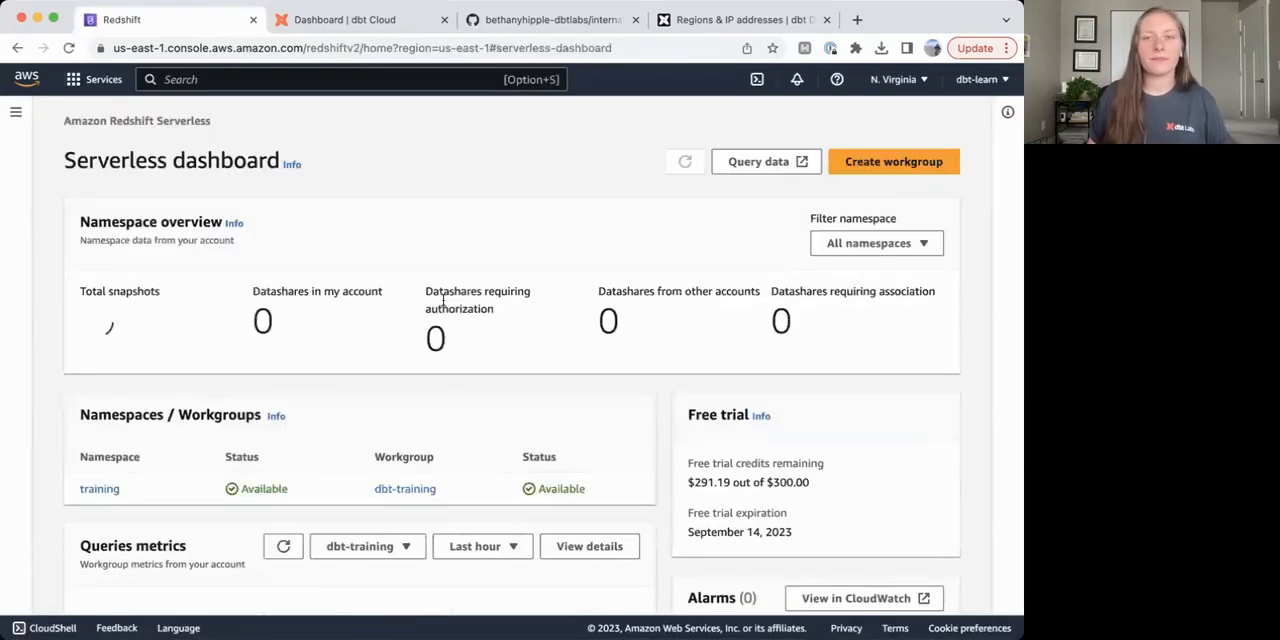
{"action": "left_click", "coordinate": [407, 490]}
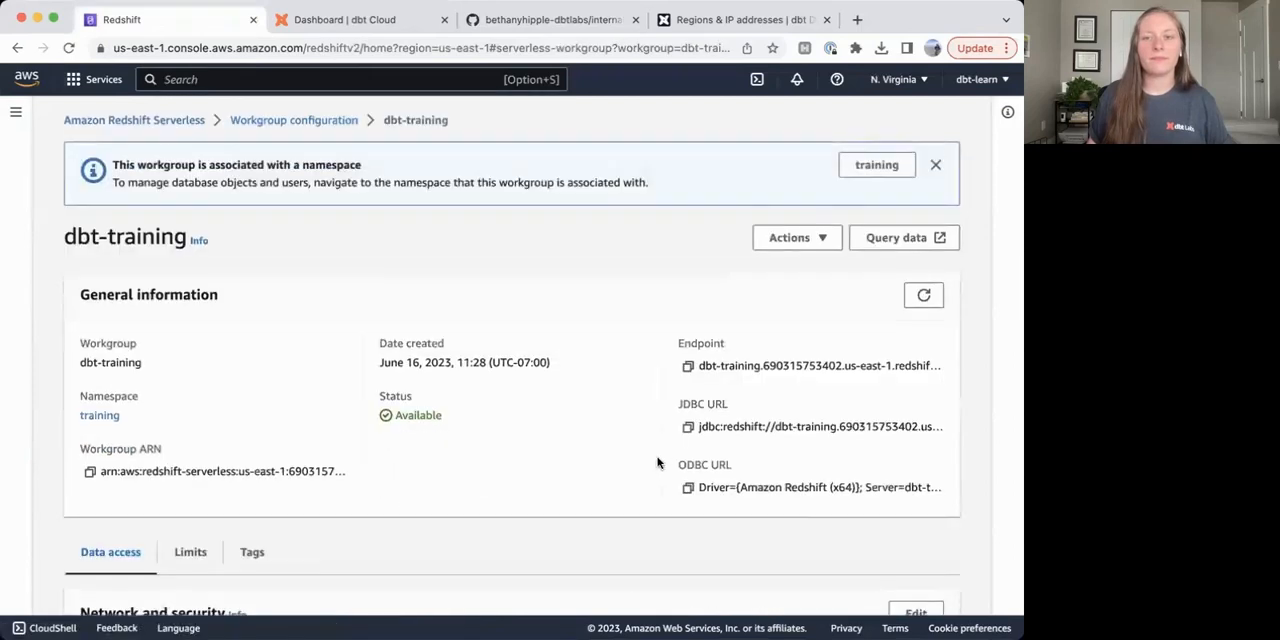
{"action": "scroll", "coordinate": [658, 463], "scroll_direction": "down", "scroll_amount": 5}
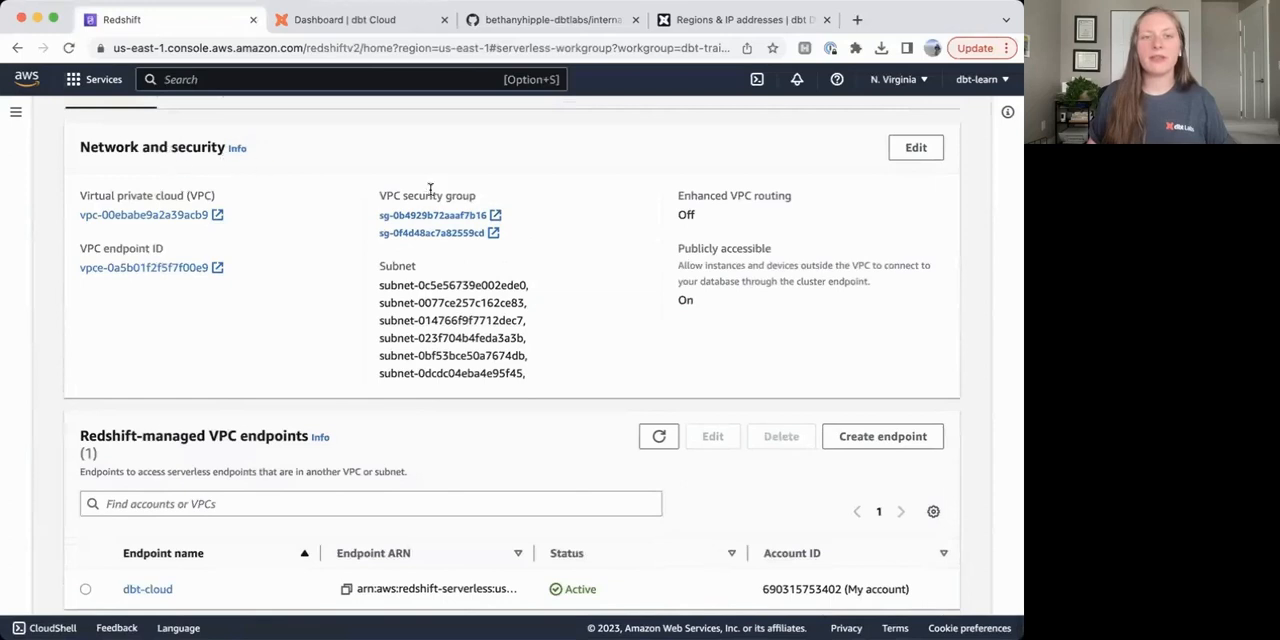
{"action": "left_click", "coordinate": [905, 149]}
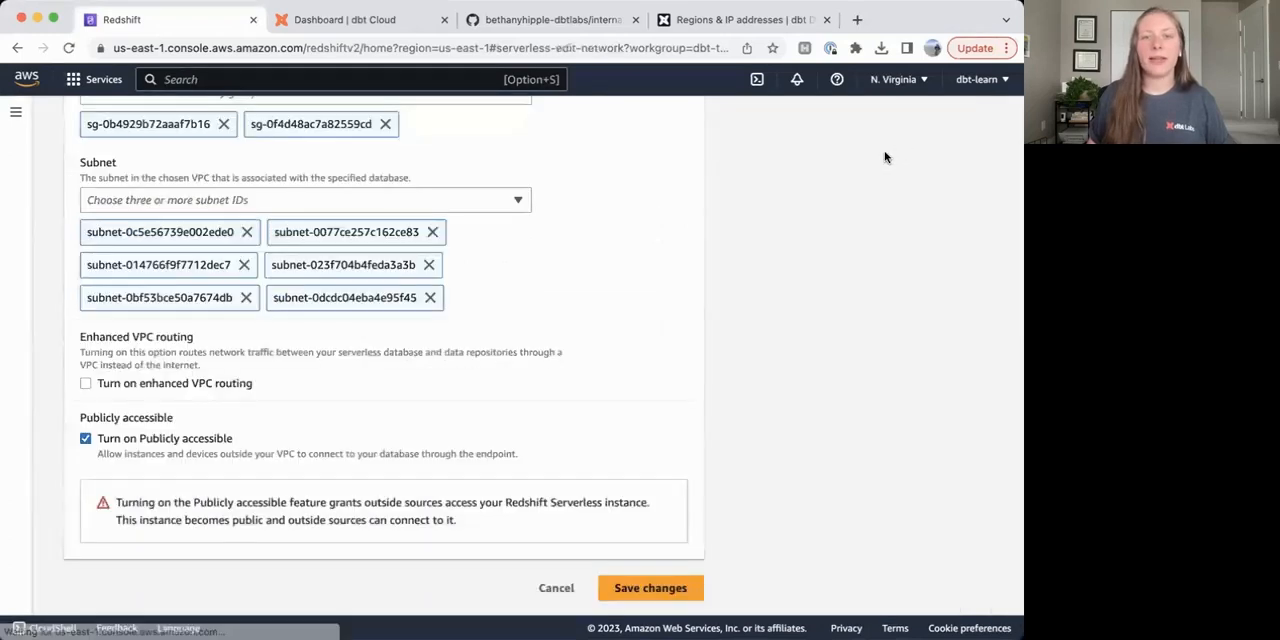
Add security group sg-02b1cef8ecdc0b904 to the workgroup's VPC security groups, save the changes, and check the updated network settings.
{"action": "scroll", "coordinate": [382, 213], "scroll_direction": "up", "scroll_amount": 2}
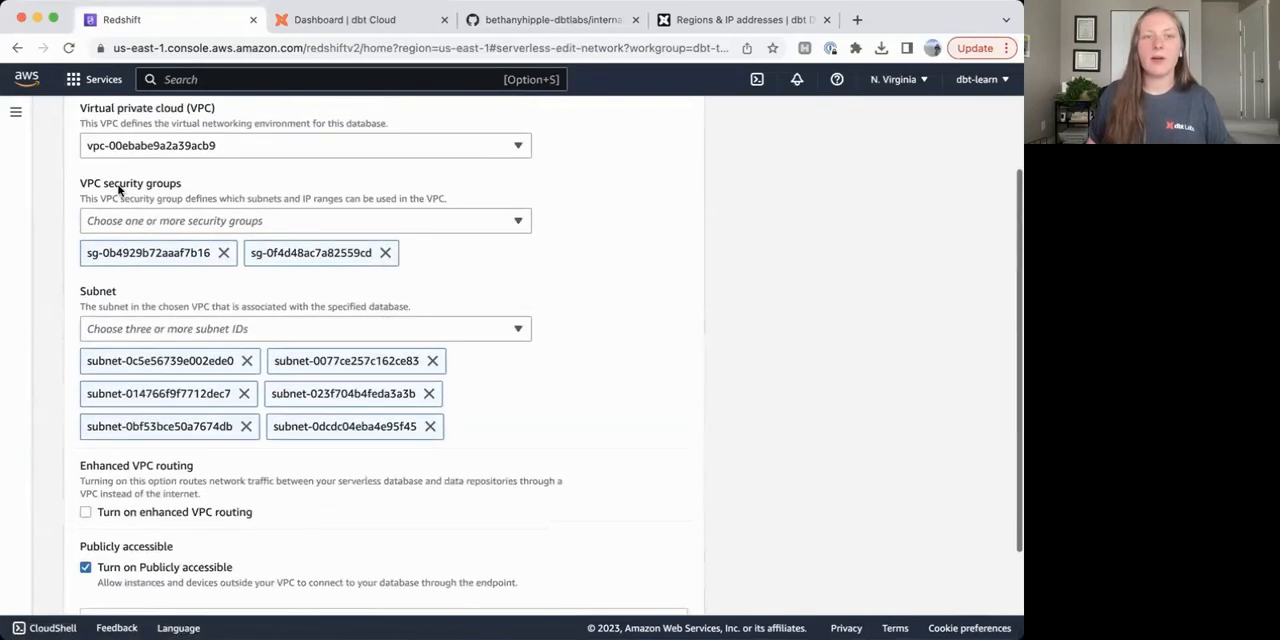
{"action": "left_click", "coordinate": [183, 220]}
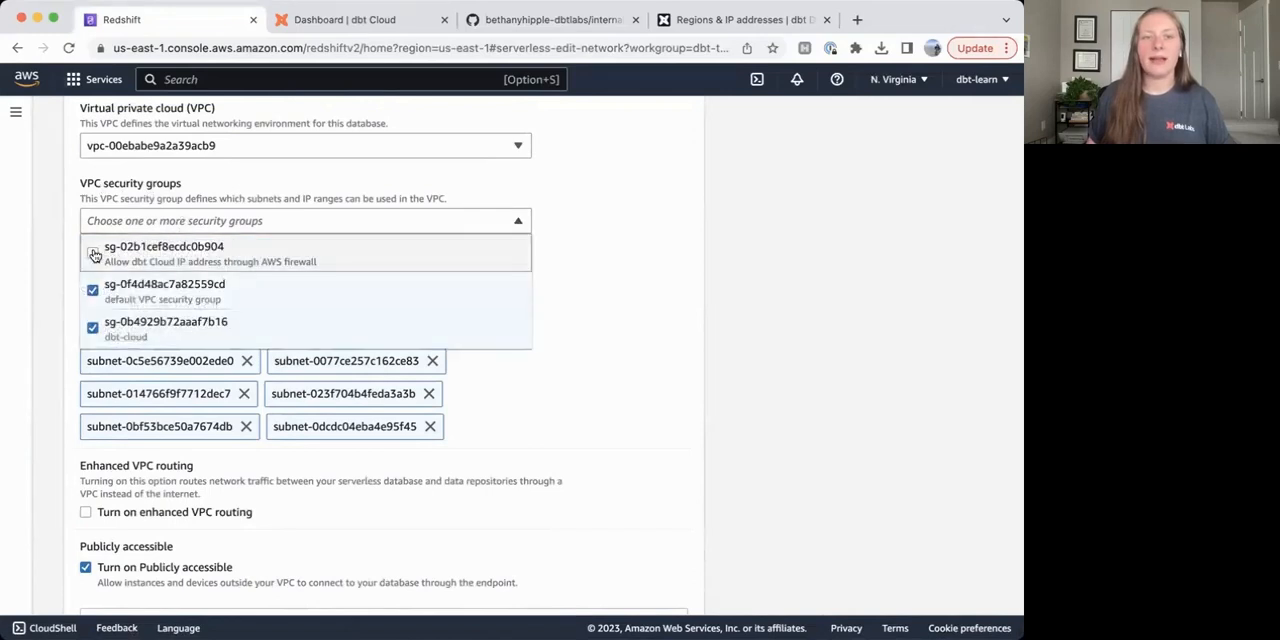
{"action": "left_click", "coordinate": [94, 254]}
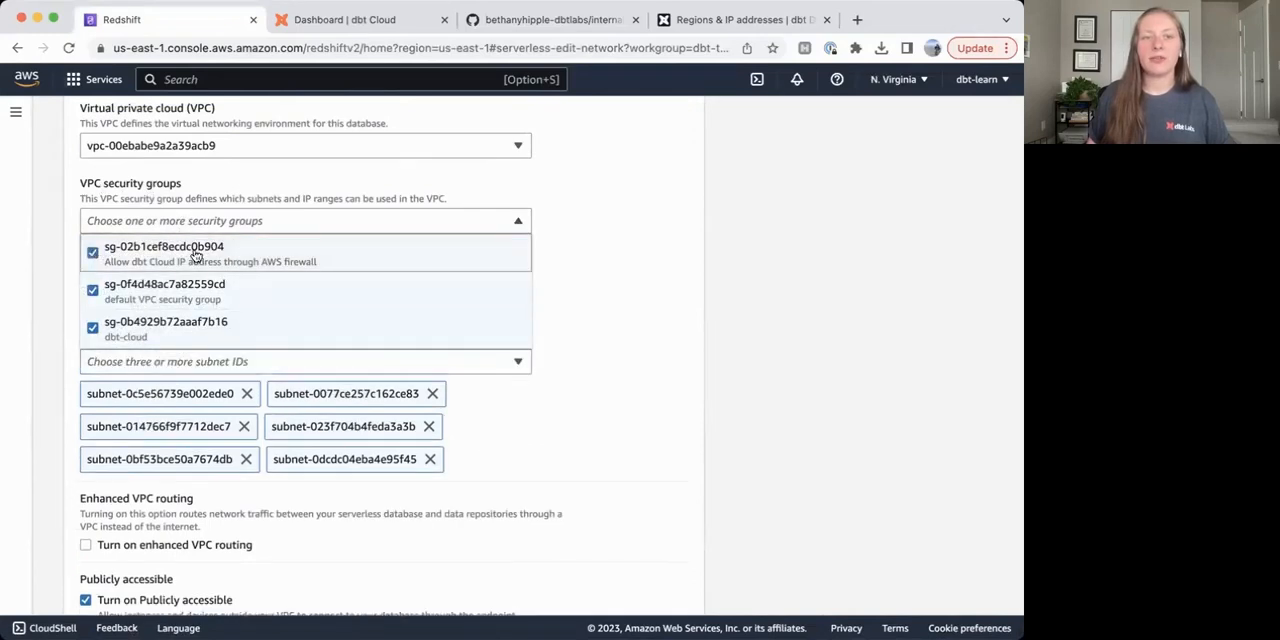
{"action": "left_click", "coordinate": [605, 246]}
{"action": "scroll", "coordinate": [597, 331], "scroll_direction": "down", "scroll_amount": 3}
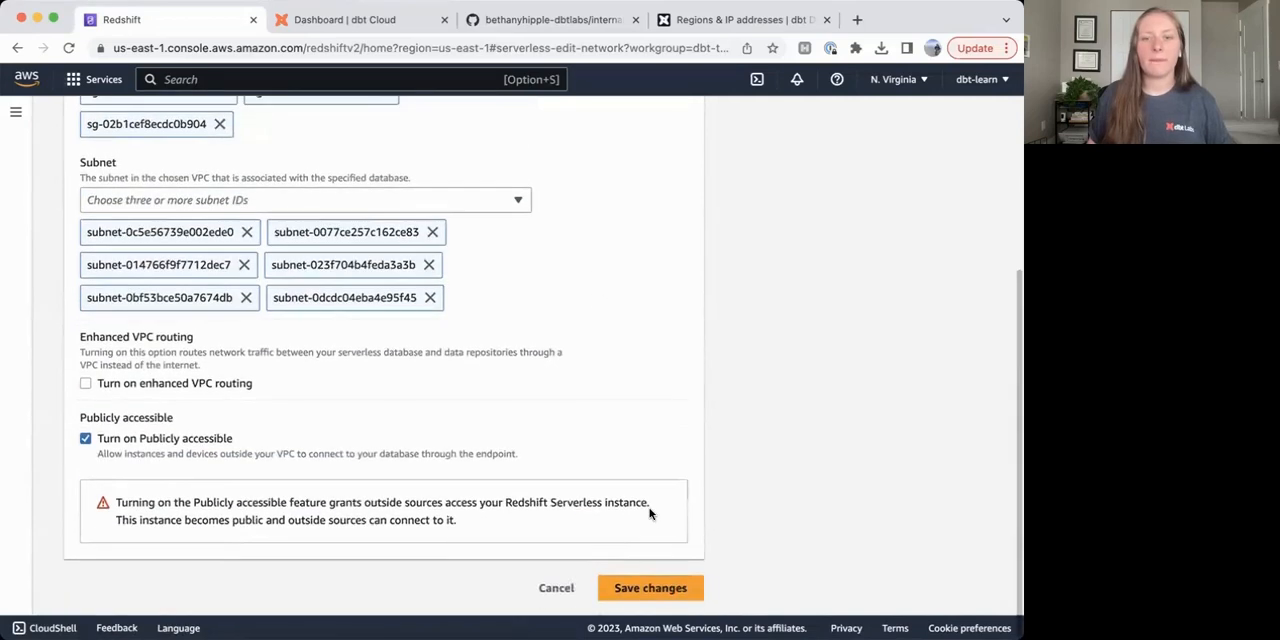
{"action": "left_click", "coordinate": [641, 590]}
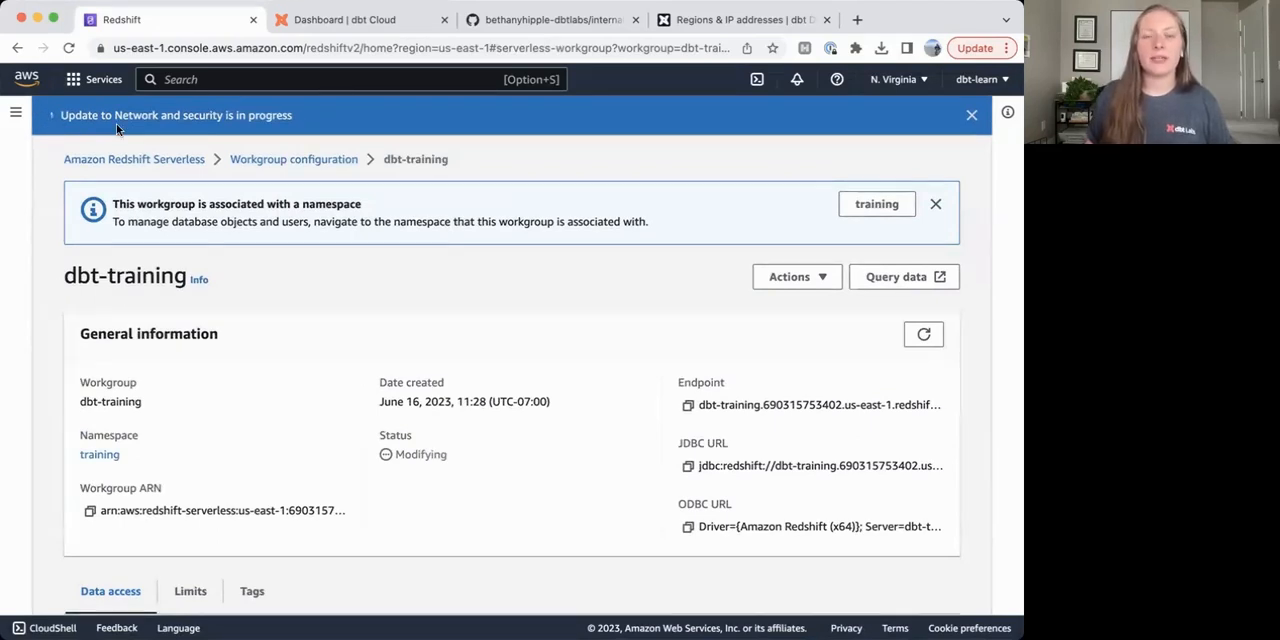
{"action": "scroll", "coordinate": [516, 371], "scroll_direction": "down", "scroll_amount": 8}
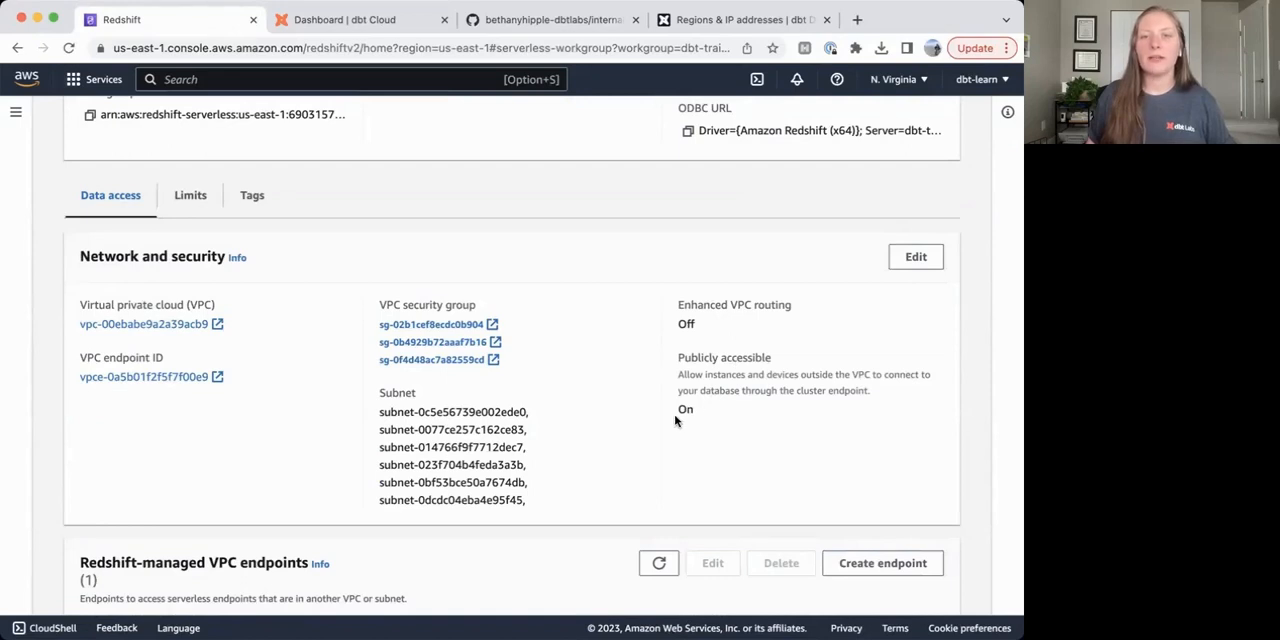
Switch to dbt Cloud, continue project setup past the completed connection test, and choose GitHub as the repository source.
{"action": "left_click", "coordinate": [358, 19]}
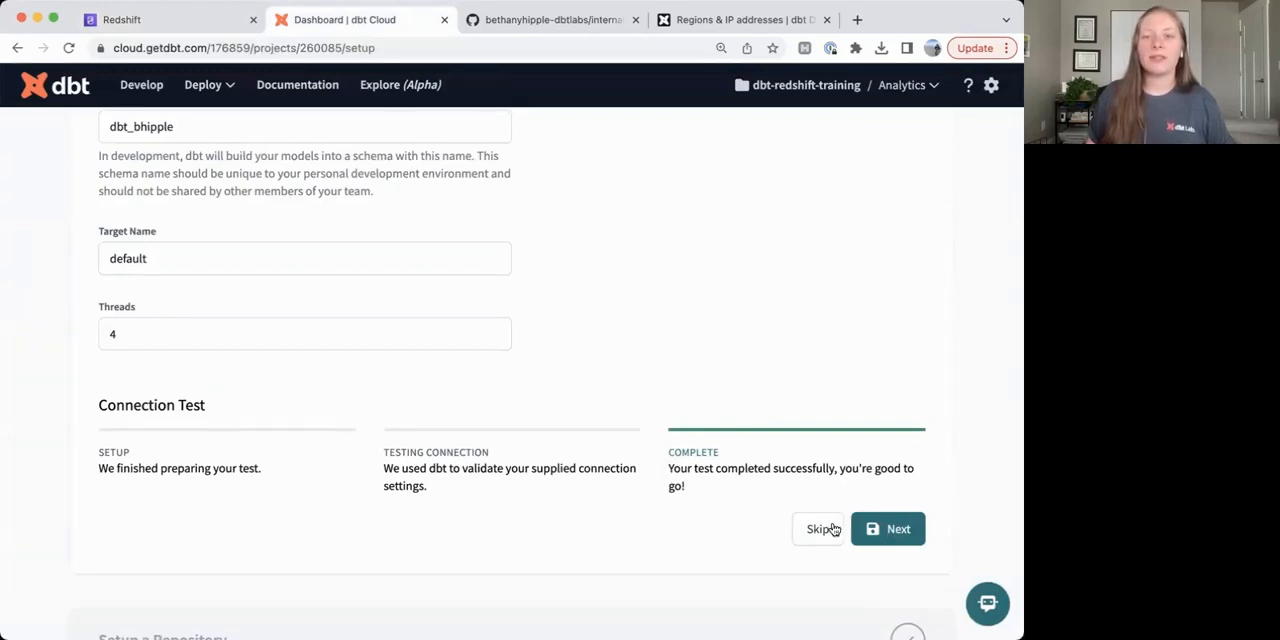
{"action": "left_click", "coordinate": [886, 529]}
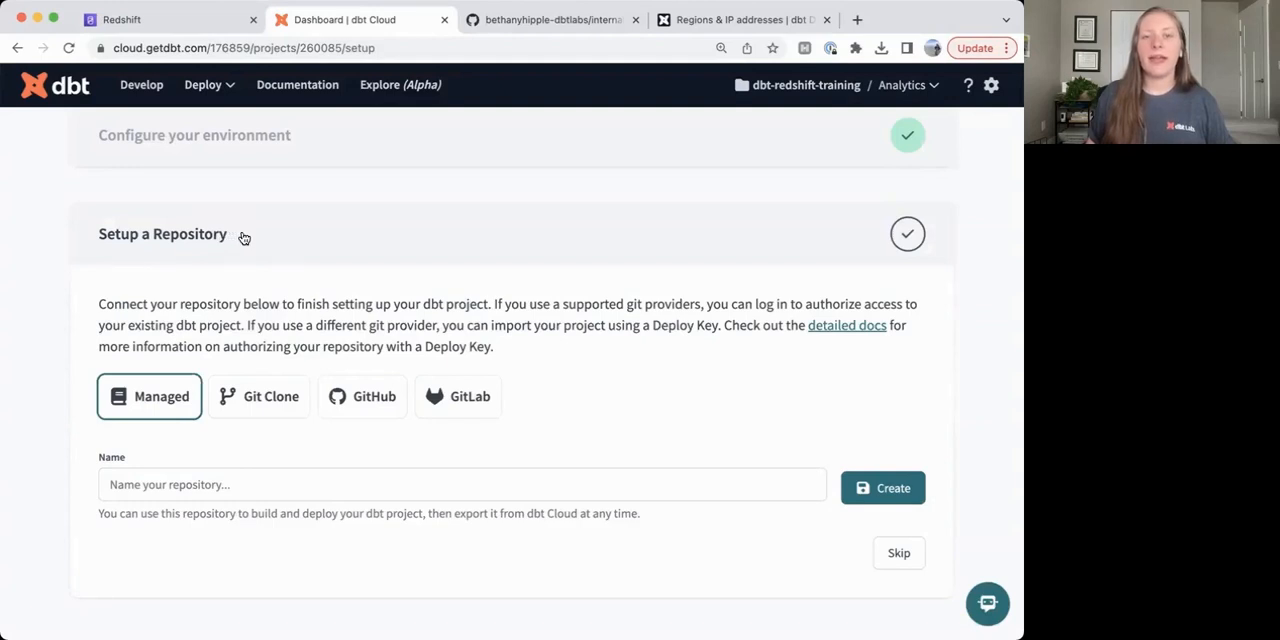
{"action": "left_click", "coordinate": [355, 405]}
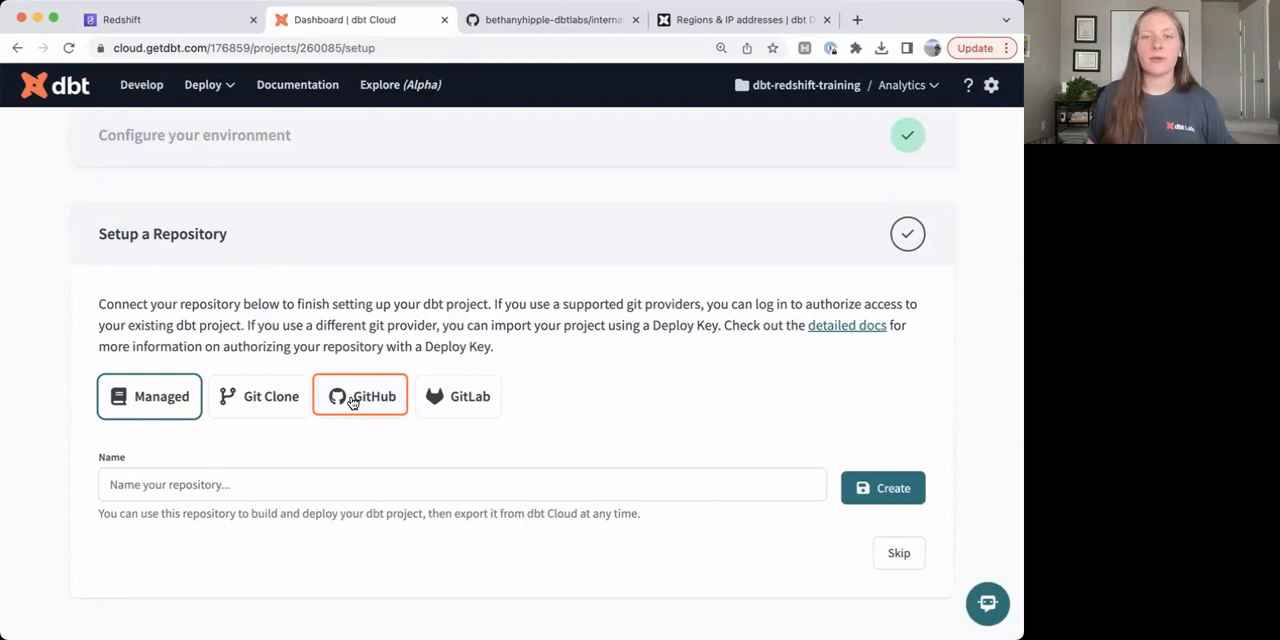
{"action": "left_click", "coordinate": [352, 402]}
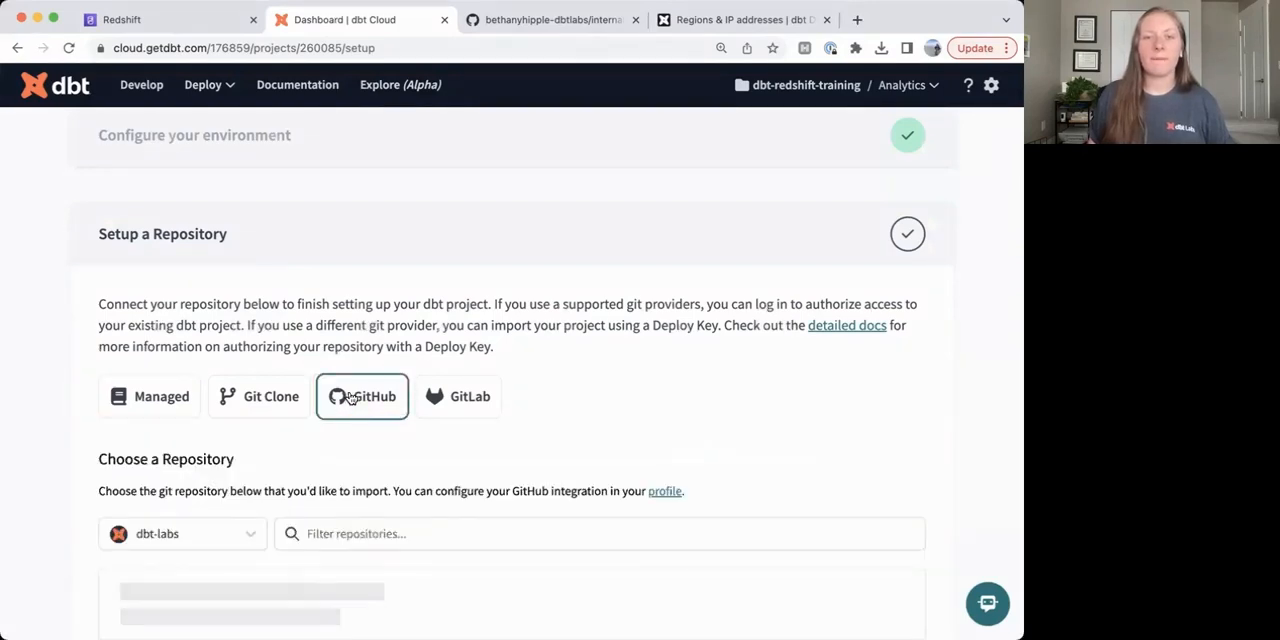
Select the personal GitHub account and look through the repositories available for import.
{"action": "left_click", "coordinate": [199, 536]}
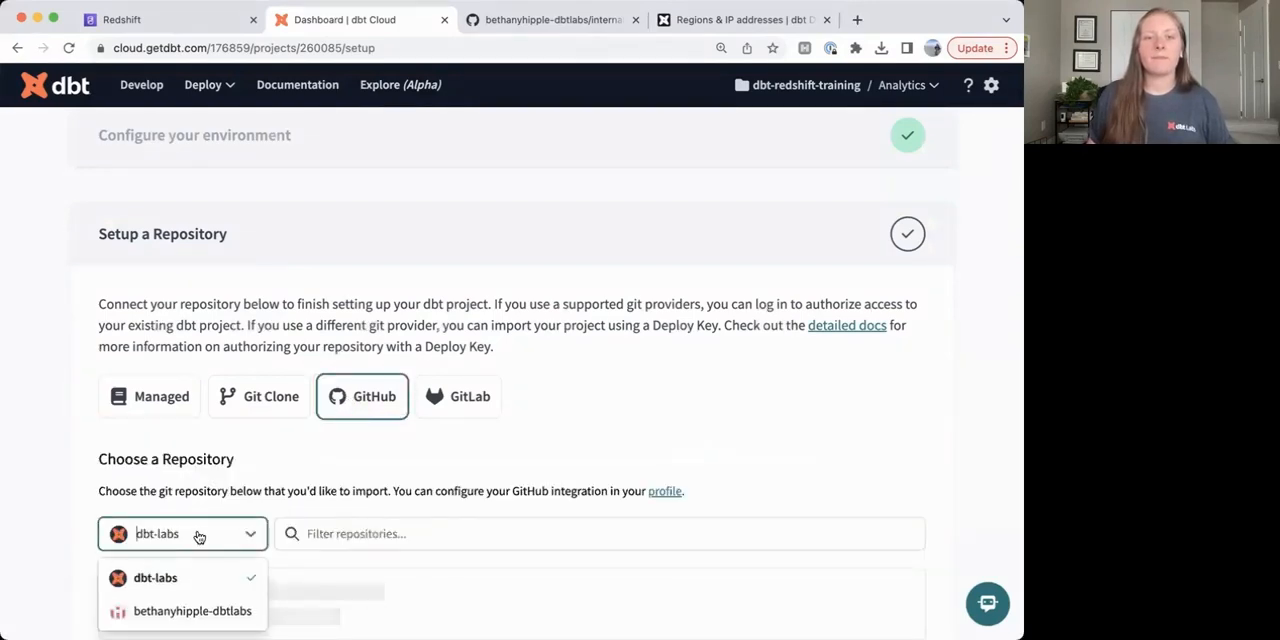
{"action": "left_click", "coordinate": [190, 611]}
{"action": "scroll", "coordinate": [227, 477], "scroll_direction": "down", "scroll_amount": 1}
{"action": "scroll", "coordinate": [362, 450], "scroll_direction": "down", "scroll_amount": 2}
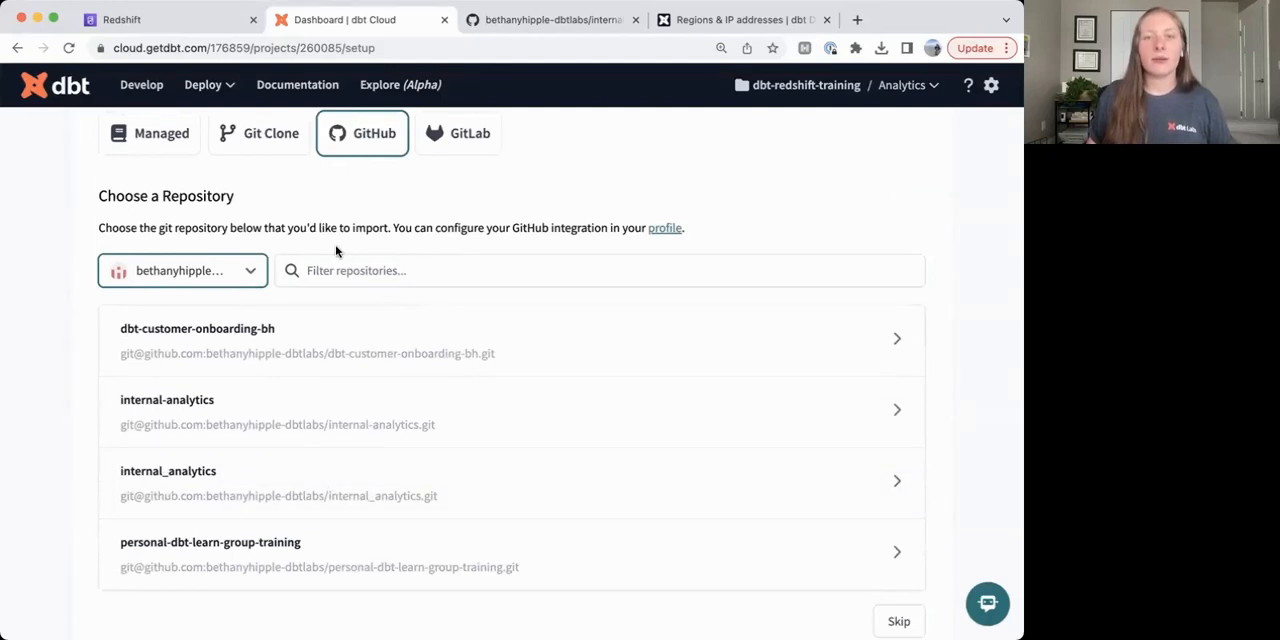
{"action": "scroll", "coordinate": [438, 254], "scroll_direction": "down", "scroll_amount": 1}
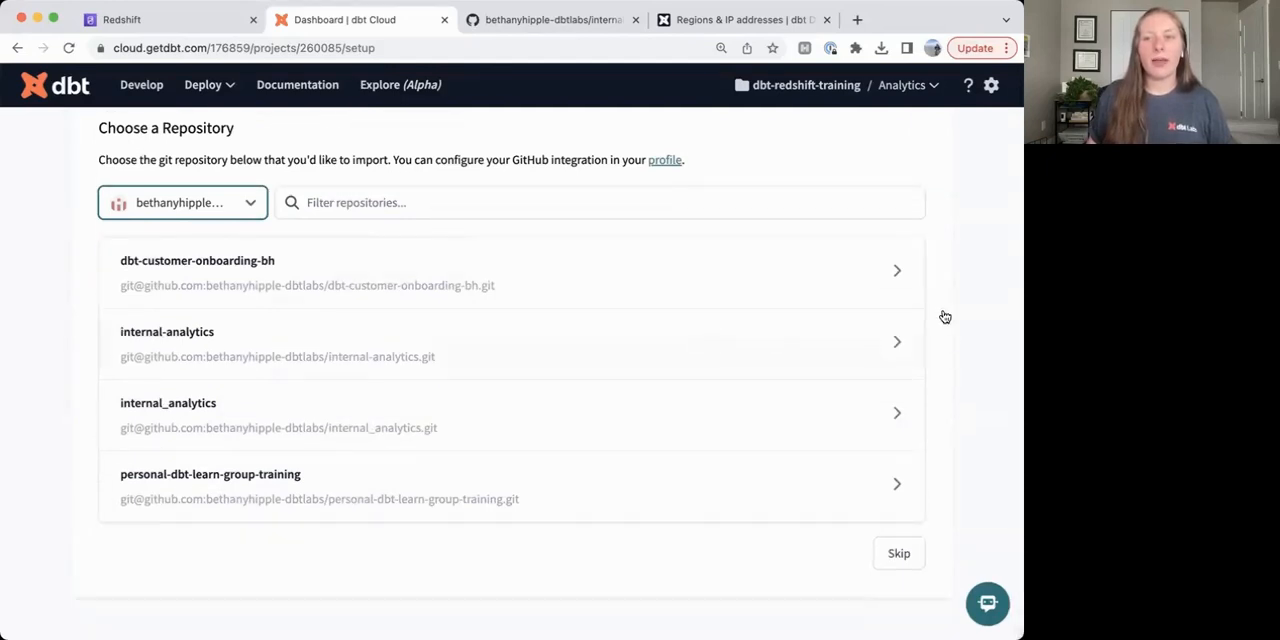
{"action": "scroll", "coordinate": [609, 209], "scroll_direction": "up", "scroll_amount": 1}
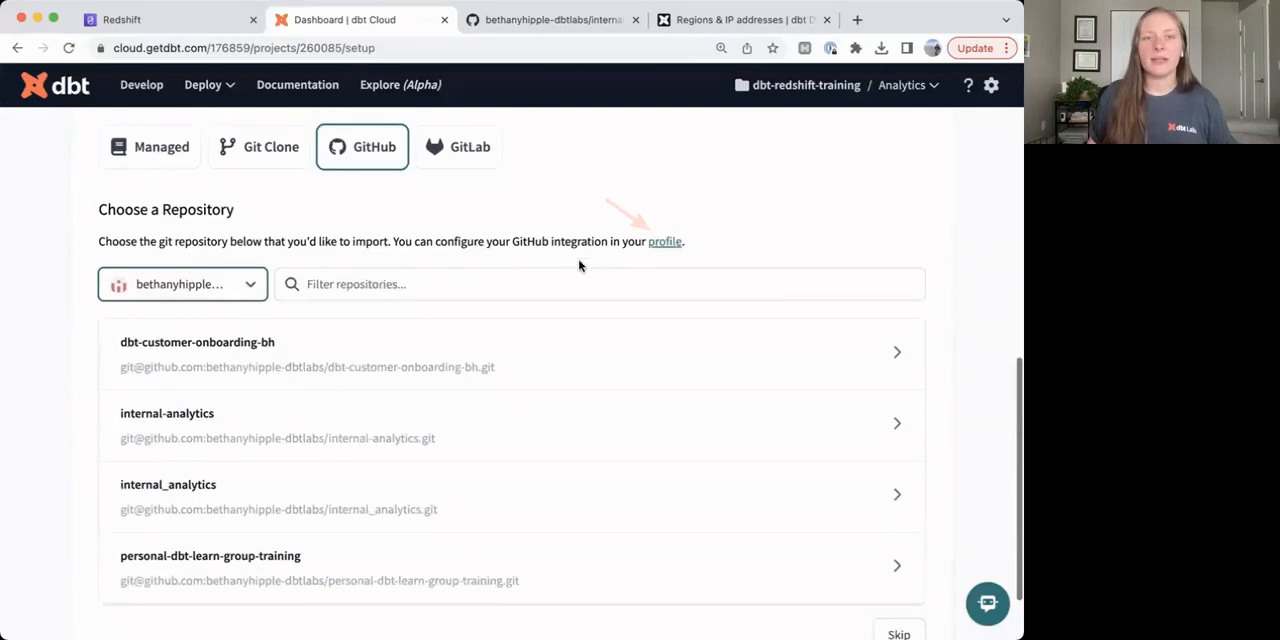
From the profile's linked accounts, open the dbt Cloud app configuration in GitHub for the personal account.
{"action": "left_click", "coordinate": [664, 242]}
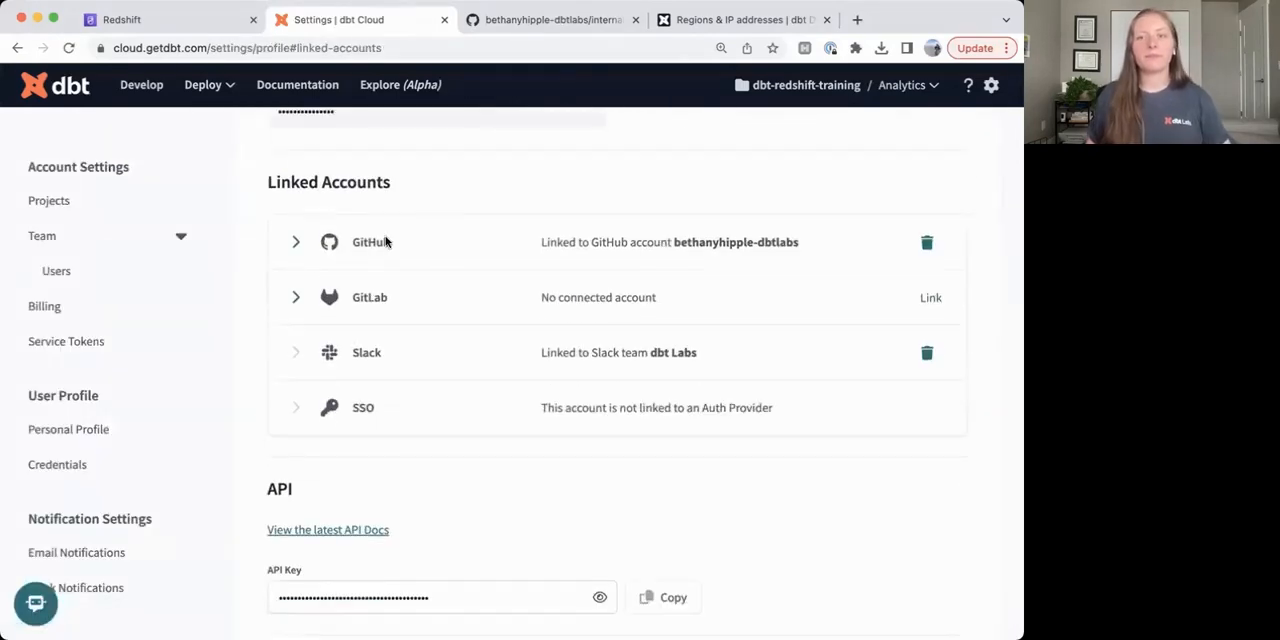
{"action": "left_click", "coordinate": [303, 247]}
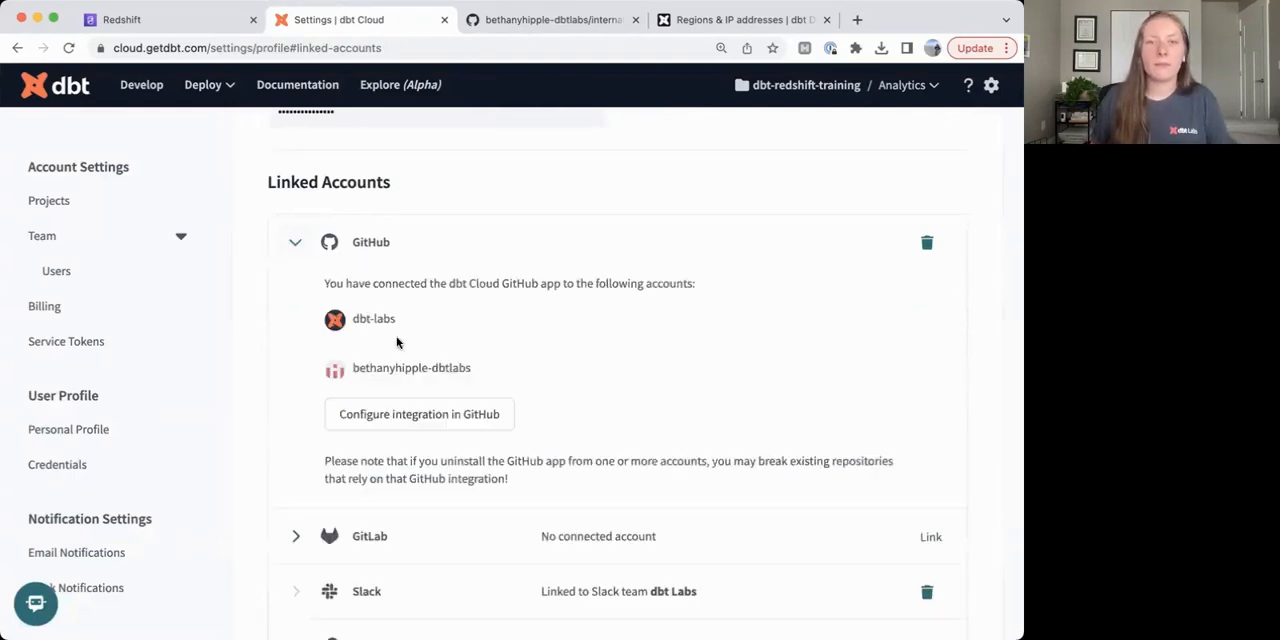
{"action": "left_click", "coordinate": [439, 420]}
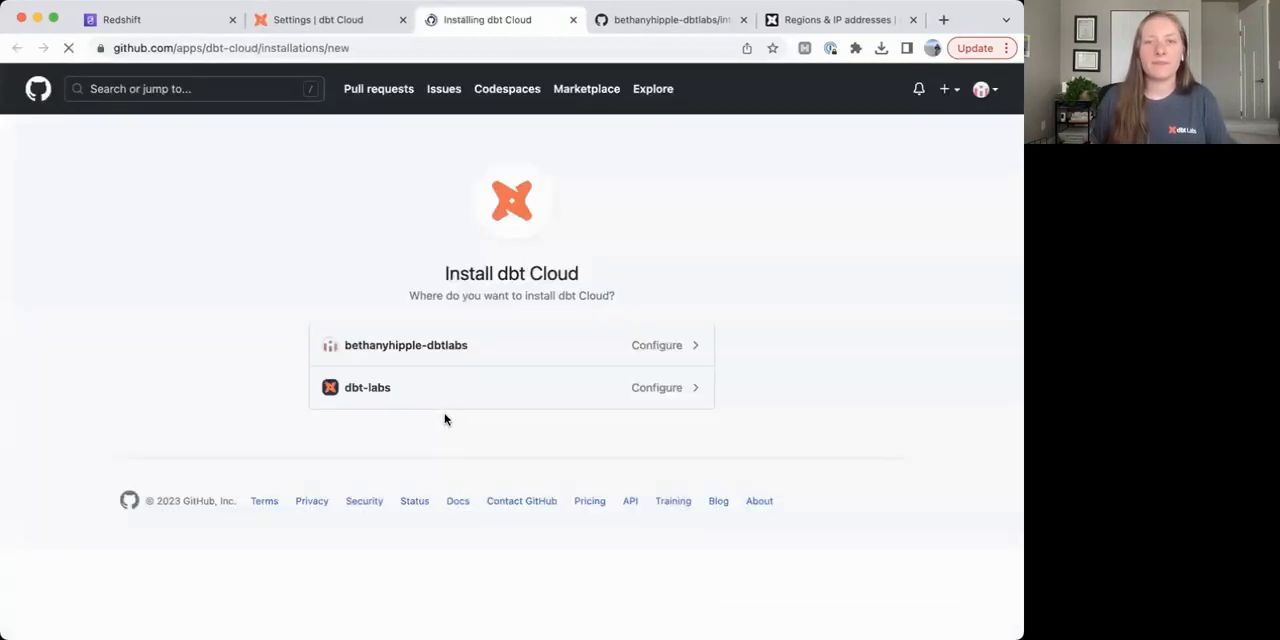
{"action": "left_click", "coordinate": [554, 353]}
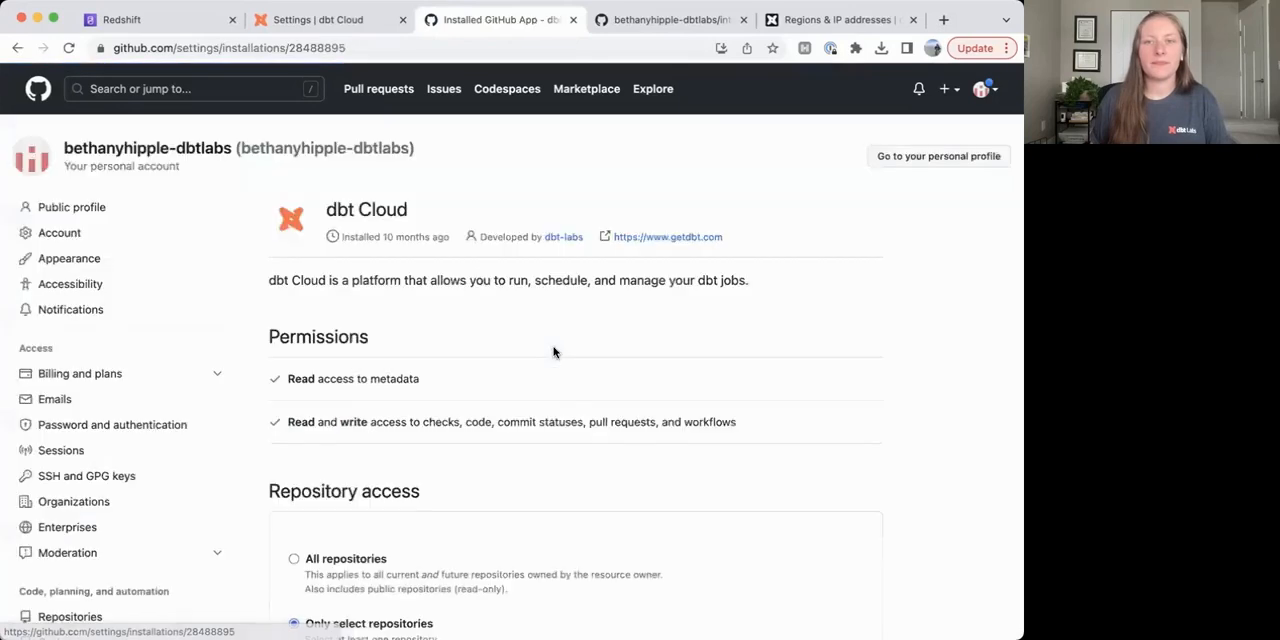
Grant the dbt Cloud GitHub app access to the internal__analytics repository and save the repository access.
{"action": "scroll", "coordinate": [549, 356], "scroll_direction": "down", "scroll_amount": 8}
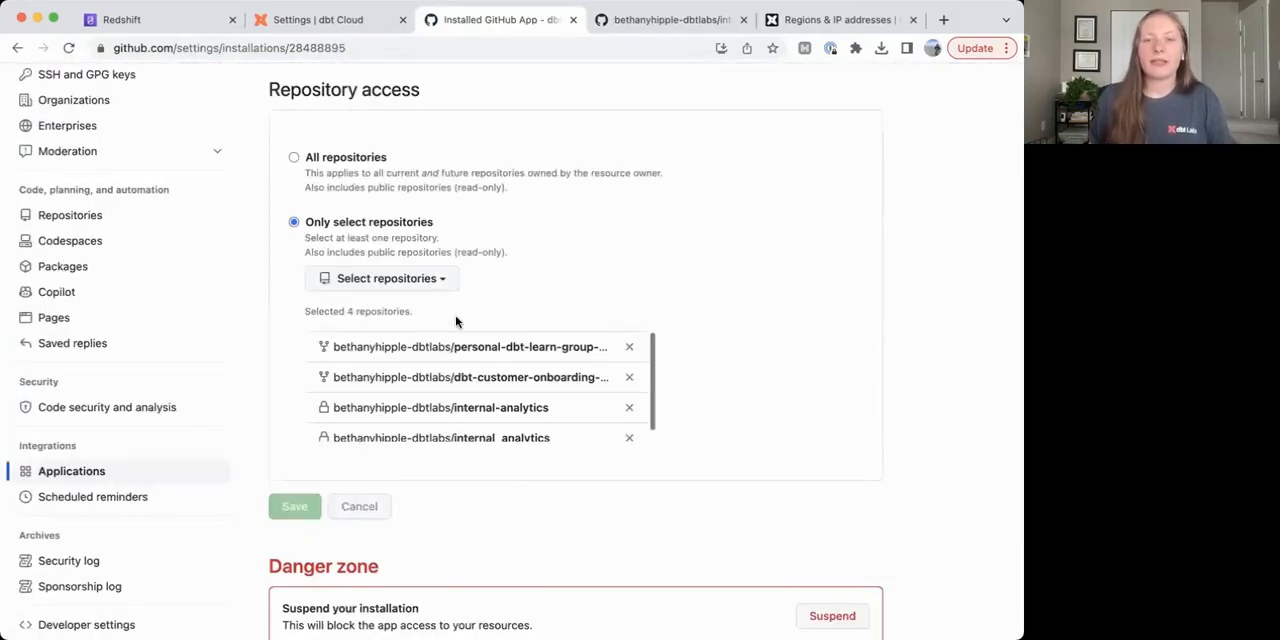
{"action": "scroll", "coordinate": [454, 346], "scroll_direction": "down", "scroll_amount": 1}
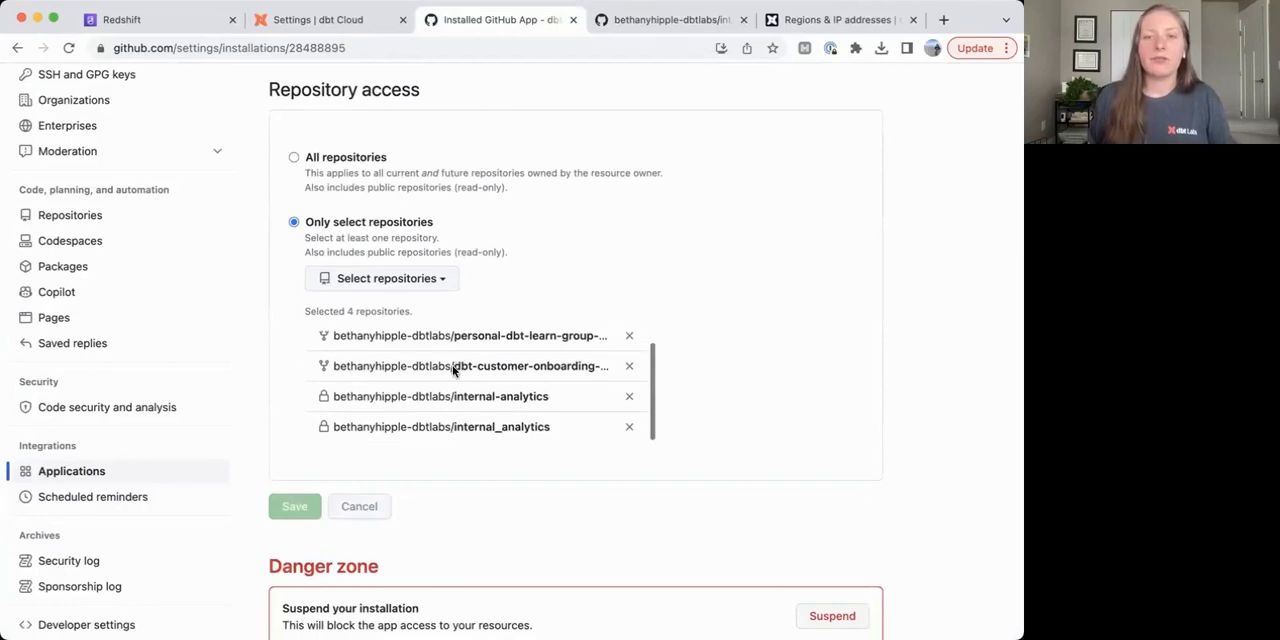
{"action": "left_click", "coordinate": [389, 278]}
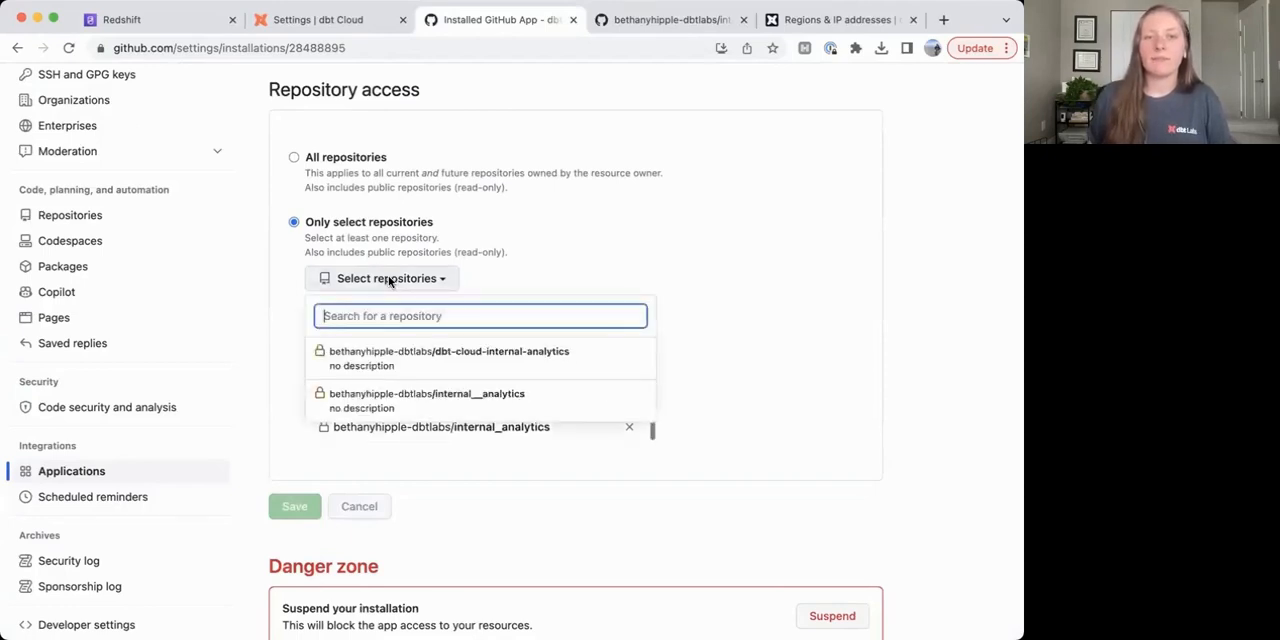
{"action": "left_click", "coordinate": [427, 394]}
{"action": "left_click", "coordinate": [273, 515]}
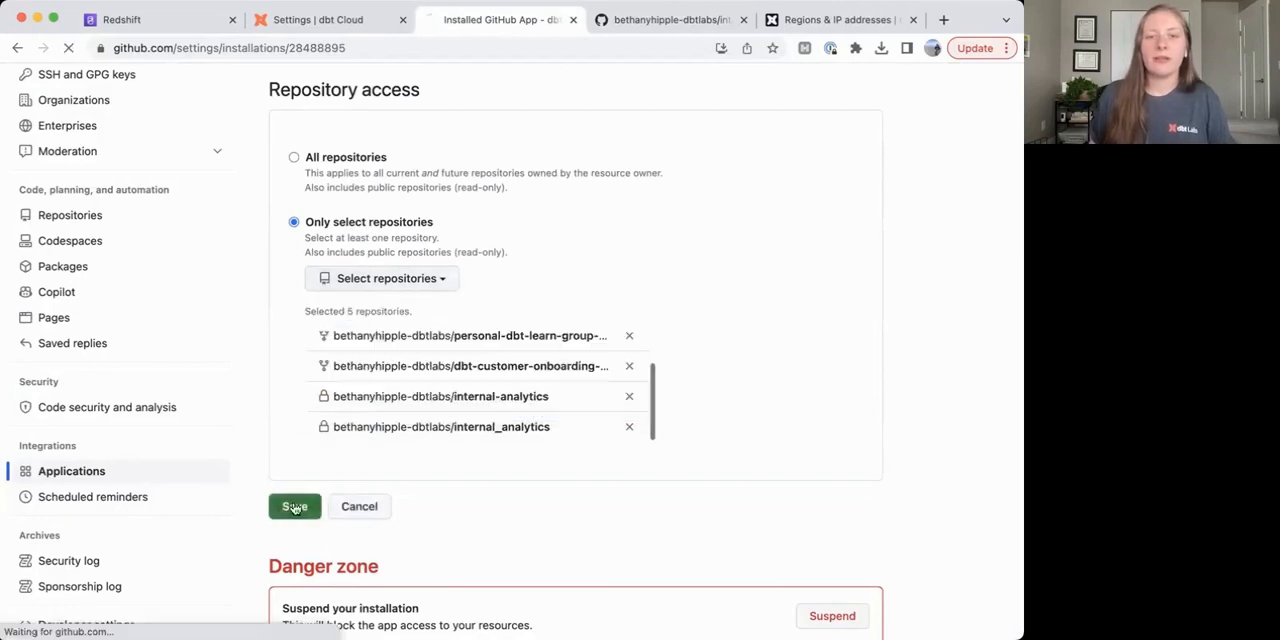
Return to dbt Cloud and open the new repository setup for the Analytics project in the account settings.
{"action": "left_click", "coordinate": [340, 20]}
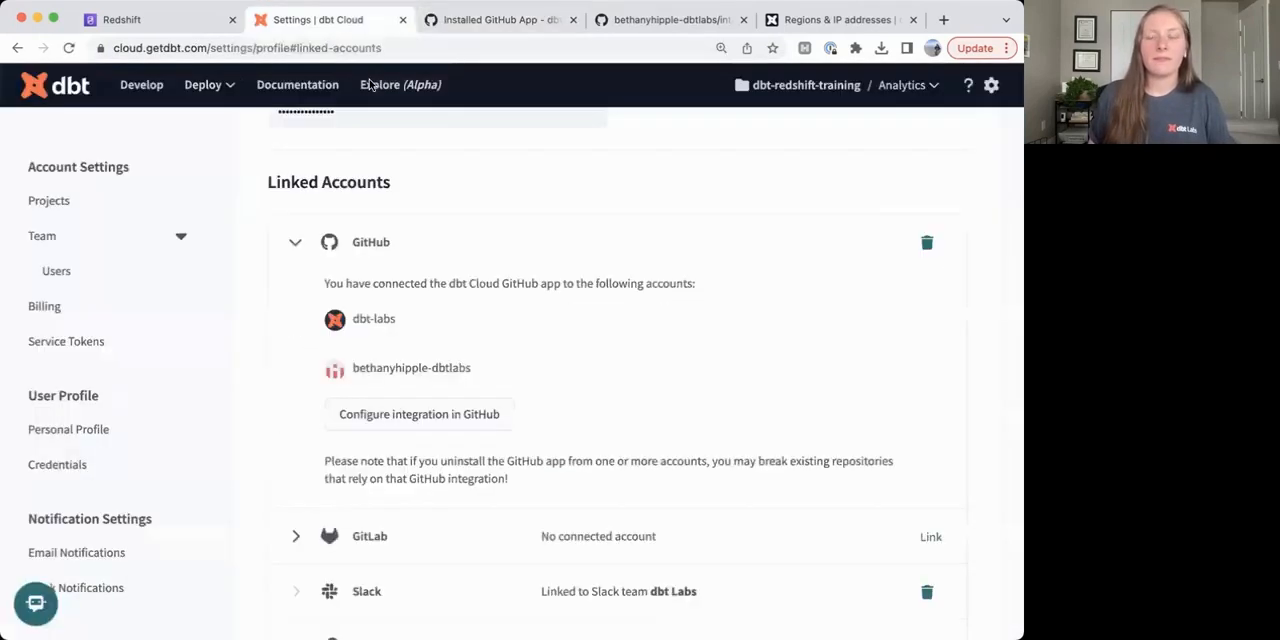
{"action": "scroll", "coordinate": [627, 355], "scroll_direction": "up", "scroll_amount": 10}
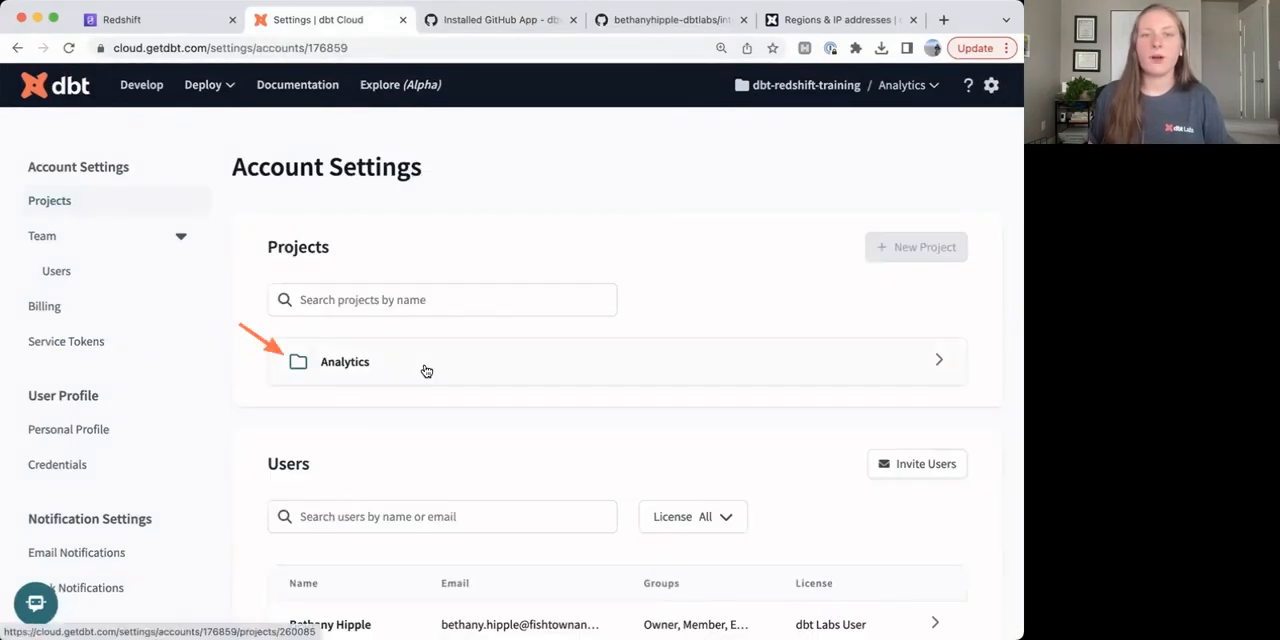
{"action": "left_click", "coordinate": [426, 371]}
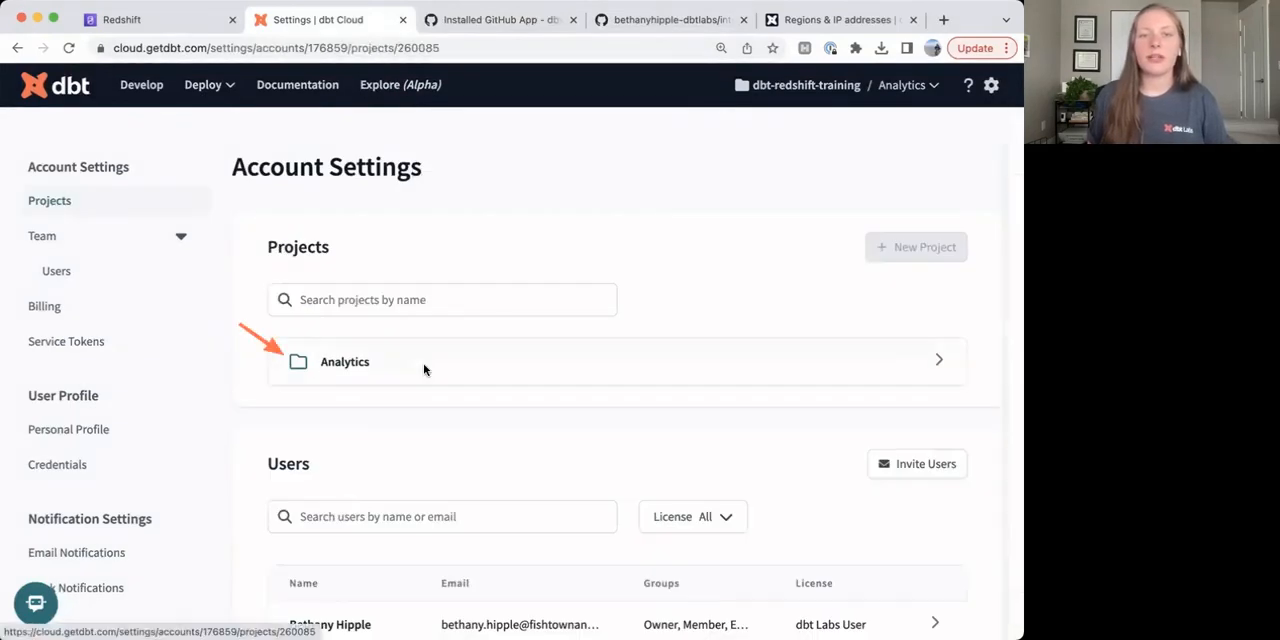
{"action": "left_click", "coordinate": [482, 342]}
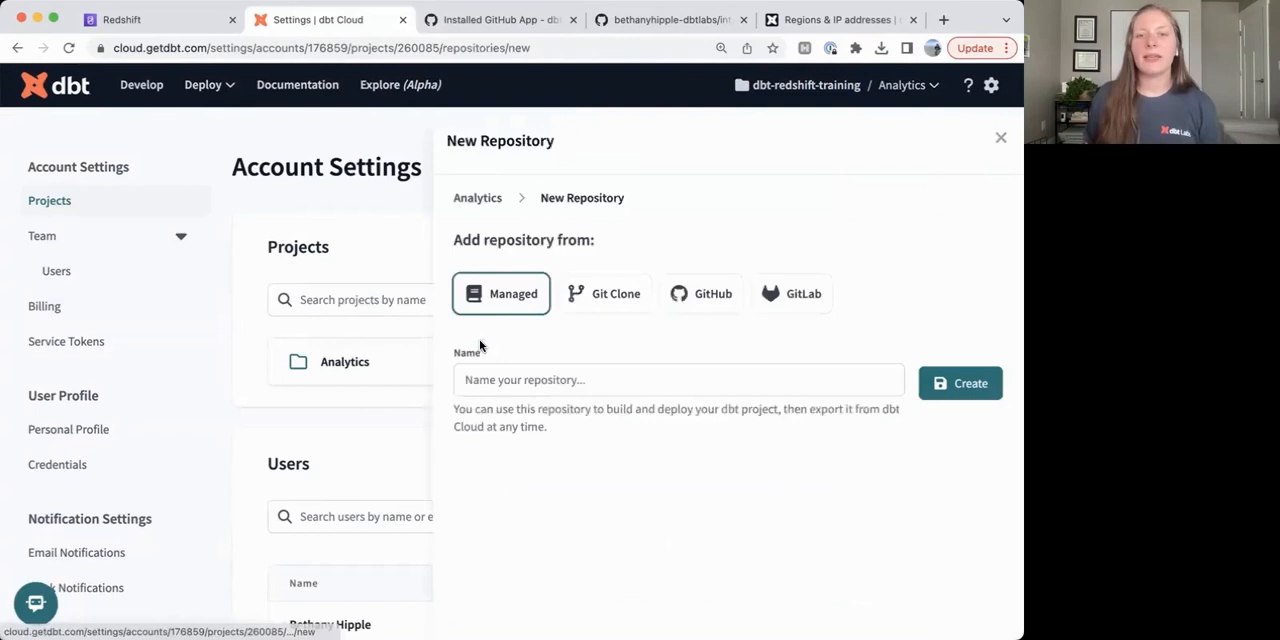
Import internal__analytics from the personal GitHub account as the Analytics project's repository and close the project details.
{"action": "left_click", "coordinate": [707, 303]}
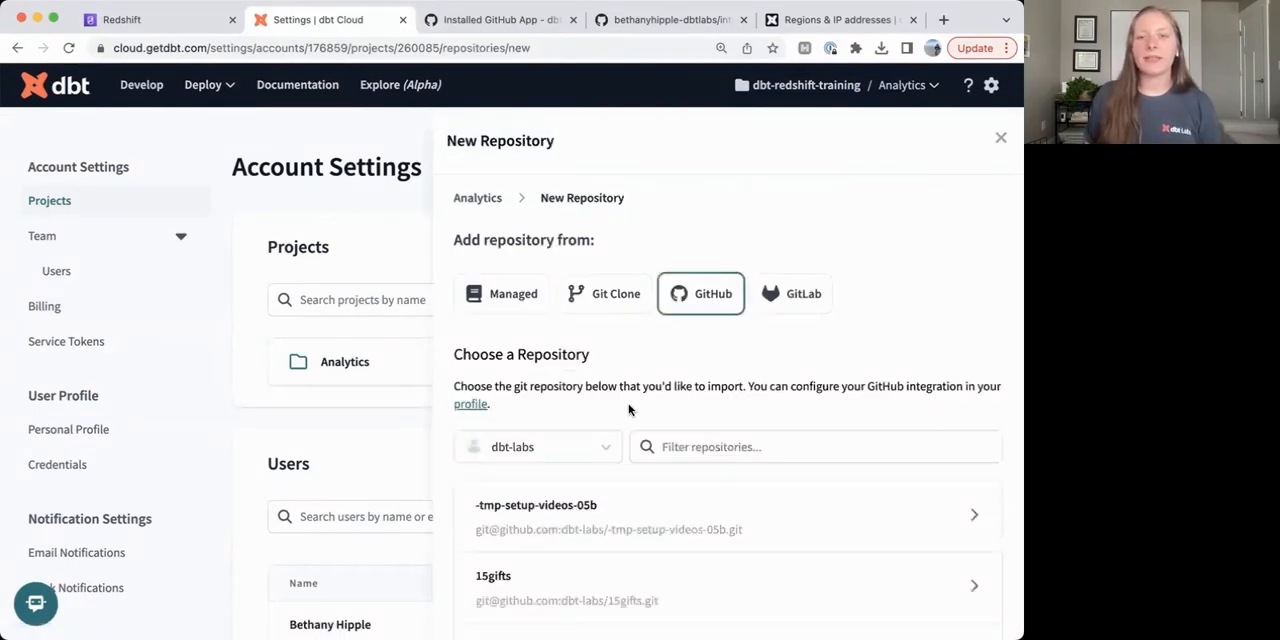
{"action": "left_click", "coordinate": [571, 446]}
{"action": "left_click", "coordinate": [549, 528]}
{"action": "scroll", "coordinate": [780, 390], "scroll_direction": "down", "scroll_amount": 4}
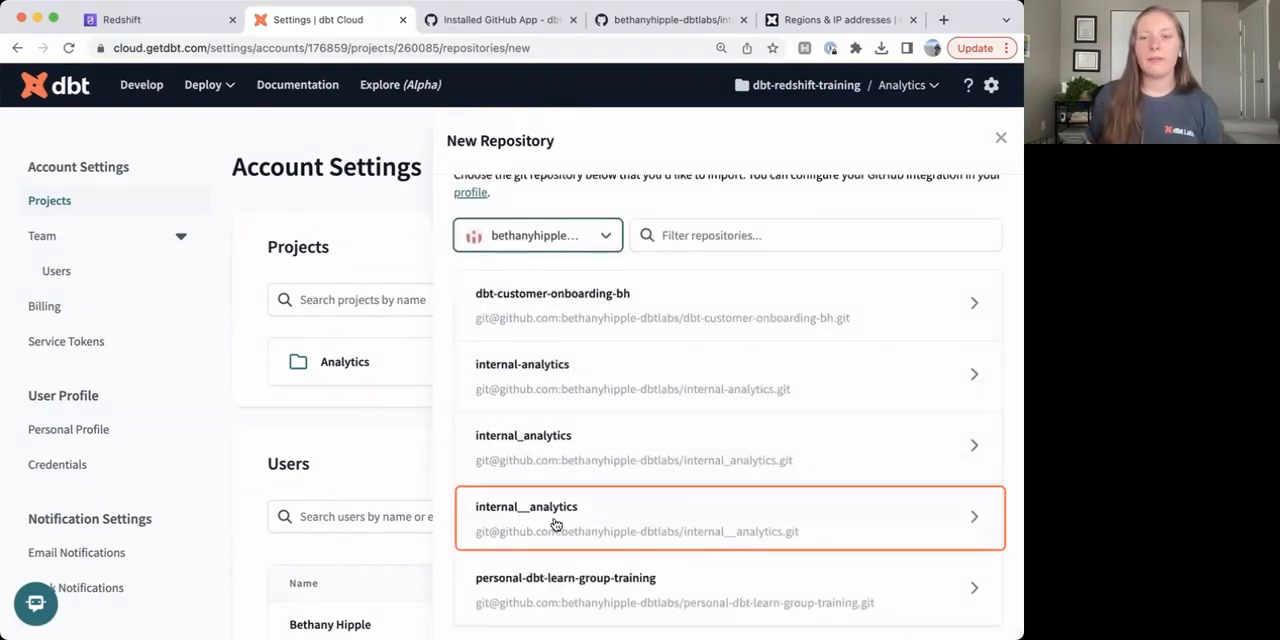
{"action": "left_click", "coordinate": [554, 525]}
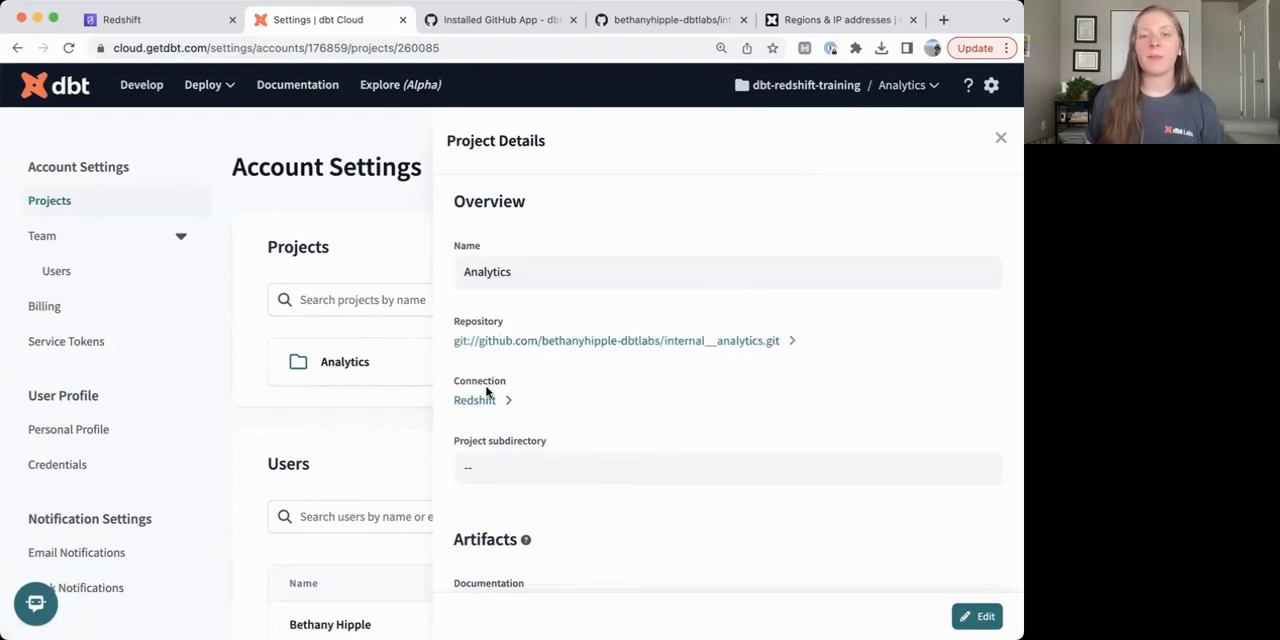
{"action": "left_click", "coordinate": [1001, 140]}
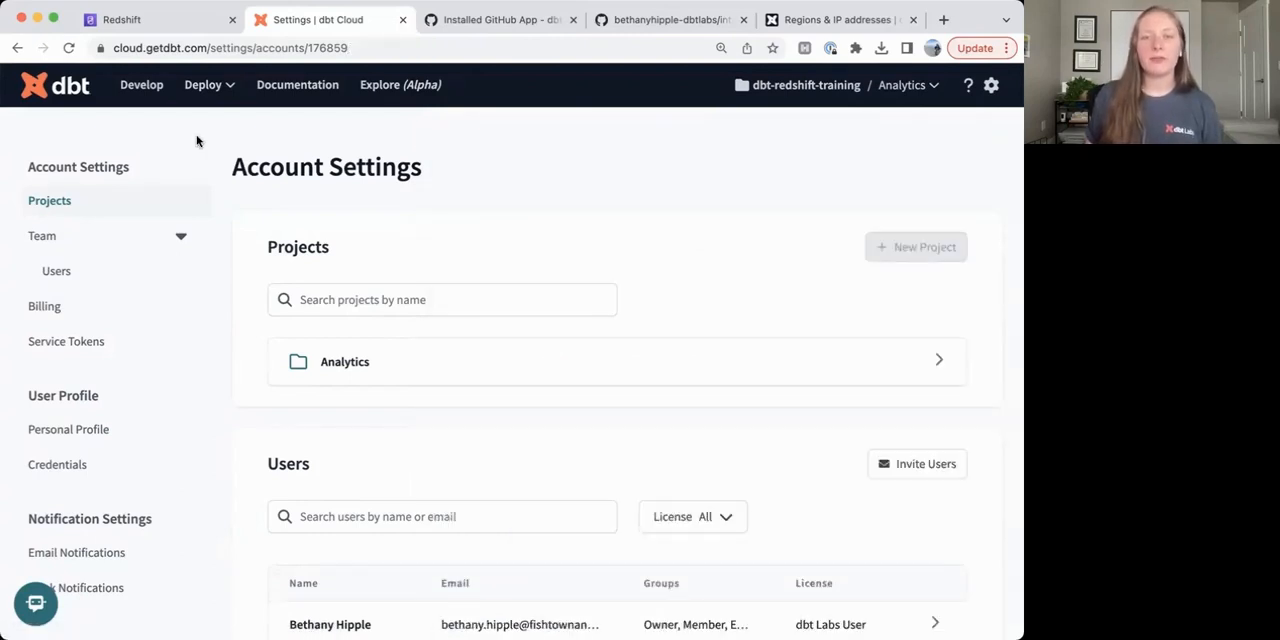
Initialize the dbt project in the IDE and commit the generated files with the message "initial commit".
{"action": "left_click", "coordinate": [135, 89]}
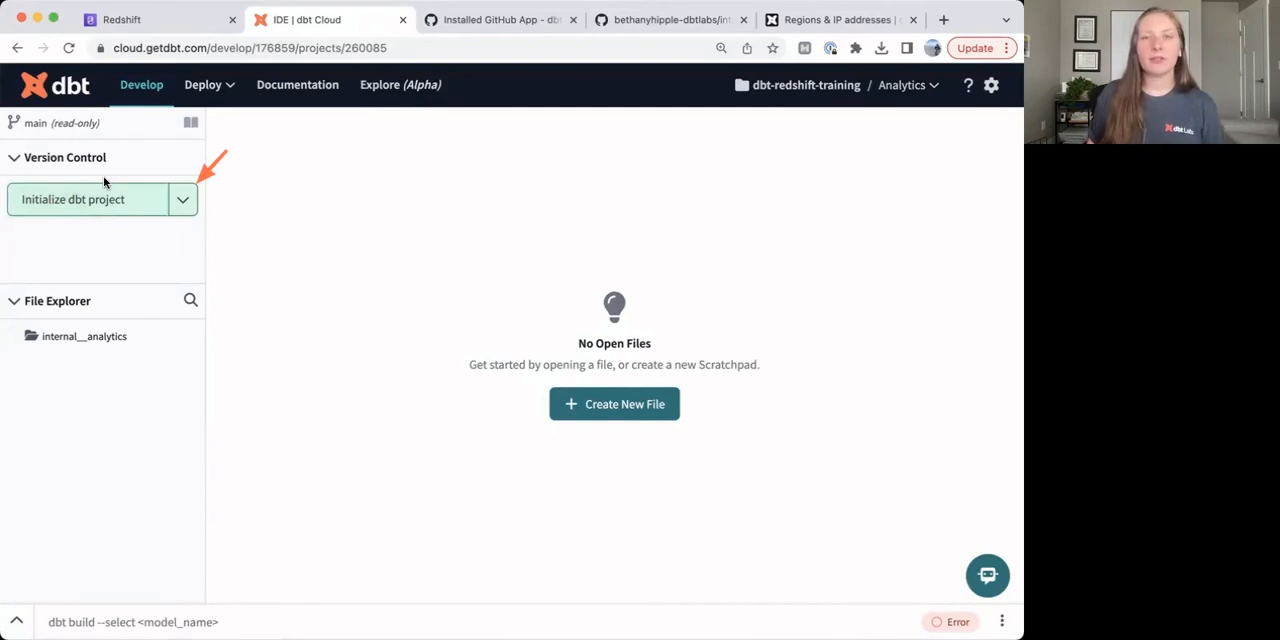
{"action": "left_click", "coordinate": [70, 206]}
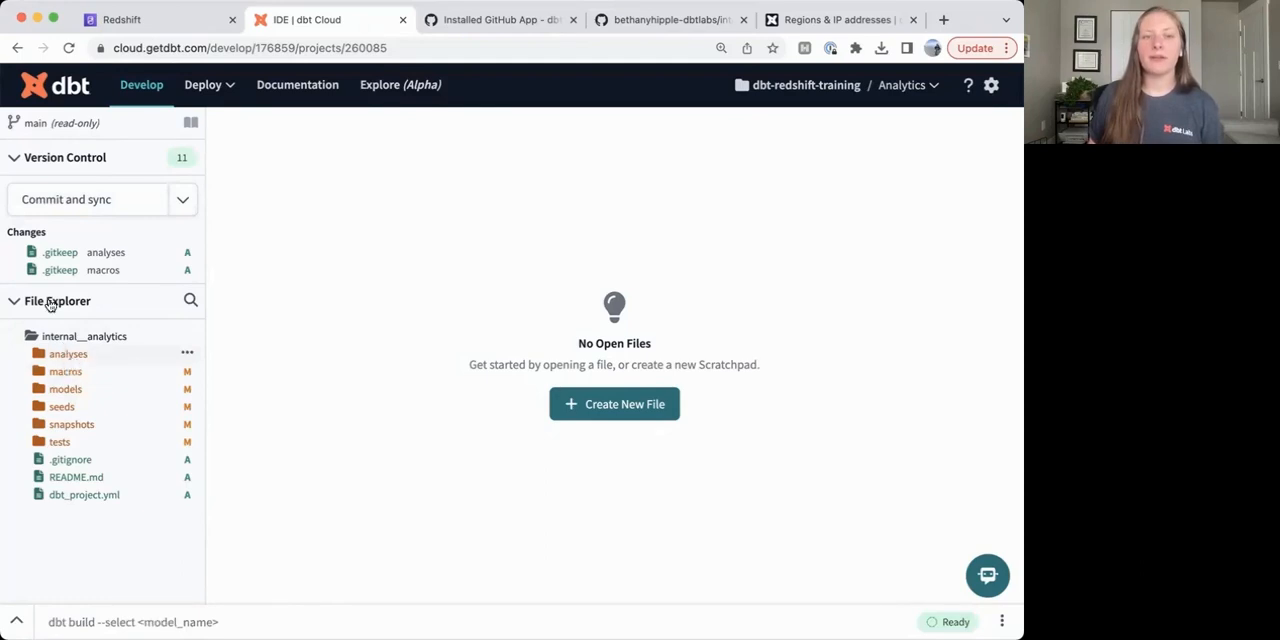
{"action": "left_click", "coordinate": [29, 204]}
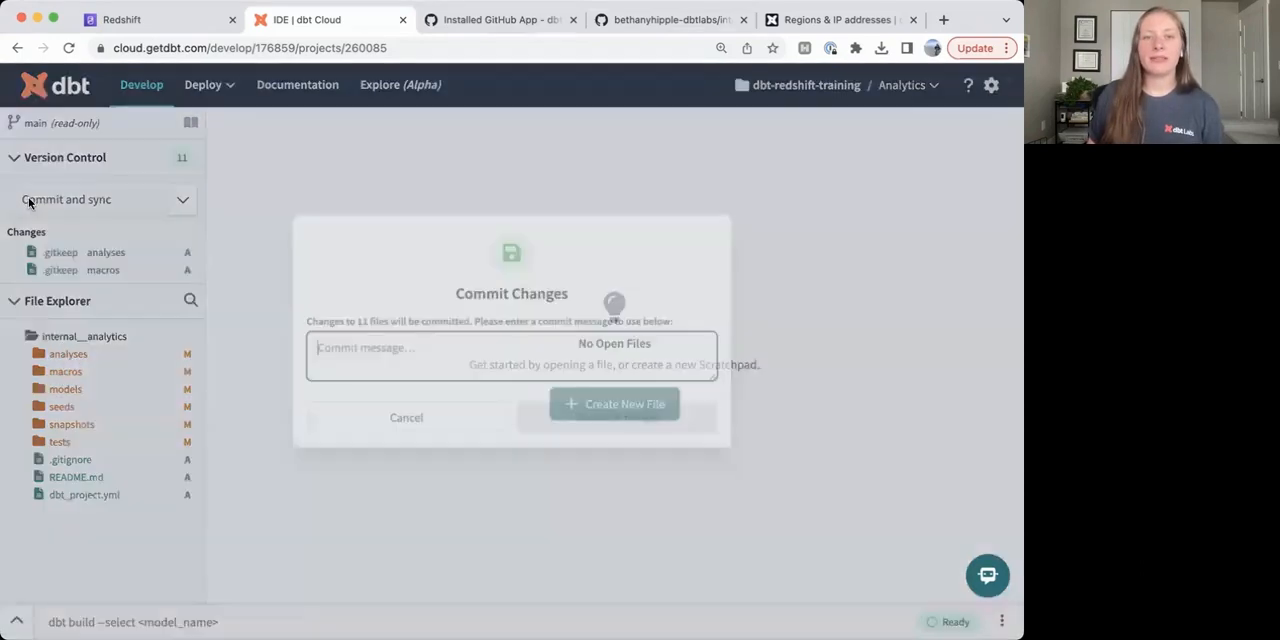
{"action": "type", "text": "initial commit"}
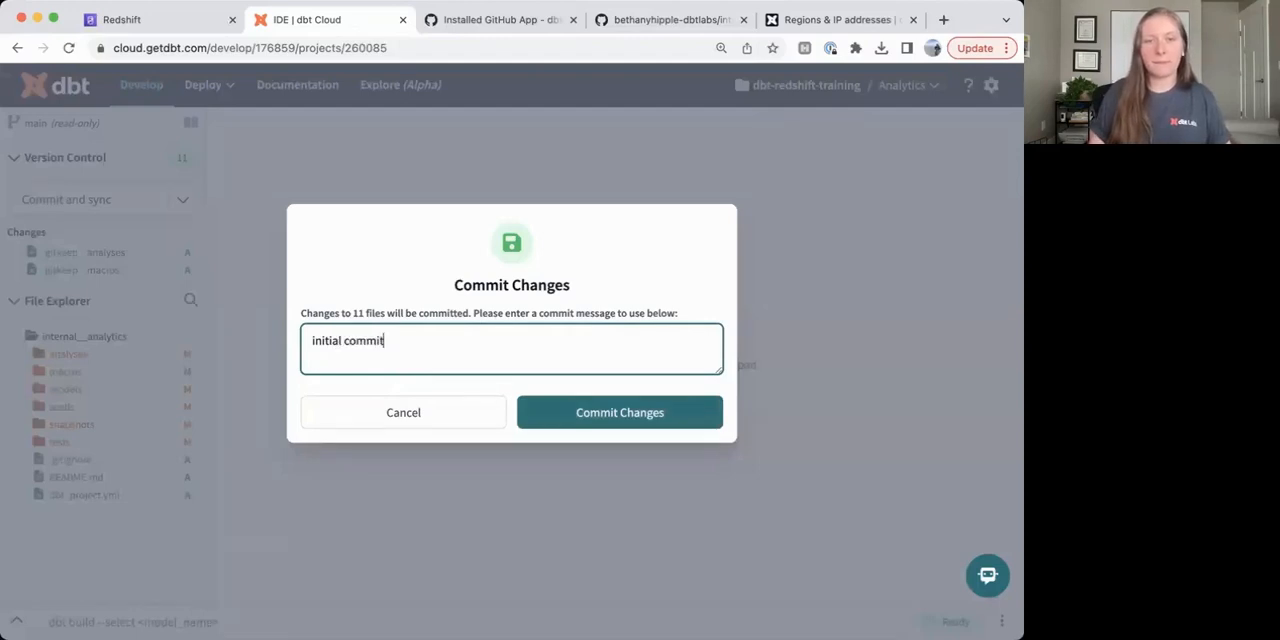
{"action": "left_click", "coordinate": [582, 410]}
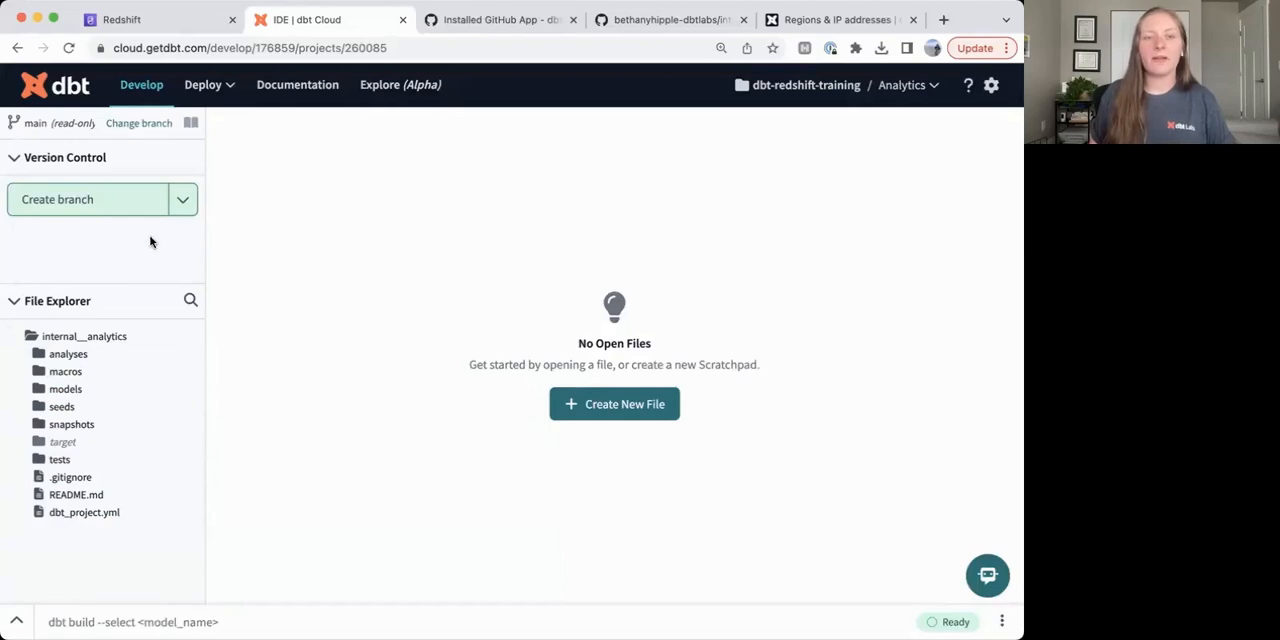
Switch to the internal__analytics repository on GitHub and refresh it to check the committed project files against the dbt Cloud file list.
{"action": "left_click", "coordinate": [634, 20]}
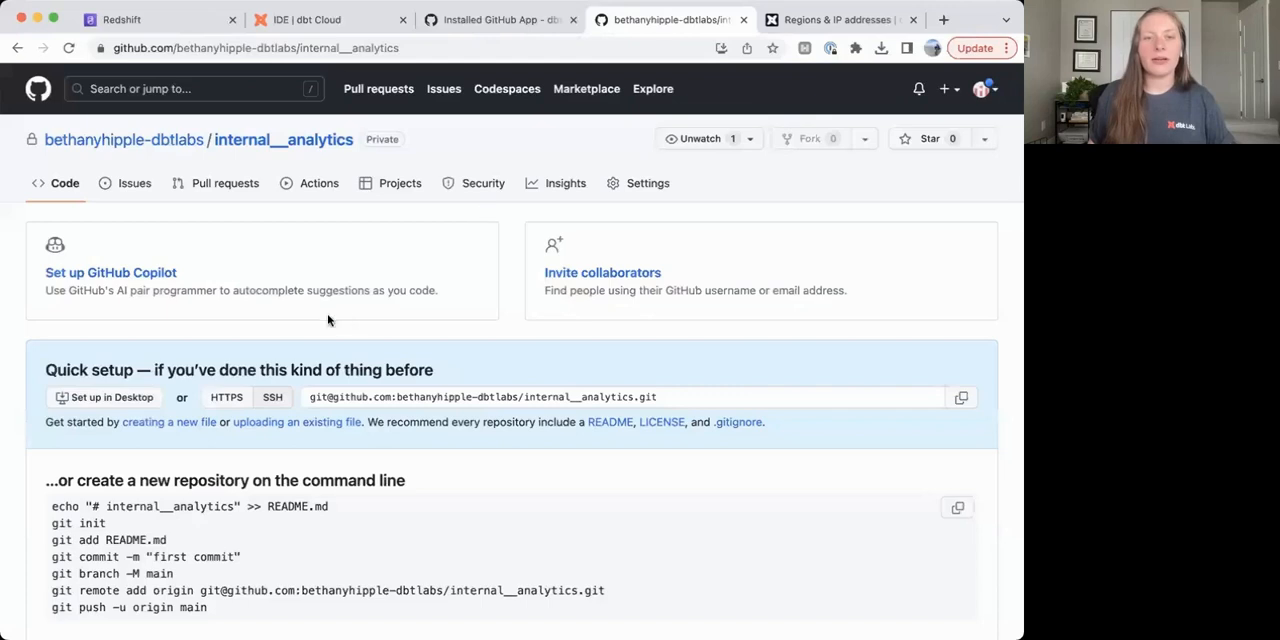
{"action": "left_click", "coordinate": [68, 47]}
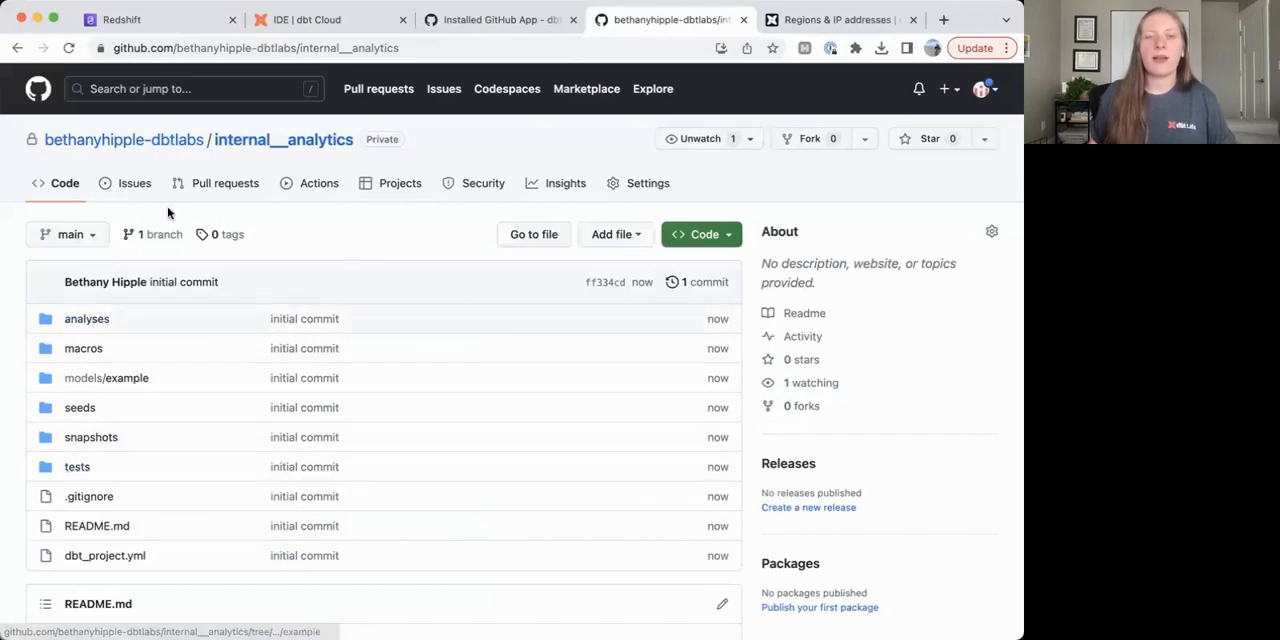
{"action": "left_click", "coordinate": [331, 21]}
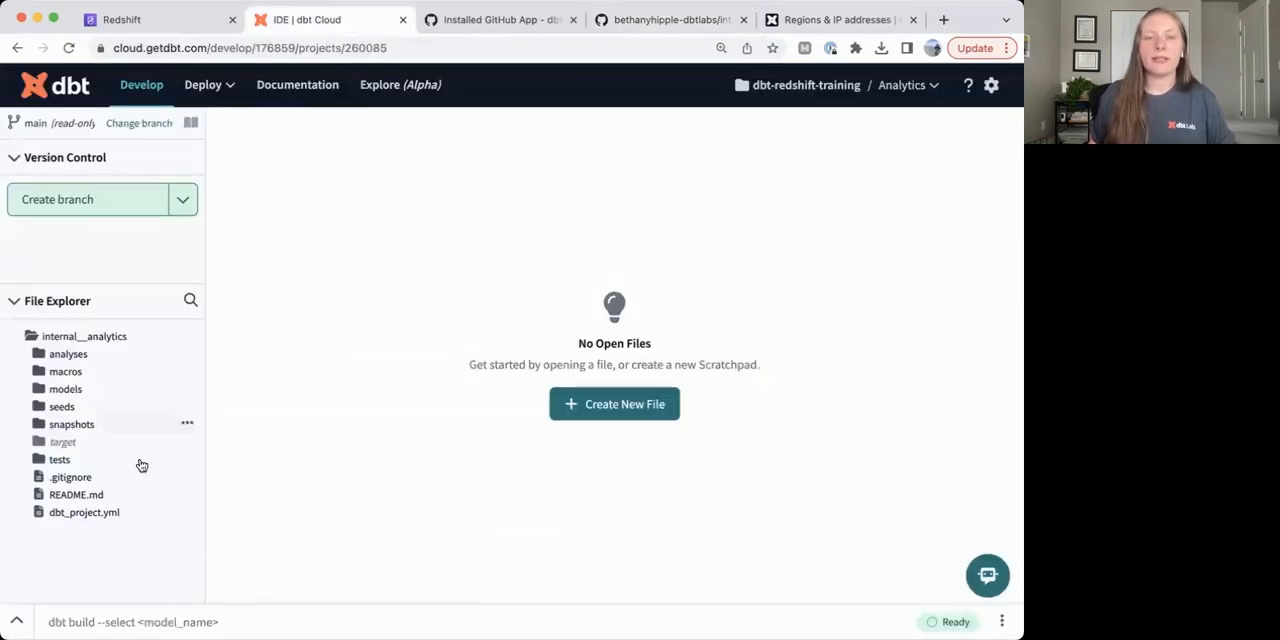
{"action": "left_click", "coordinate": [645, 20]}
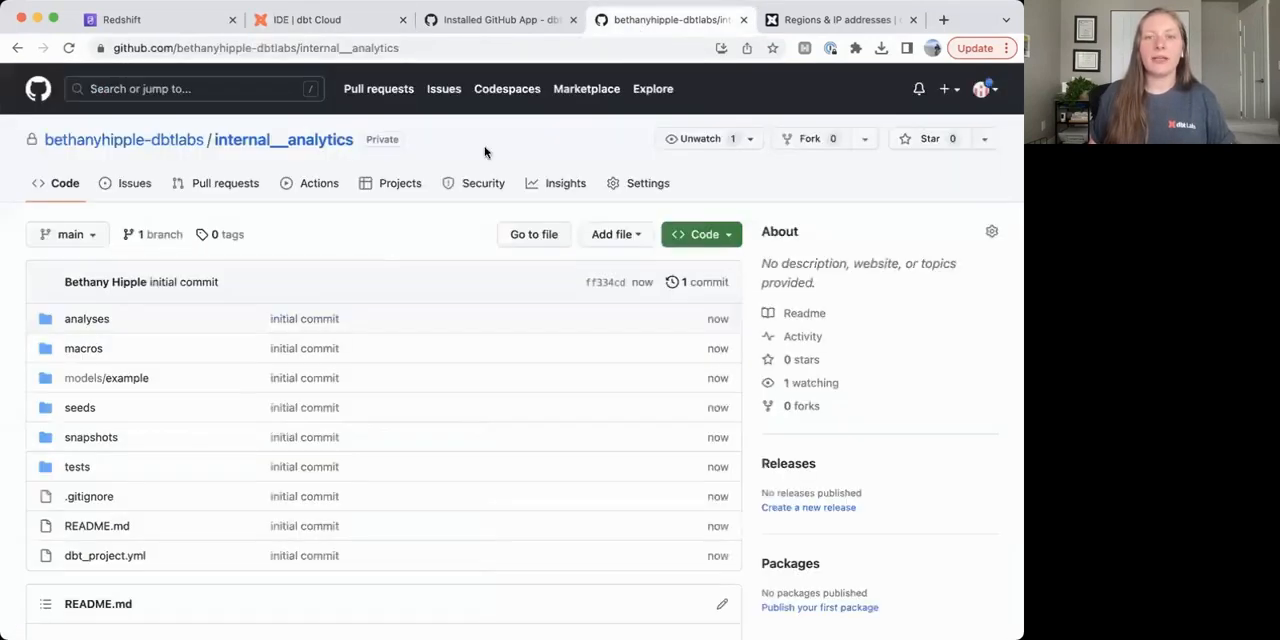
Return to dbt Cloud and execute the command "dbt run" on the main branch in the IDE.
{"action": "left_click", "coordinate": [308, 22]}
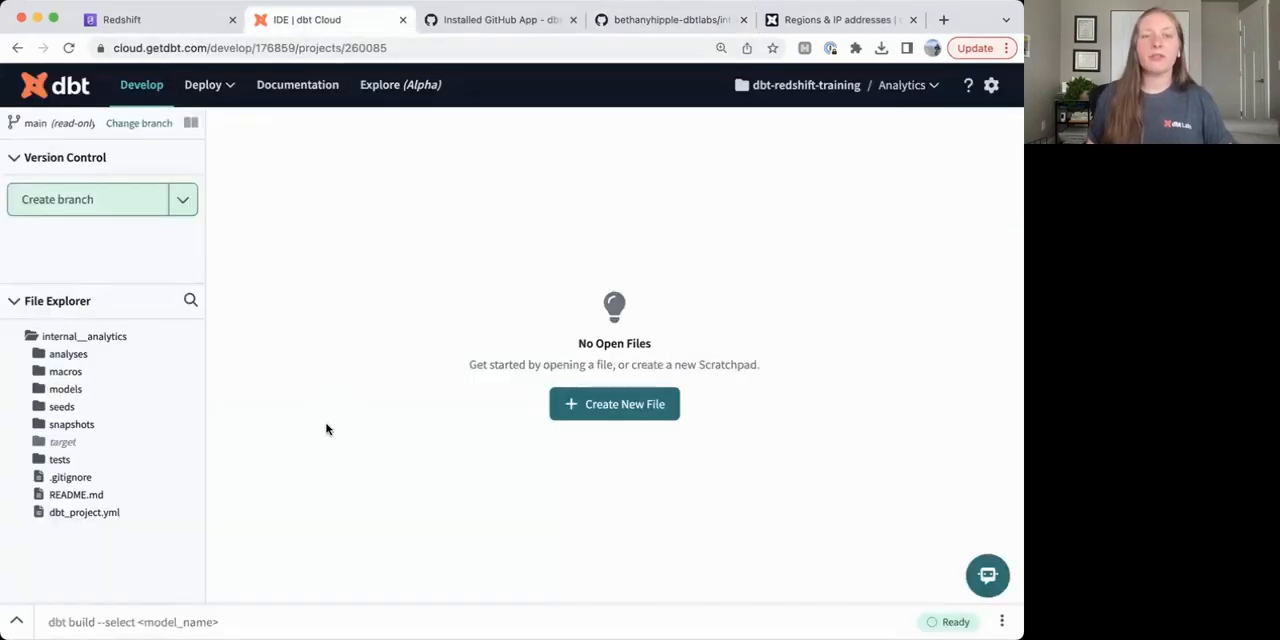
{"action": "left_click", "coordinate": [138, 620]}
{"action": "type", "text": "dbt run"}
{"action": "key", "text": "Return"}
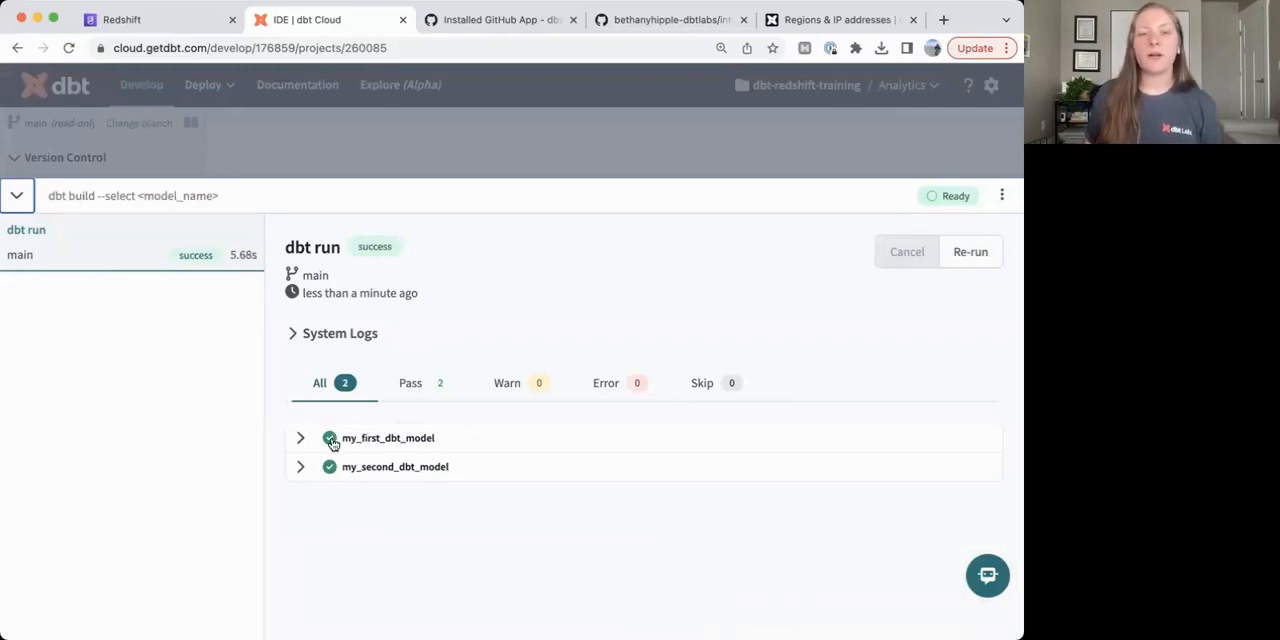
Switch to the Amazon Redshift console and open the query editor from the Serverless dashboard.
{"action": "left_click", "coordinate": [148, 22]}
{"action": "scroll", "coordinate": [522, 205], "scroll_direction": "up", "scroll_amount": 5}
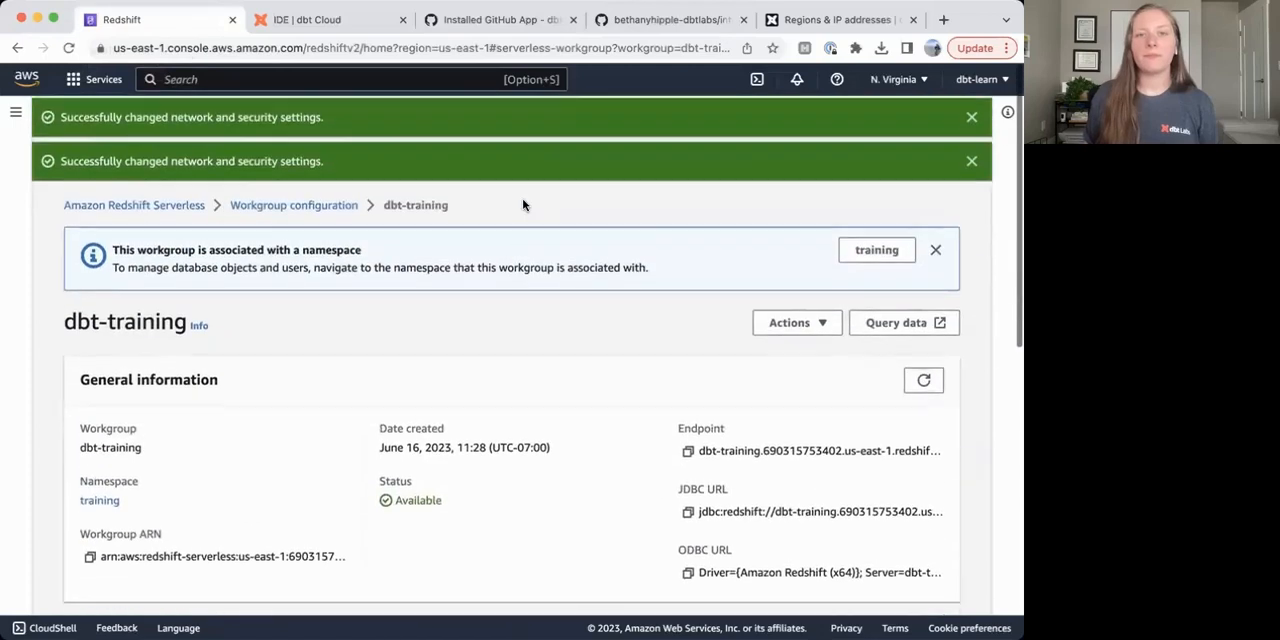
{"action": "left_click", "coordinate": [170, 210]}
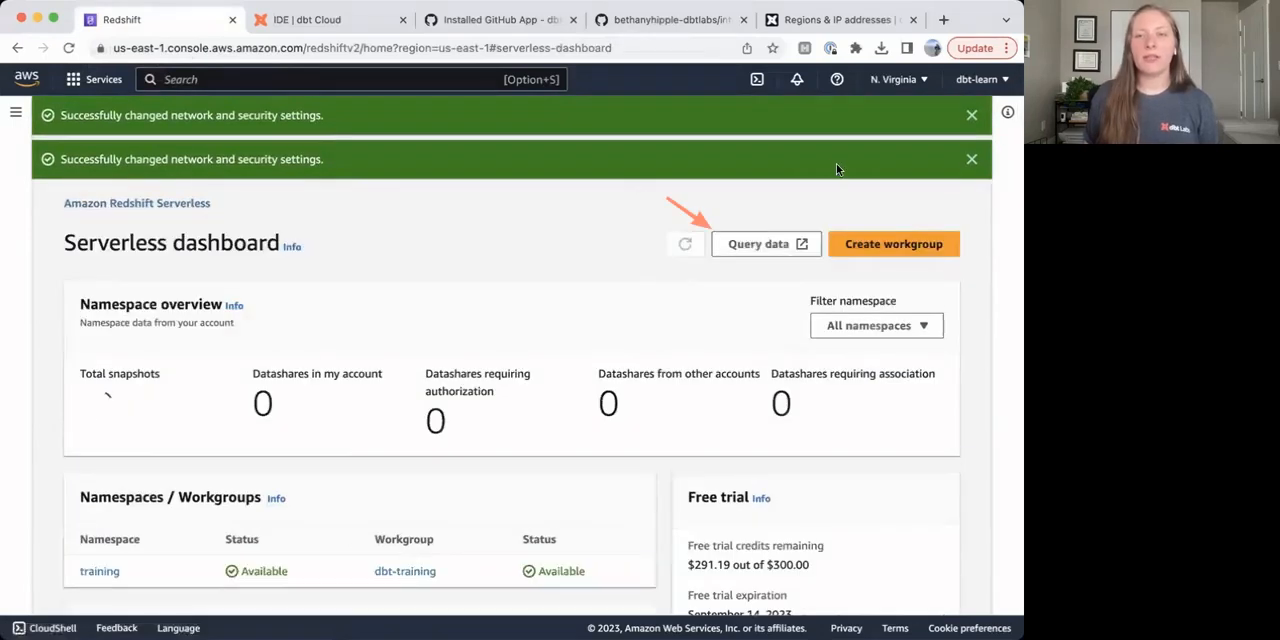
{"action": "left_click", "coordinate": [752, 247]}
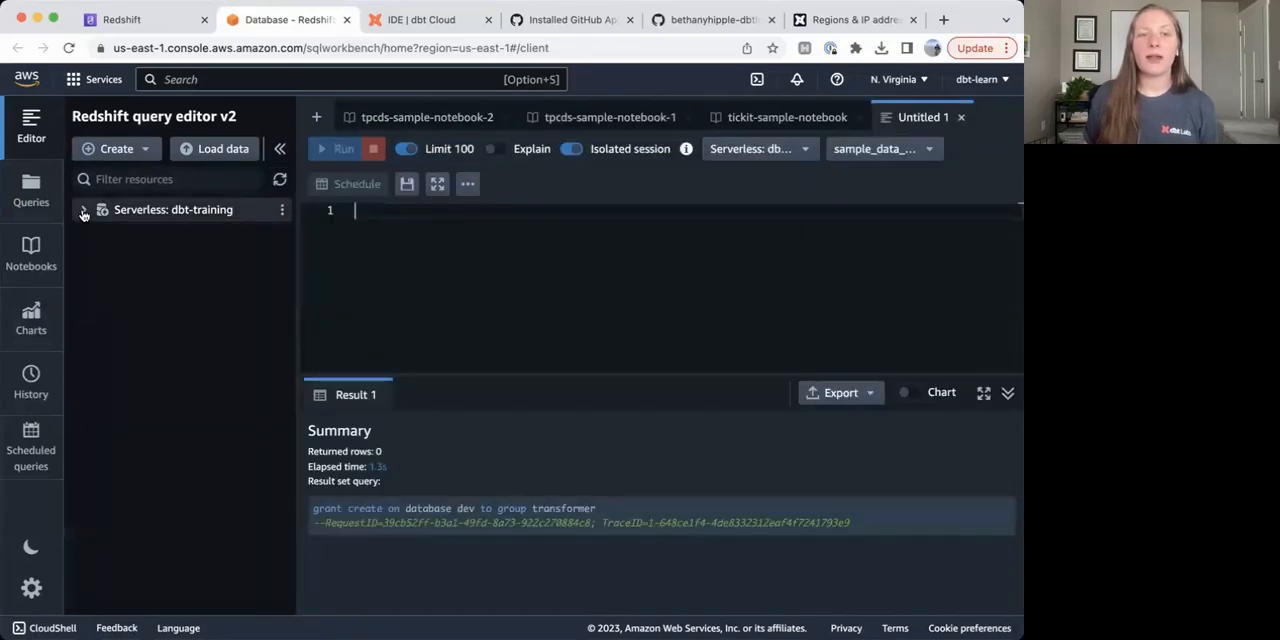
Examine the tables and views in the personal dbt schema of the dbt-training workgroup's dev database, and return to dbt Cloud.
{"action": "left_click", "coordinate": [83, 212]}
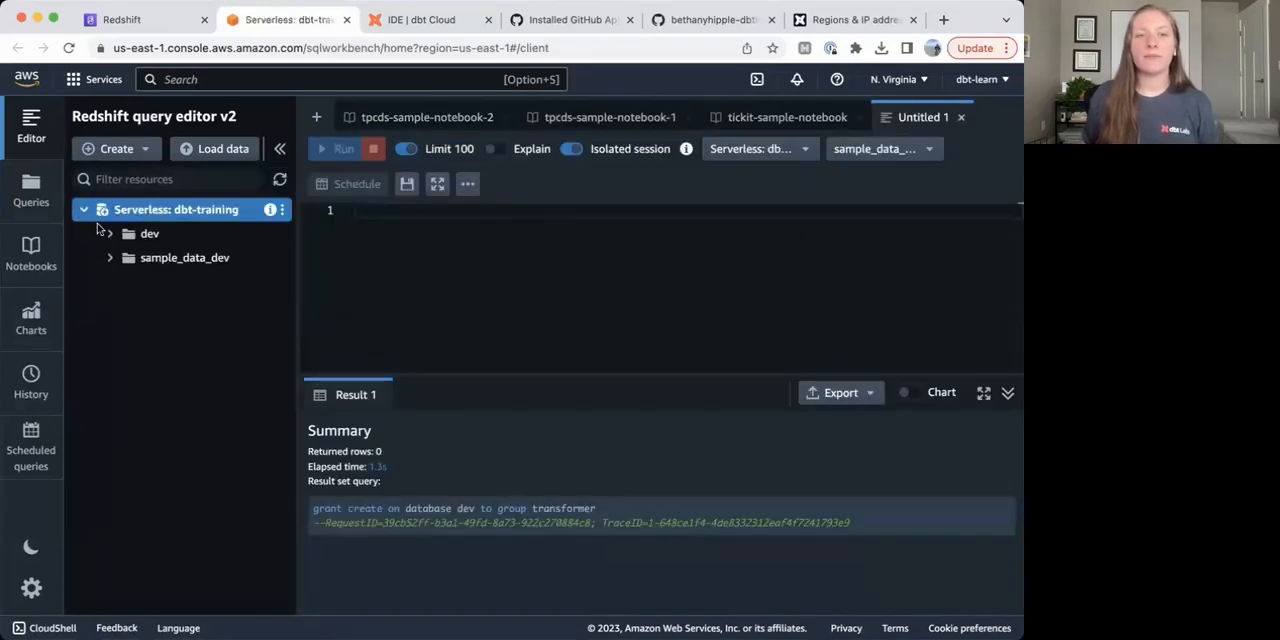
{"action": "left_click", "coordinate": [110, 234]}
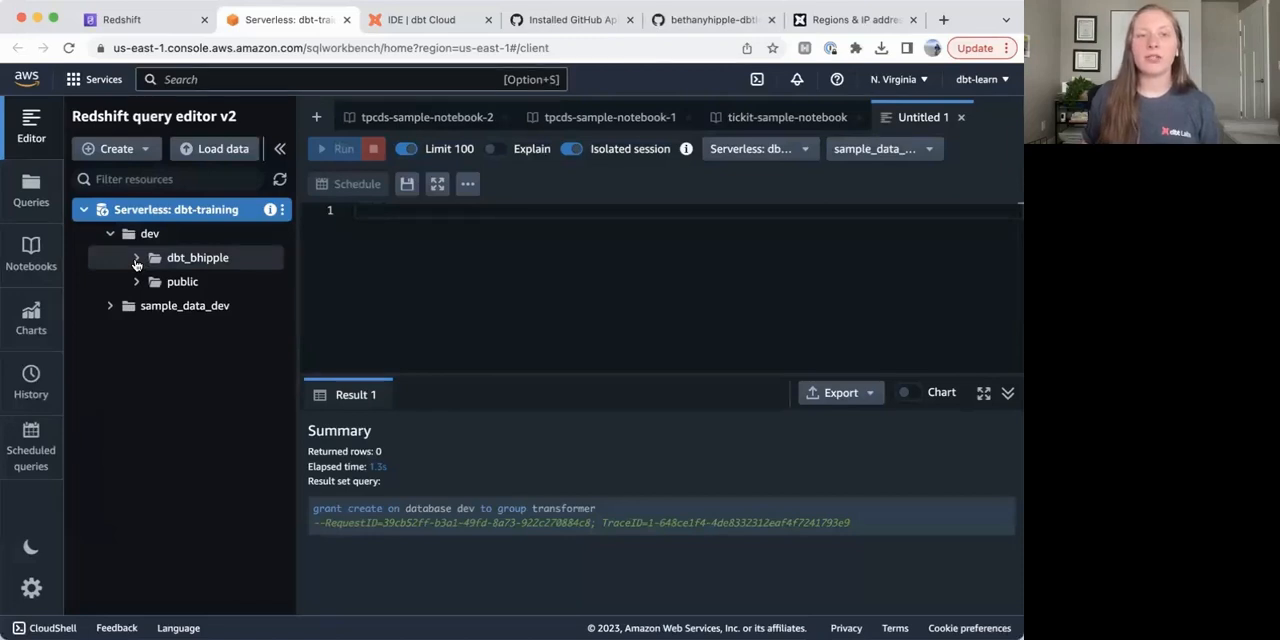
{"action": "left_click", "coordinate": [136, 259]}
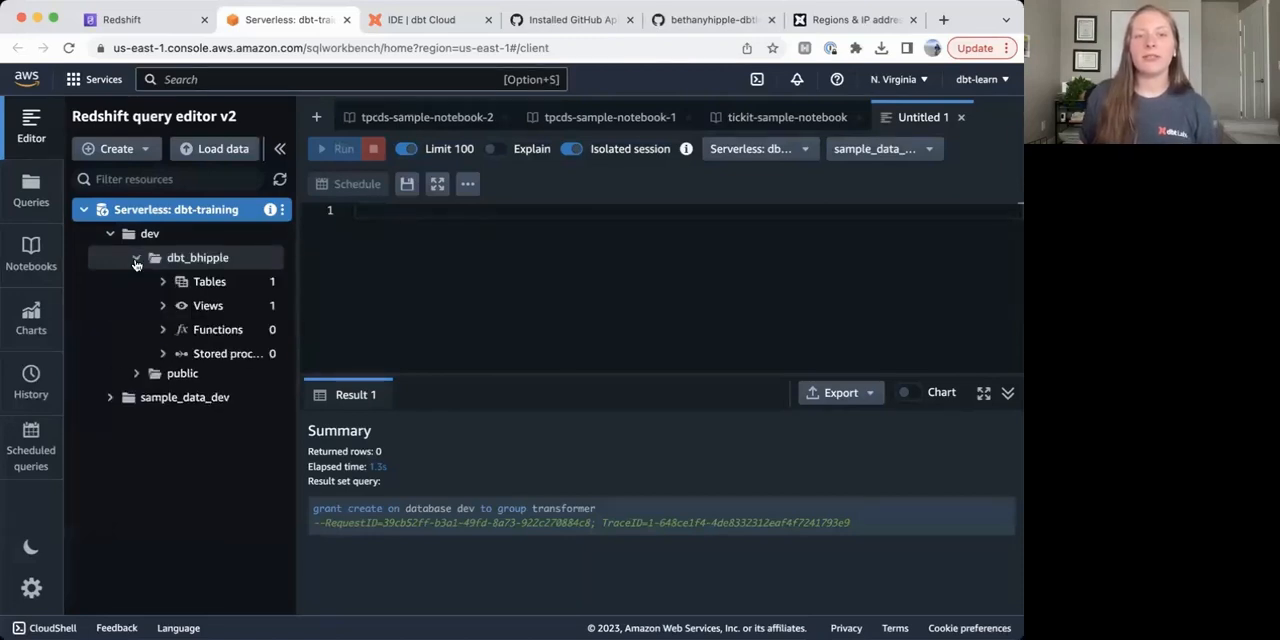
{"action": "left_click", "coordinate": [164, 286]}
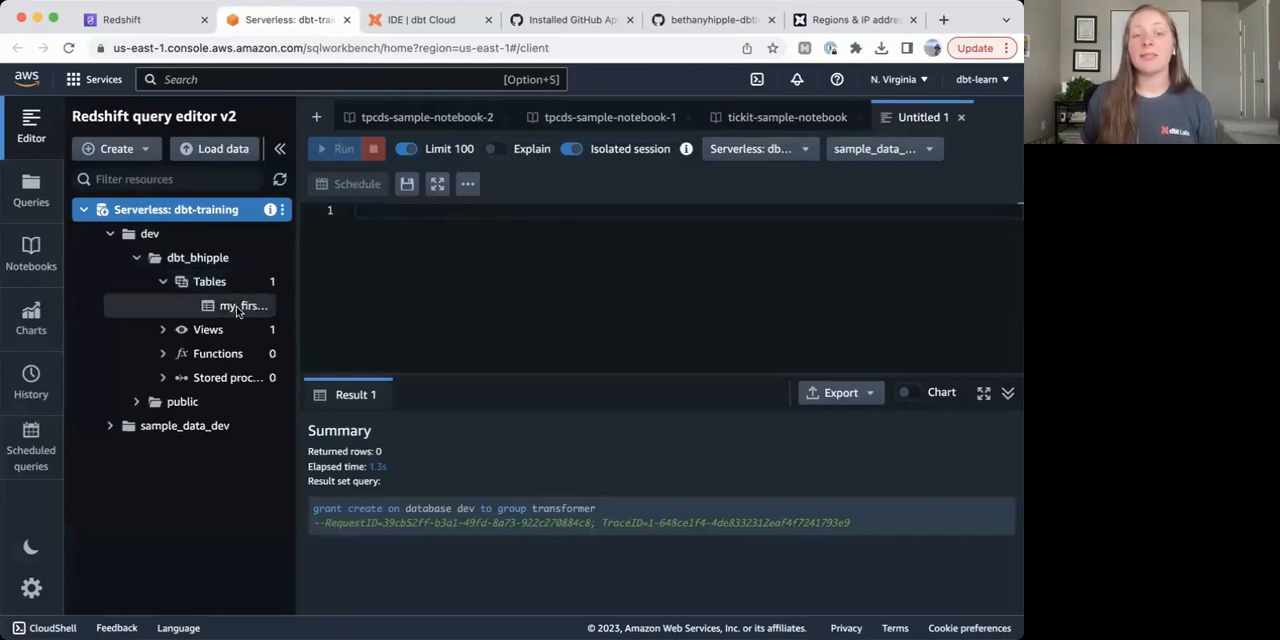
{"action": "left_click", "coordinate": [163, 331]}
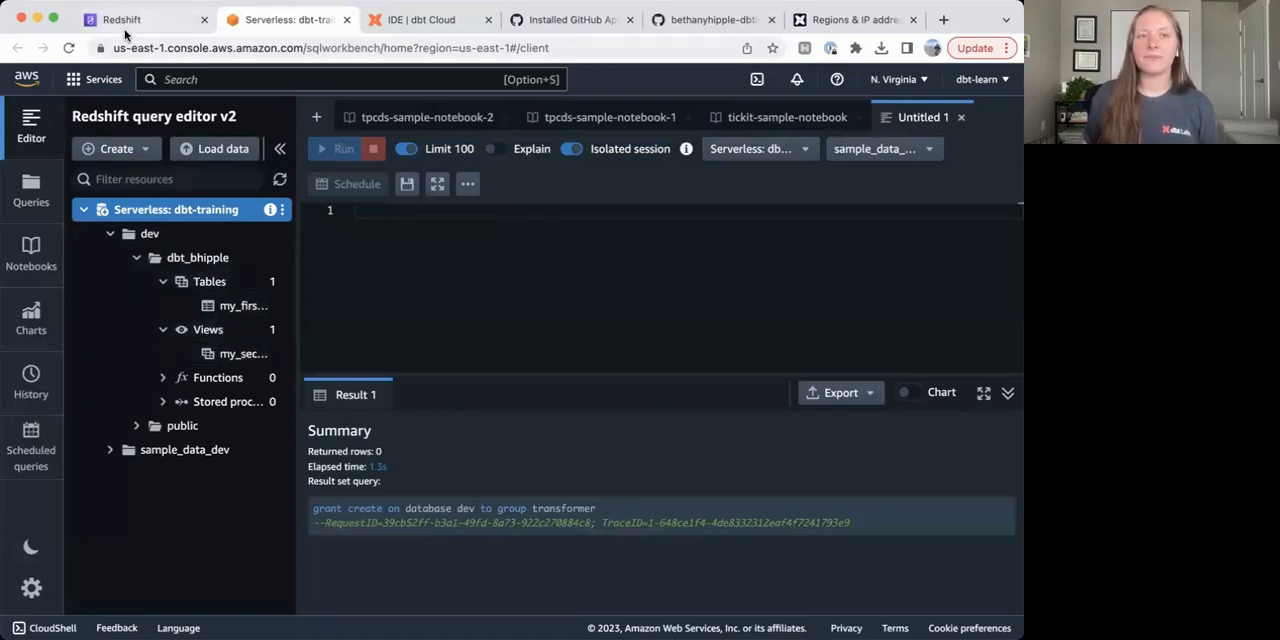
{"action": "left_click", "coordinate": [398, 21]}
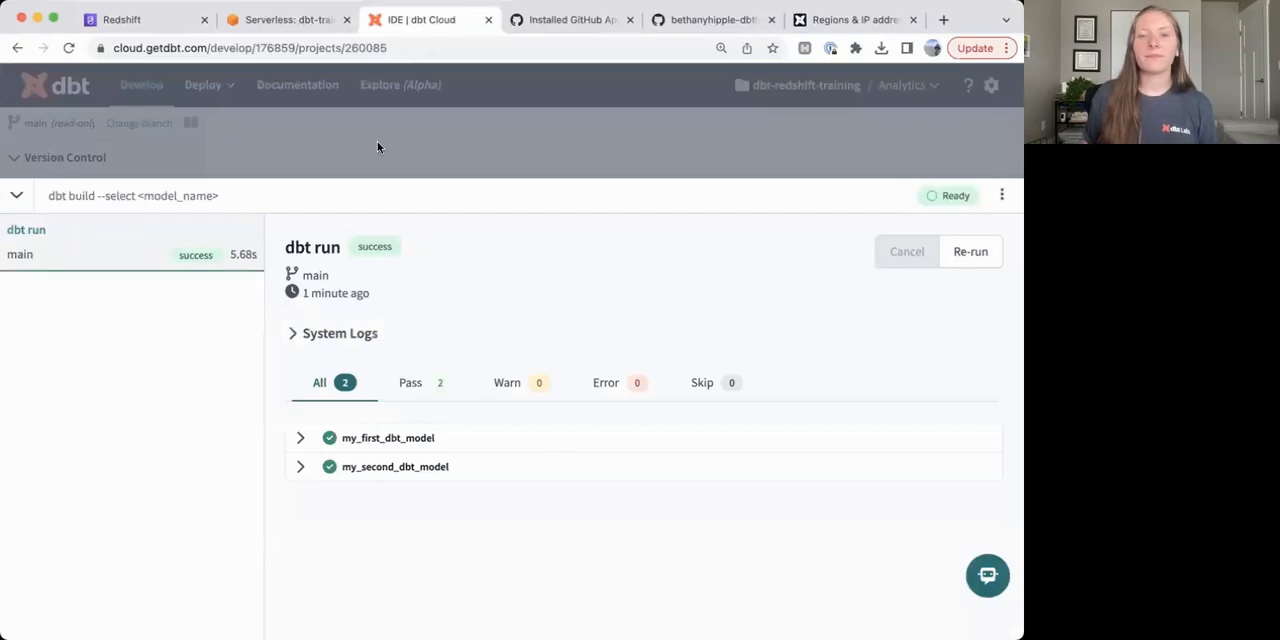